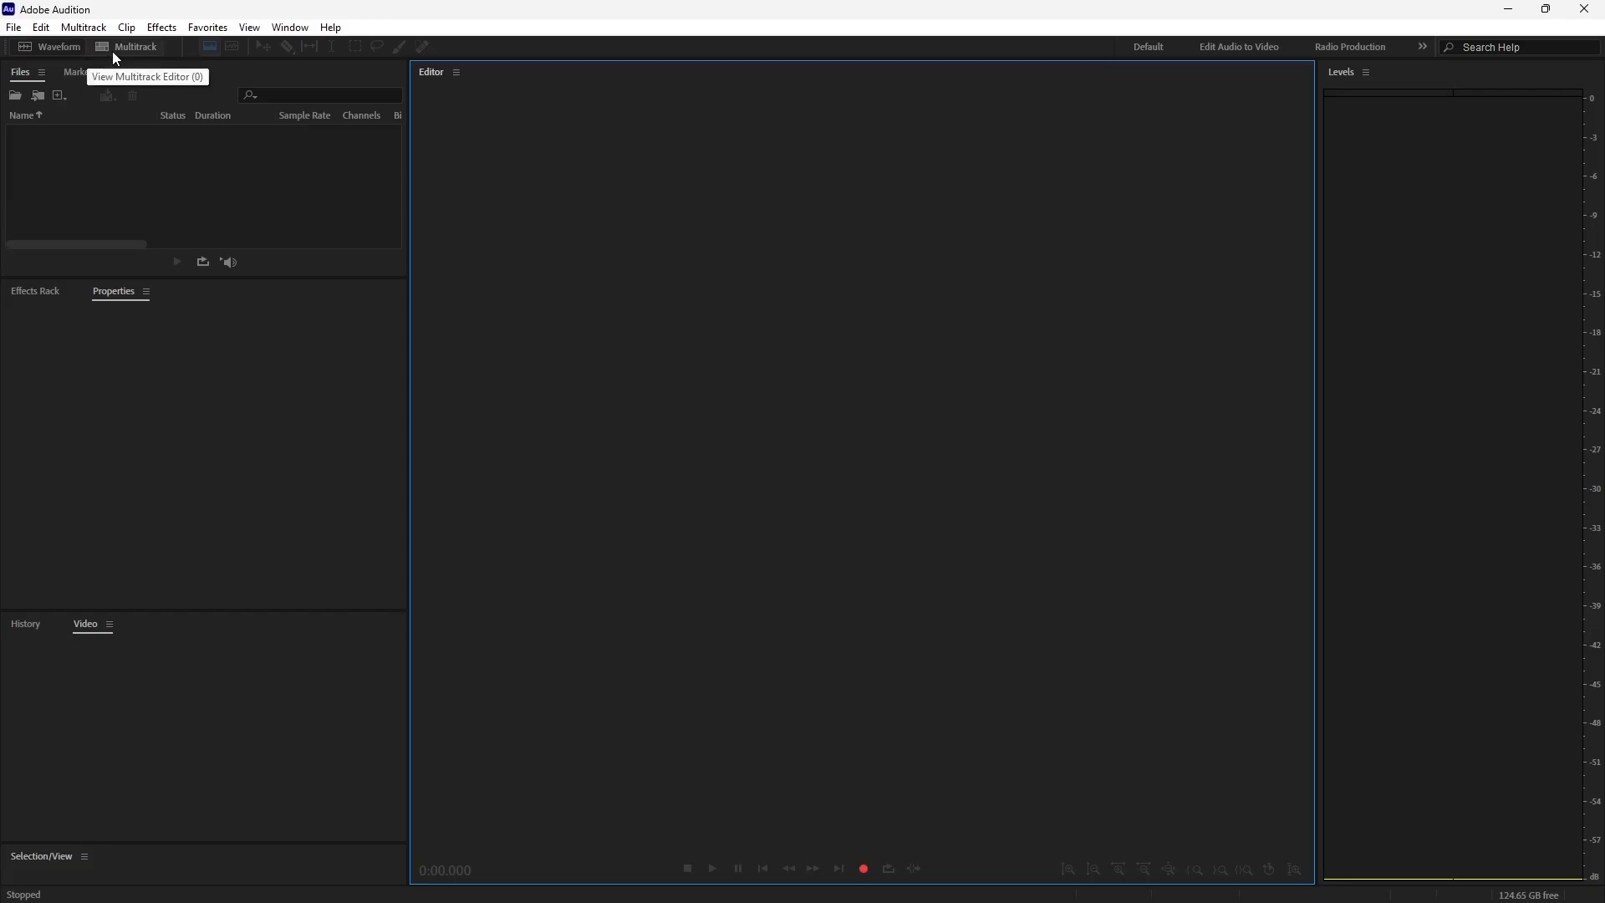
Switch to the Word document CLASS 1- intro 2.docx and review the Digital Audio Basics topic list and introductory paragraph
{"action": "left_click", "coordinate": [270, 682]}
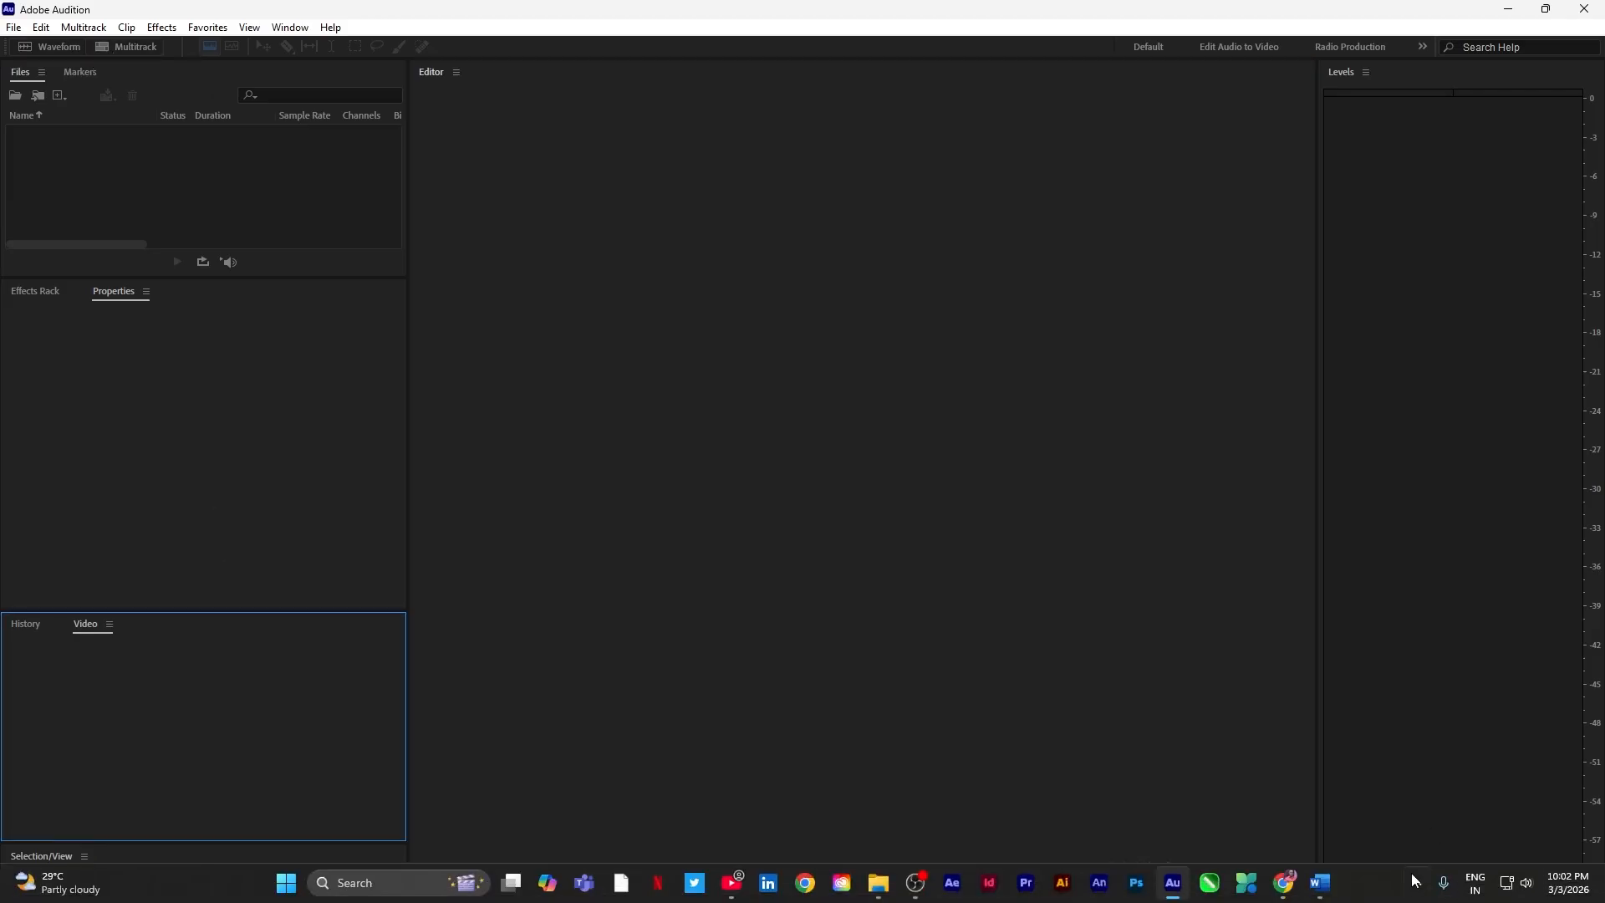
{"action": "left_click", "coordinate": [1390, 810]}
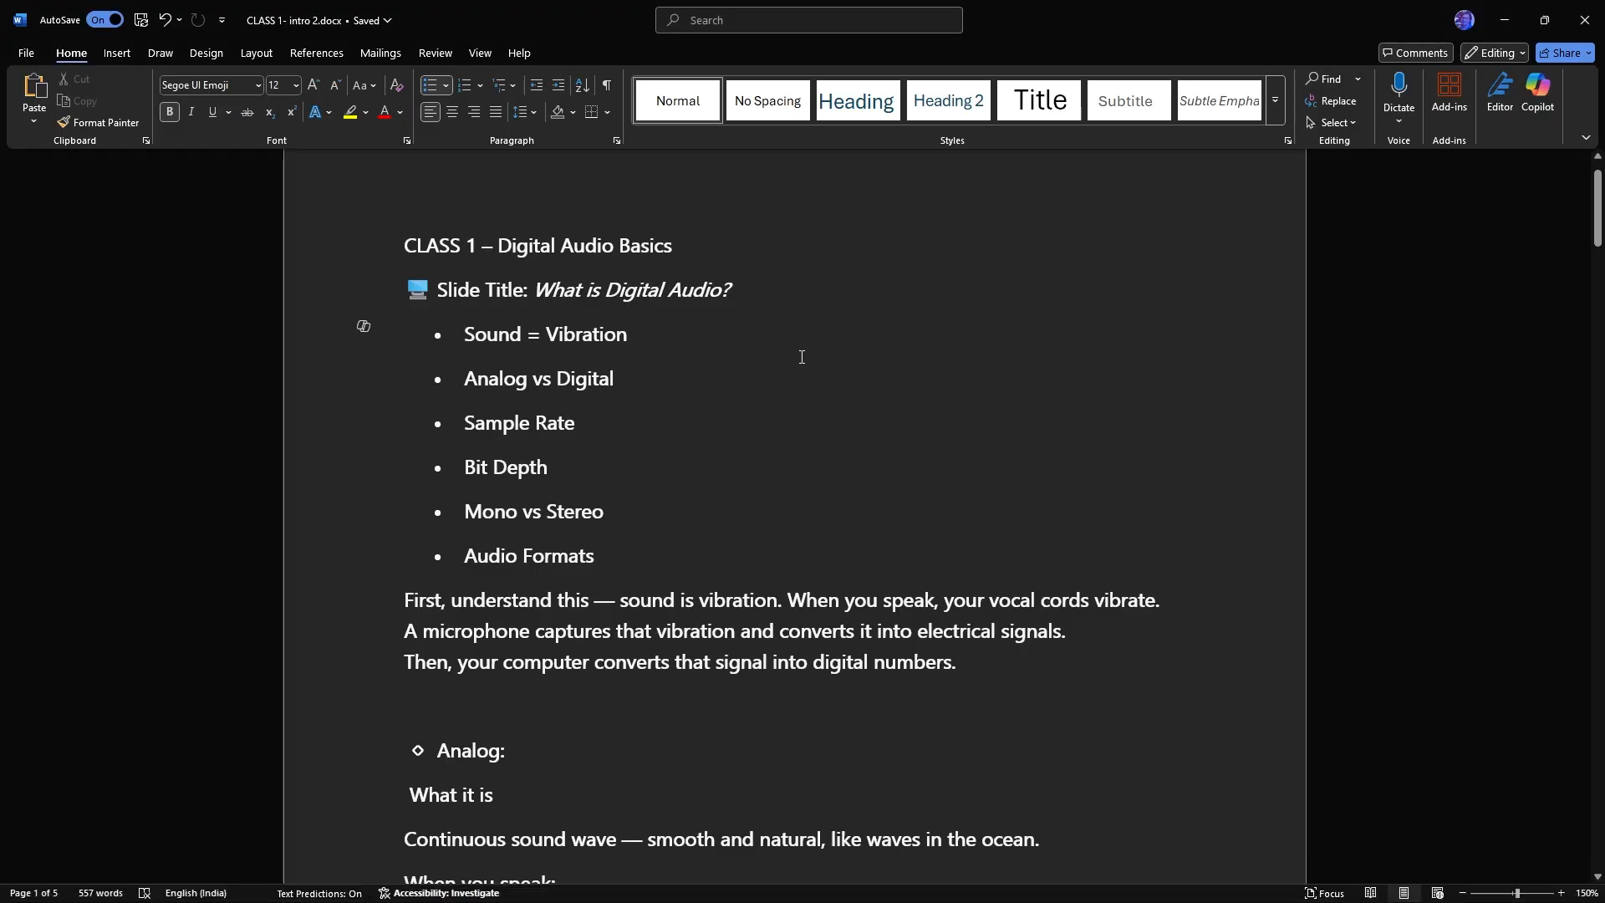
{"action": "scroll", "coordinate": [792, 338], "scroll_direction": "down", "scroll_amount": 1}
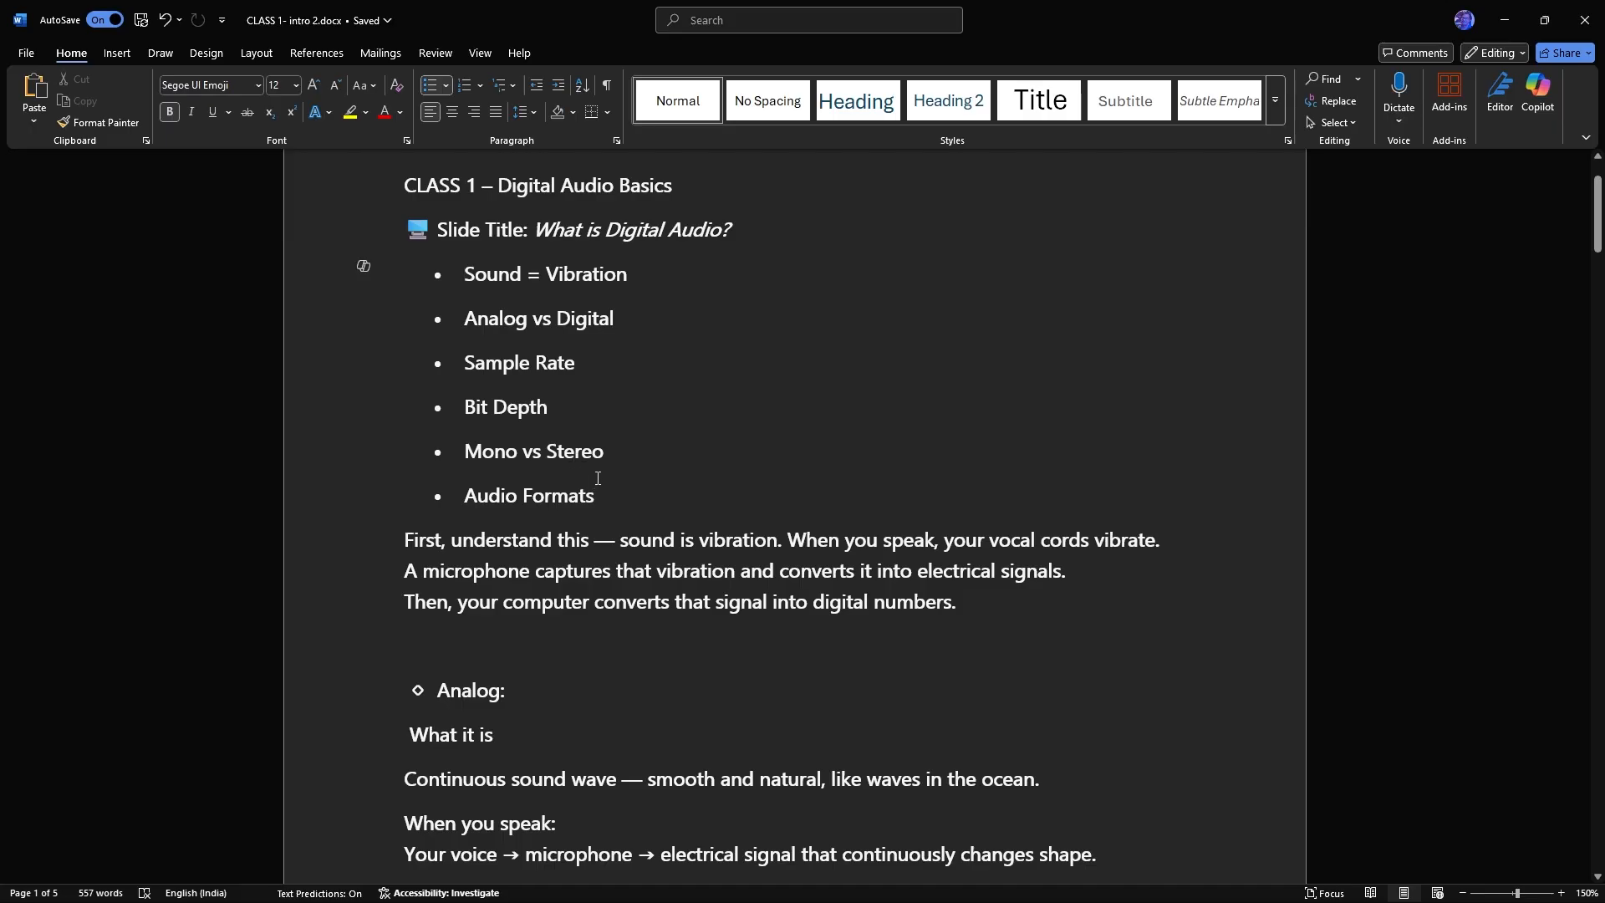
{"action": "scroll", "coordinate": [610, 494], "scroll_direction": "down", "scroll_amount": 1}
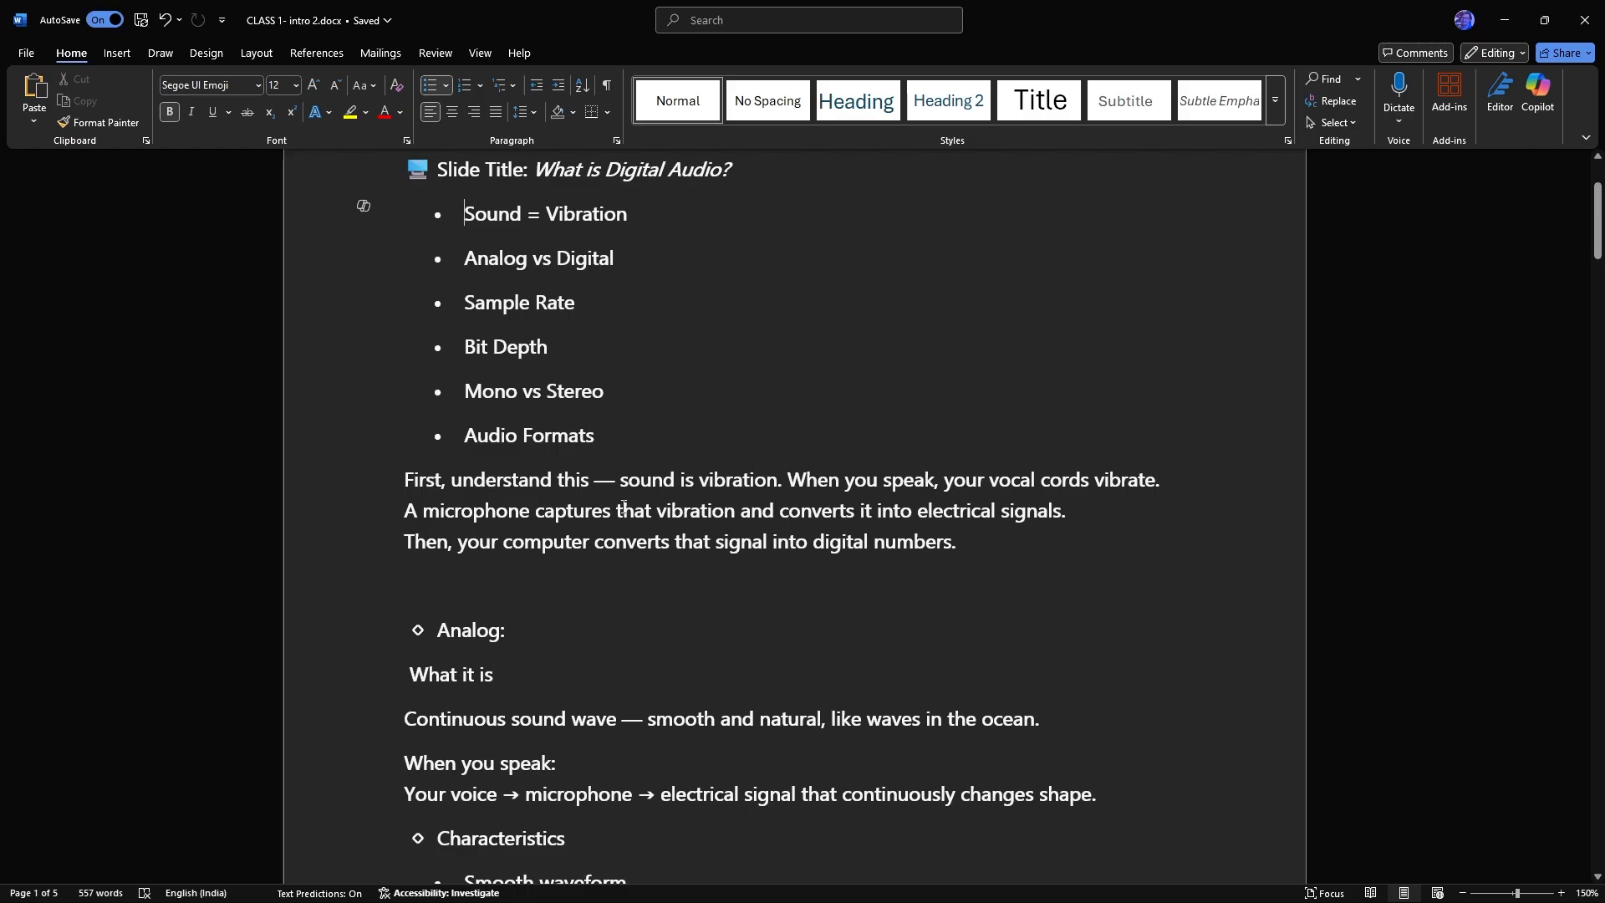
{"action": "scroll", "coordinate": [624, 506], "scroll_direction": "down", "scroll_amount": 1}
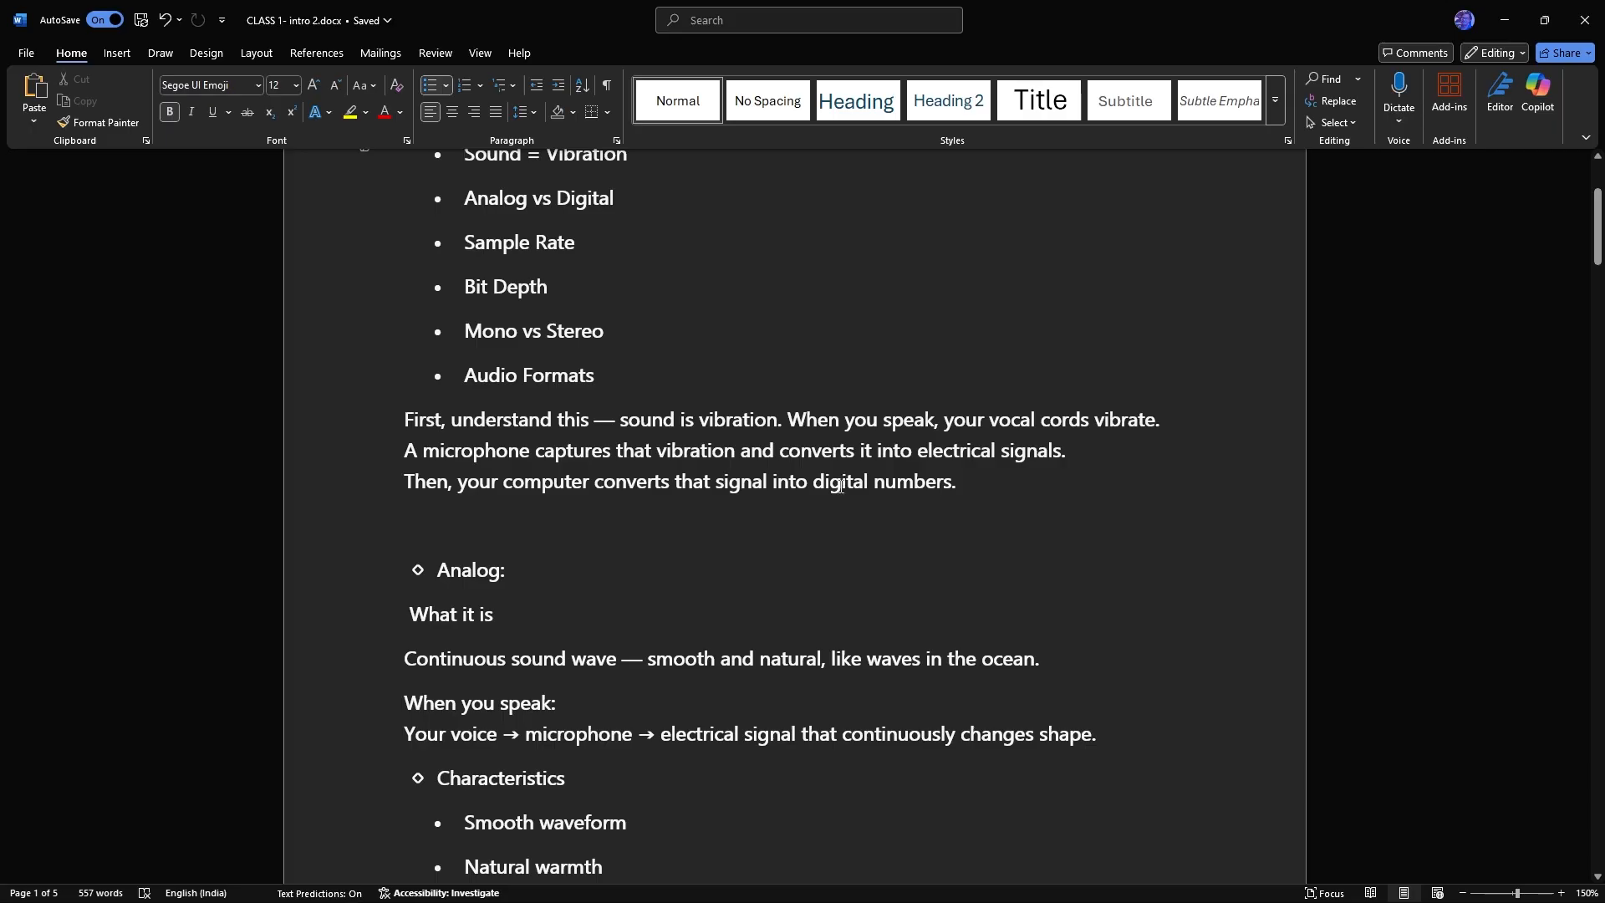
{"action": "scroll", "coordinate": [882, 508], "scroll_direction": "down", "scroll_amount": 1}
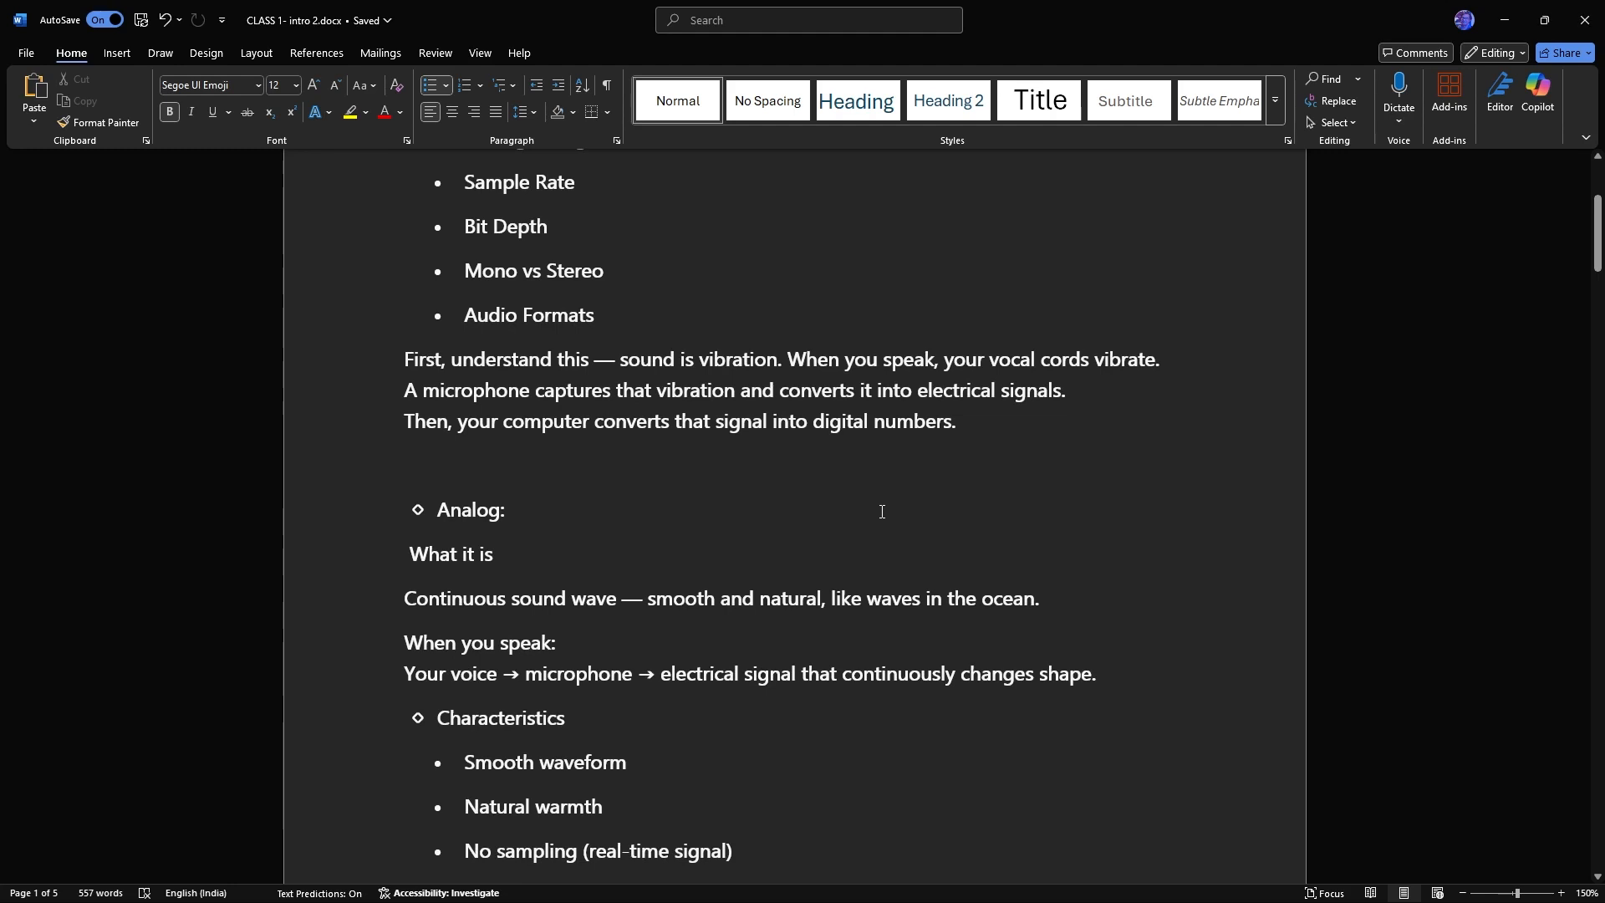
{"action": "scroll", "coordinate": [934, 418], "scroll_direction": "down", "scroll_amount": 1}
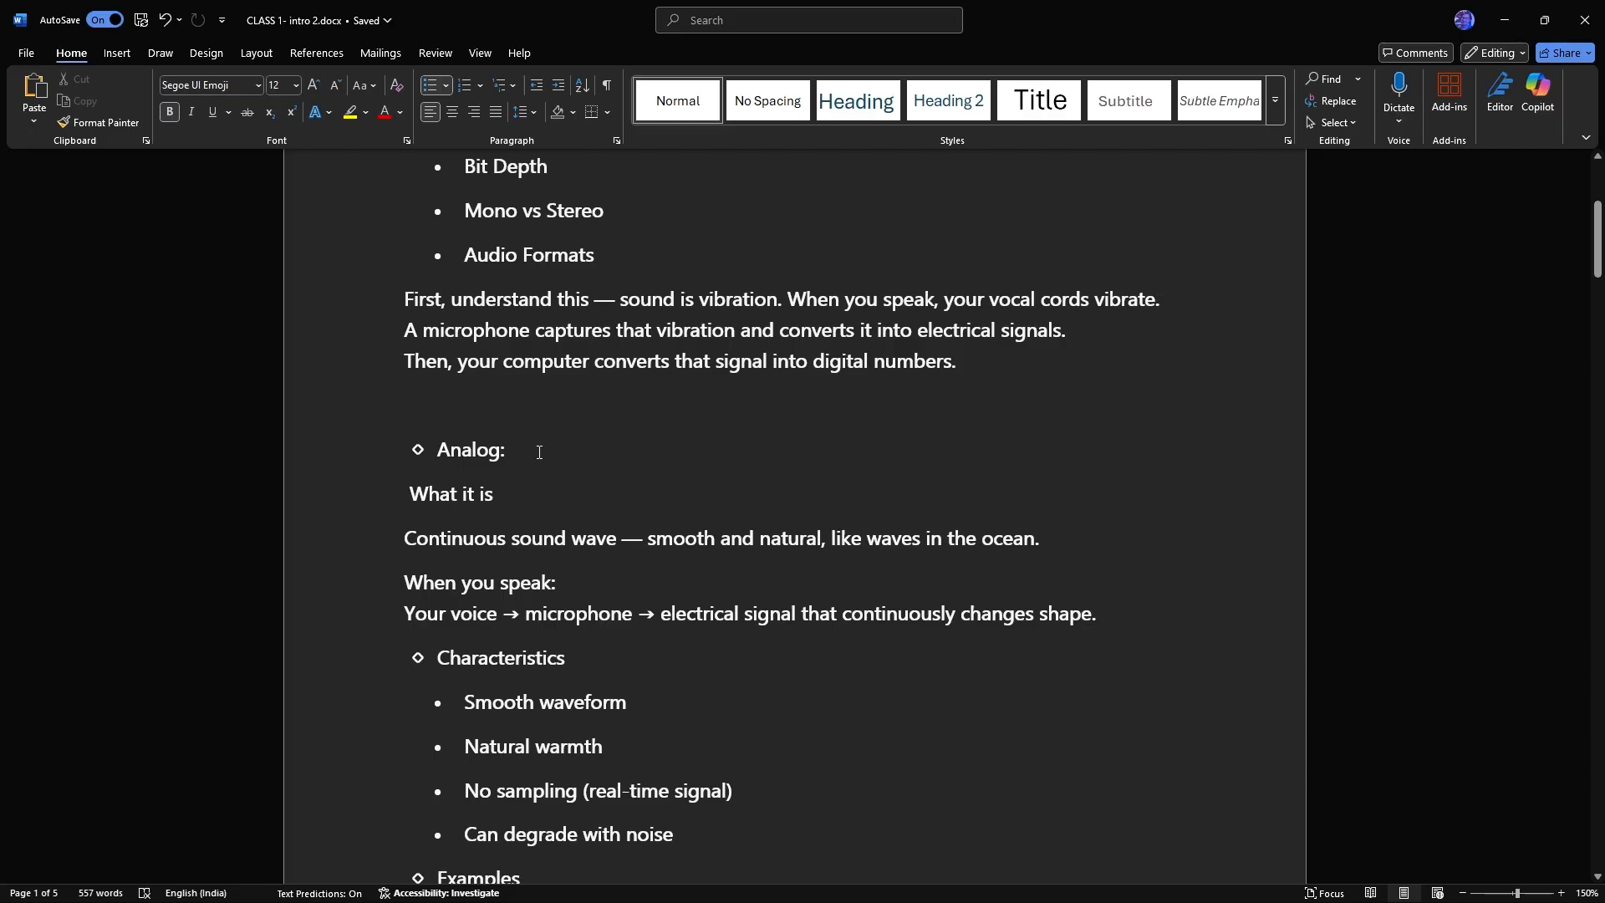
{"action": "scroll", "coordinate": [539, 453], "scroll_direction": "up", "scroll_amount": 4}
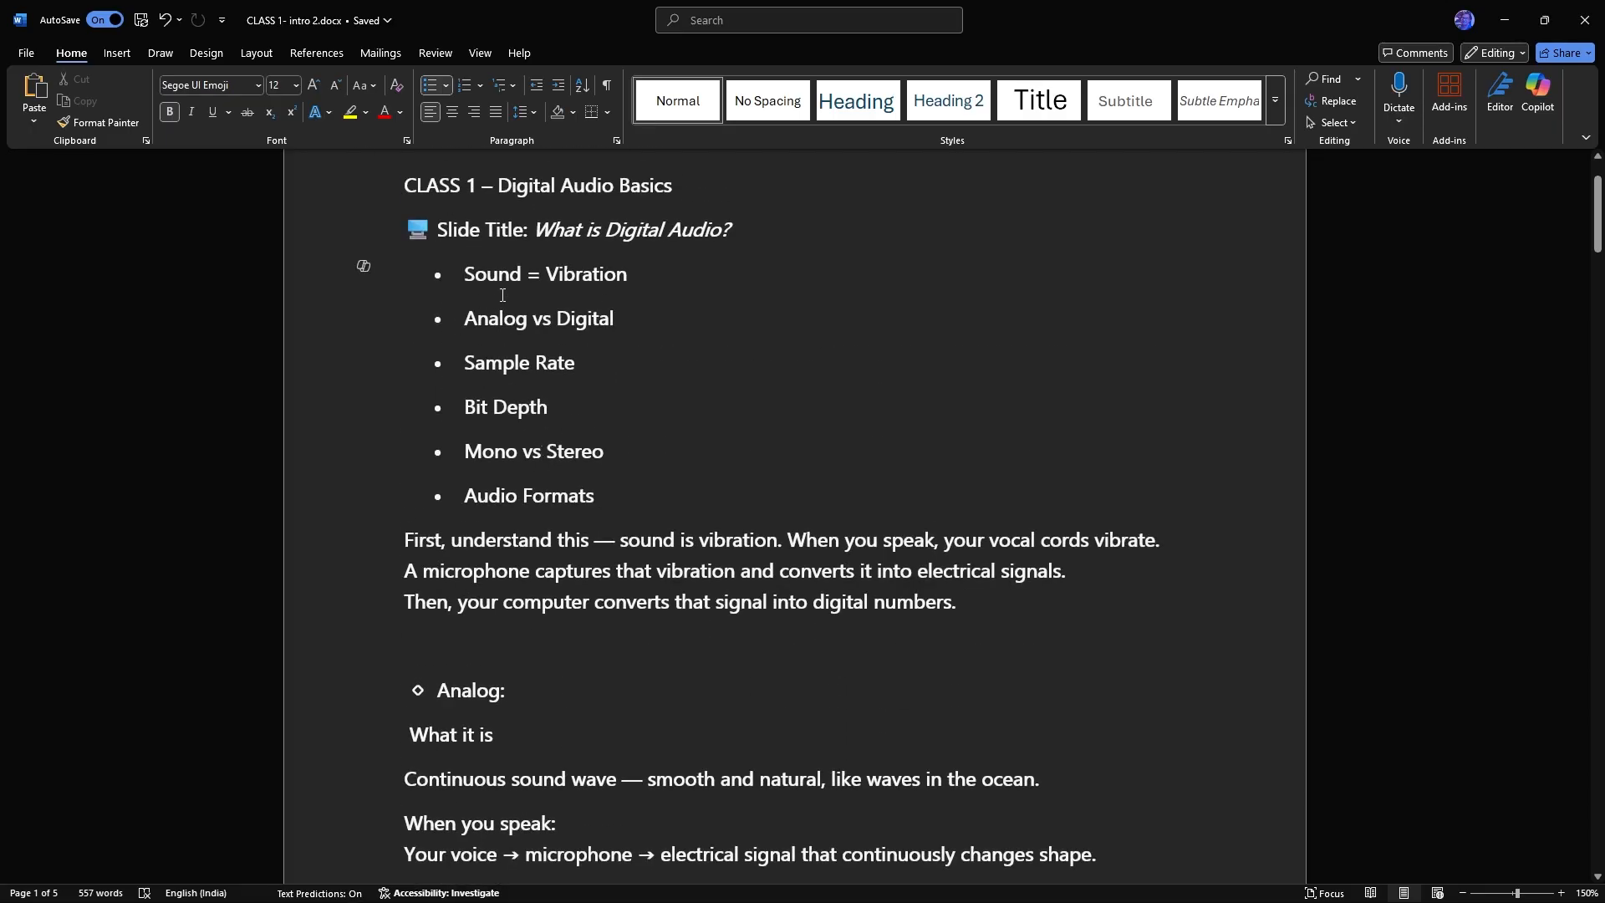
Read the Analog section of the class notes, covering its definition, characteristics and examples
{"action": "scroll", "coordinate": [558, 354], "scroll_direction": "down", "scroll_amount": 5}
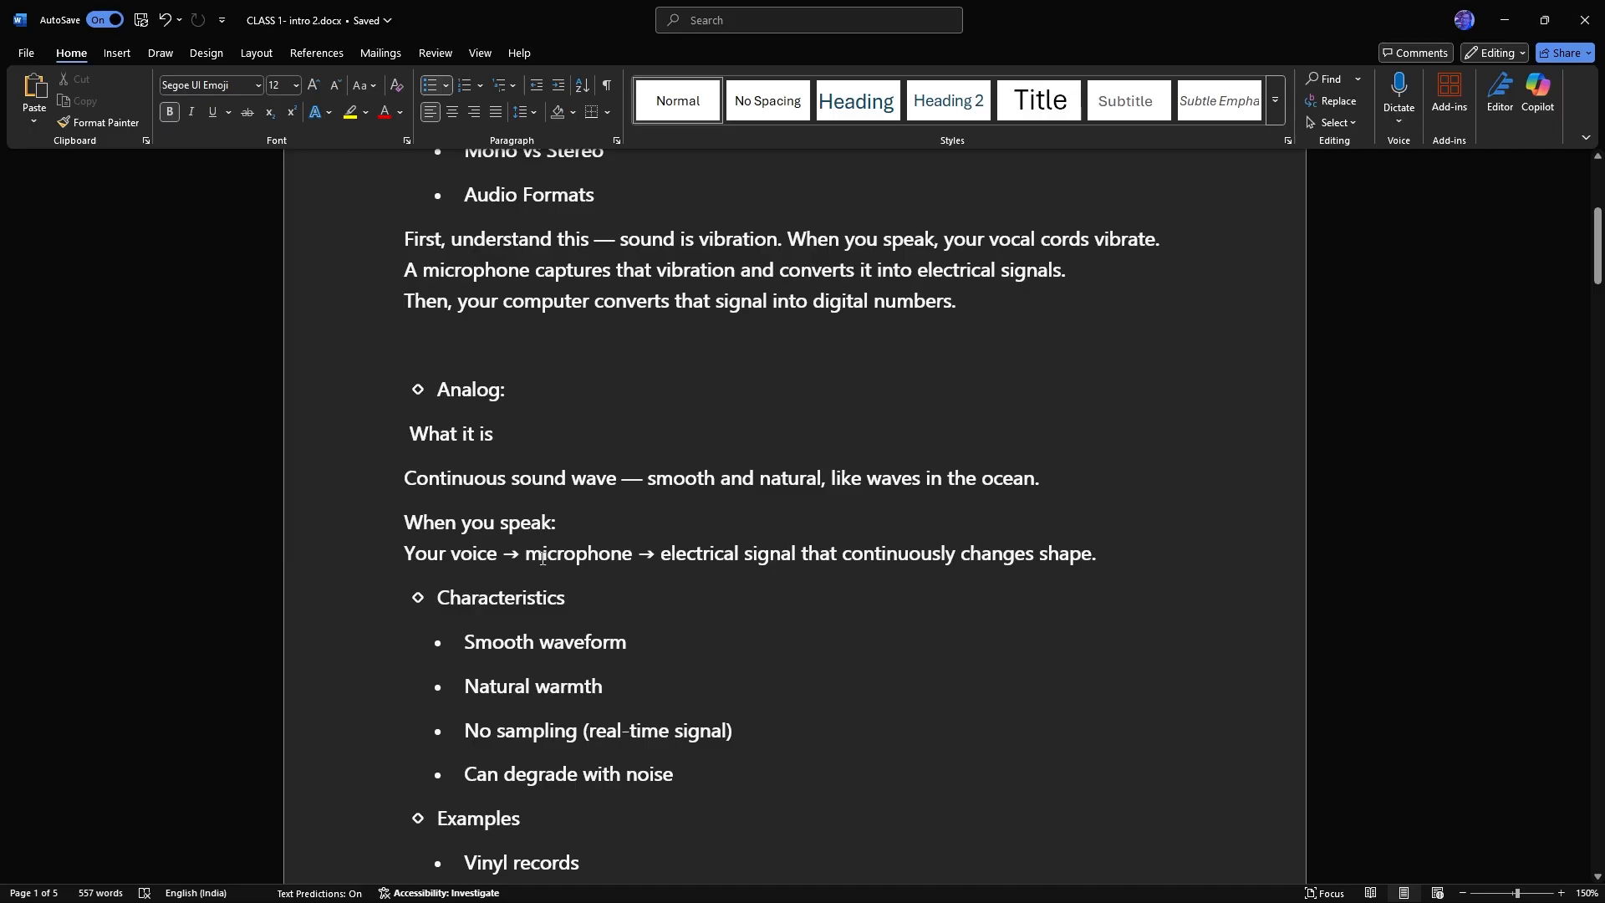
{"action": "scroll", "coordinate": [581, 473], "scroll_direction": "down", "scroll_amount": 3}
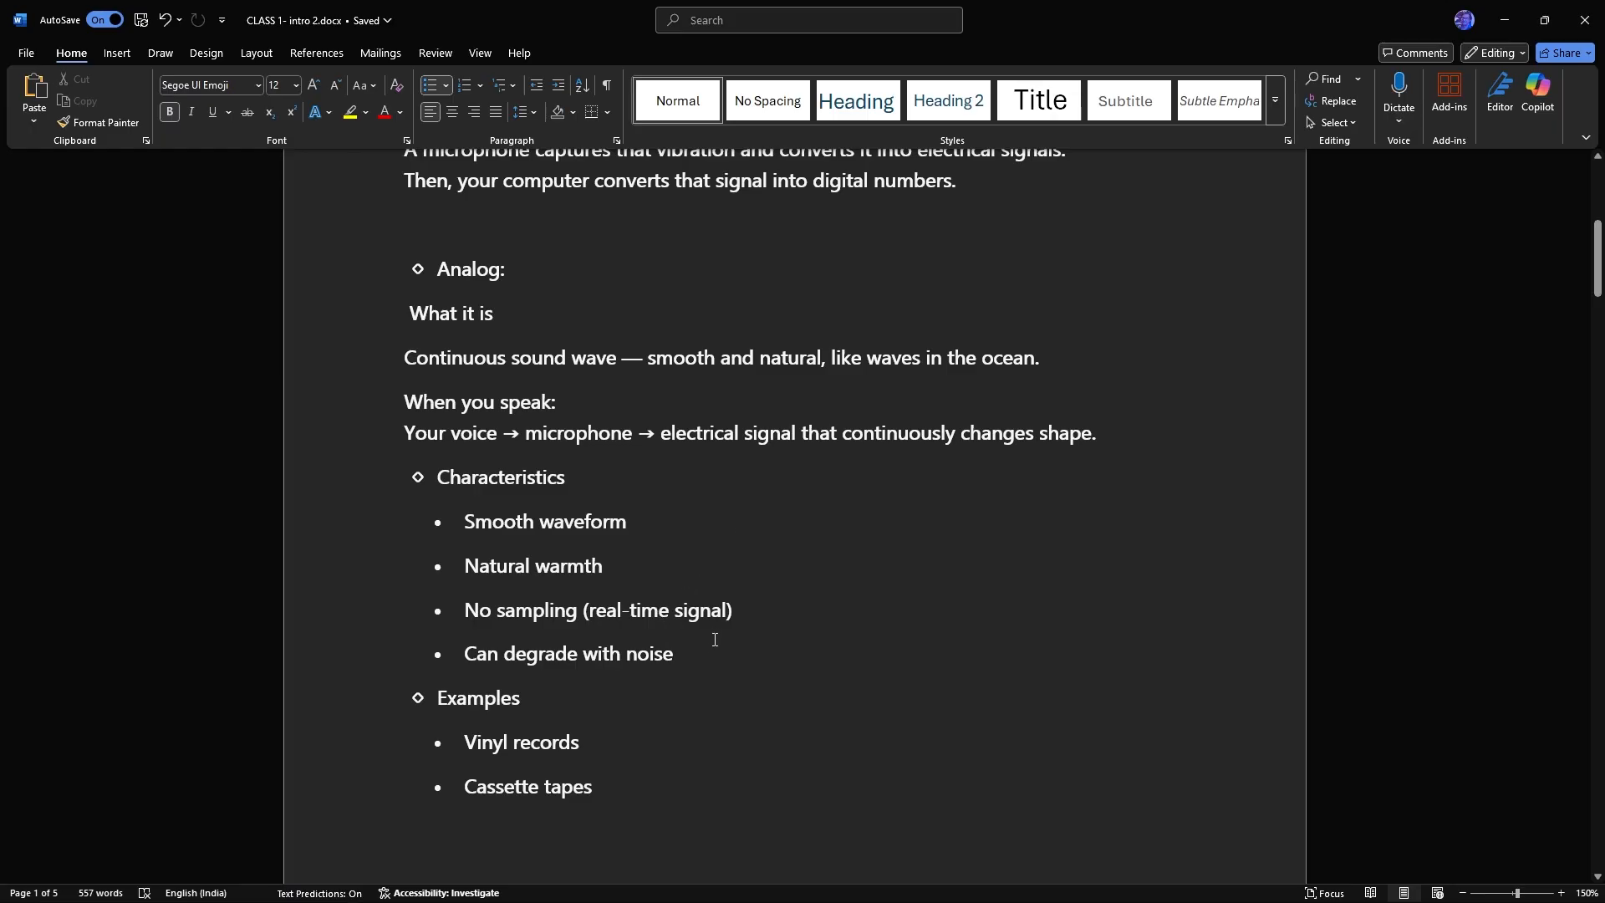
{"action": "scroll", "coordinate": [719, 619], "scroll_direction": "down", "scroll_amount": 1}
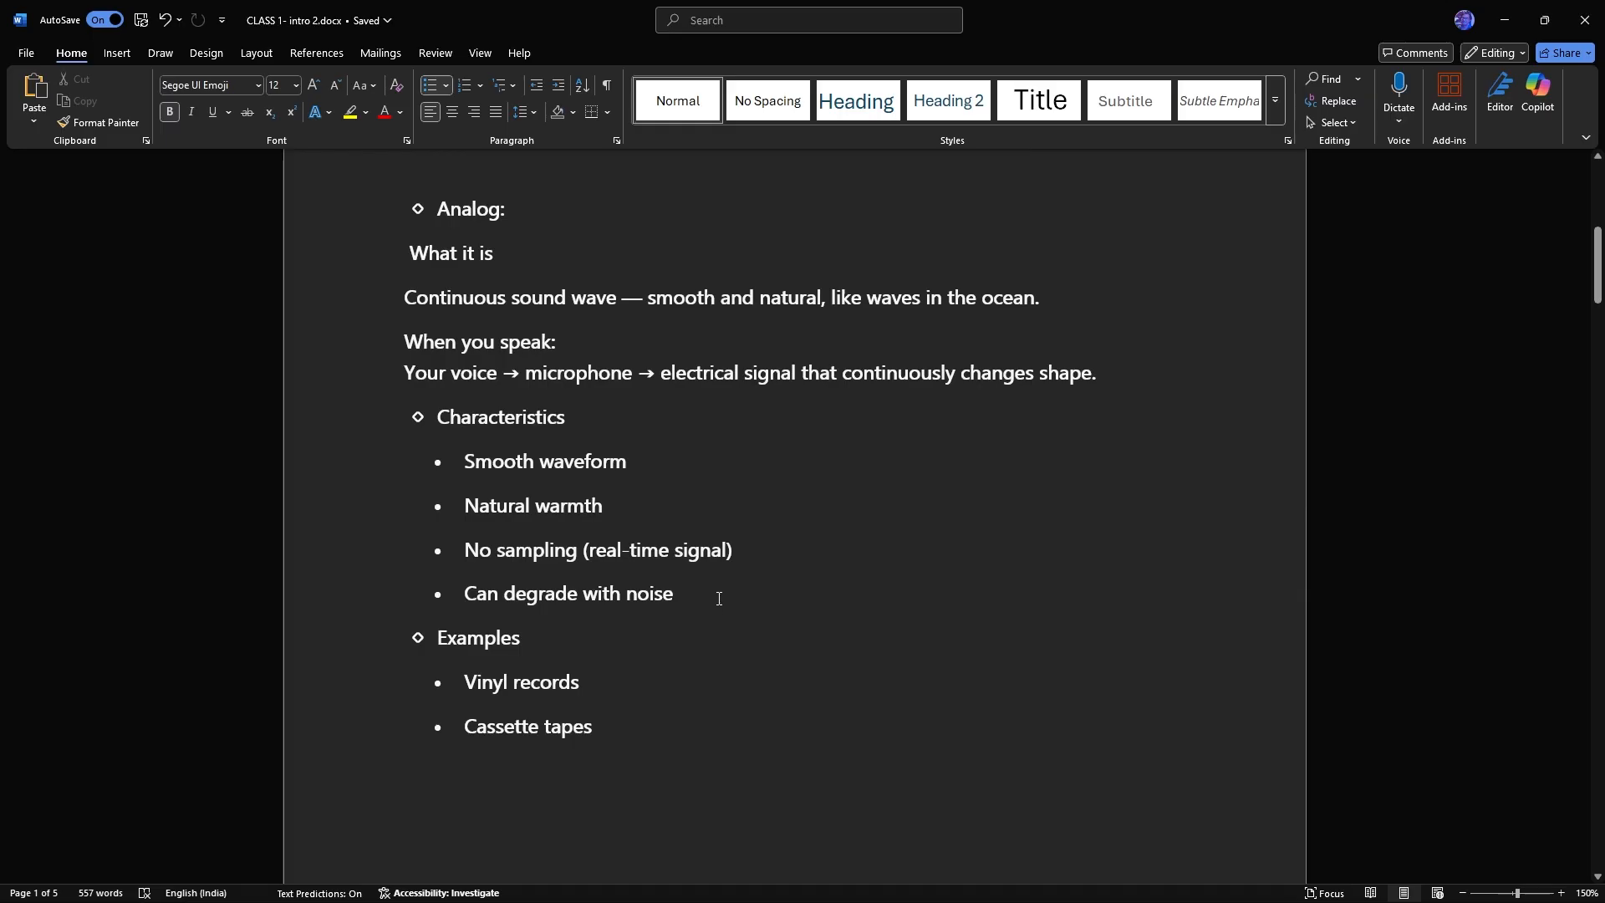
{"action": "scroll", "coordinate": [719, 599], "scroll_direction": "down", "scroll_amount": 2}
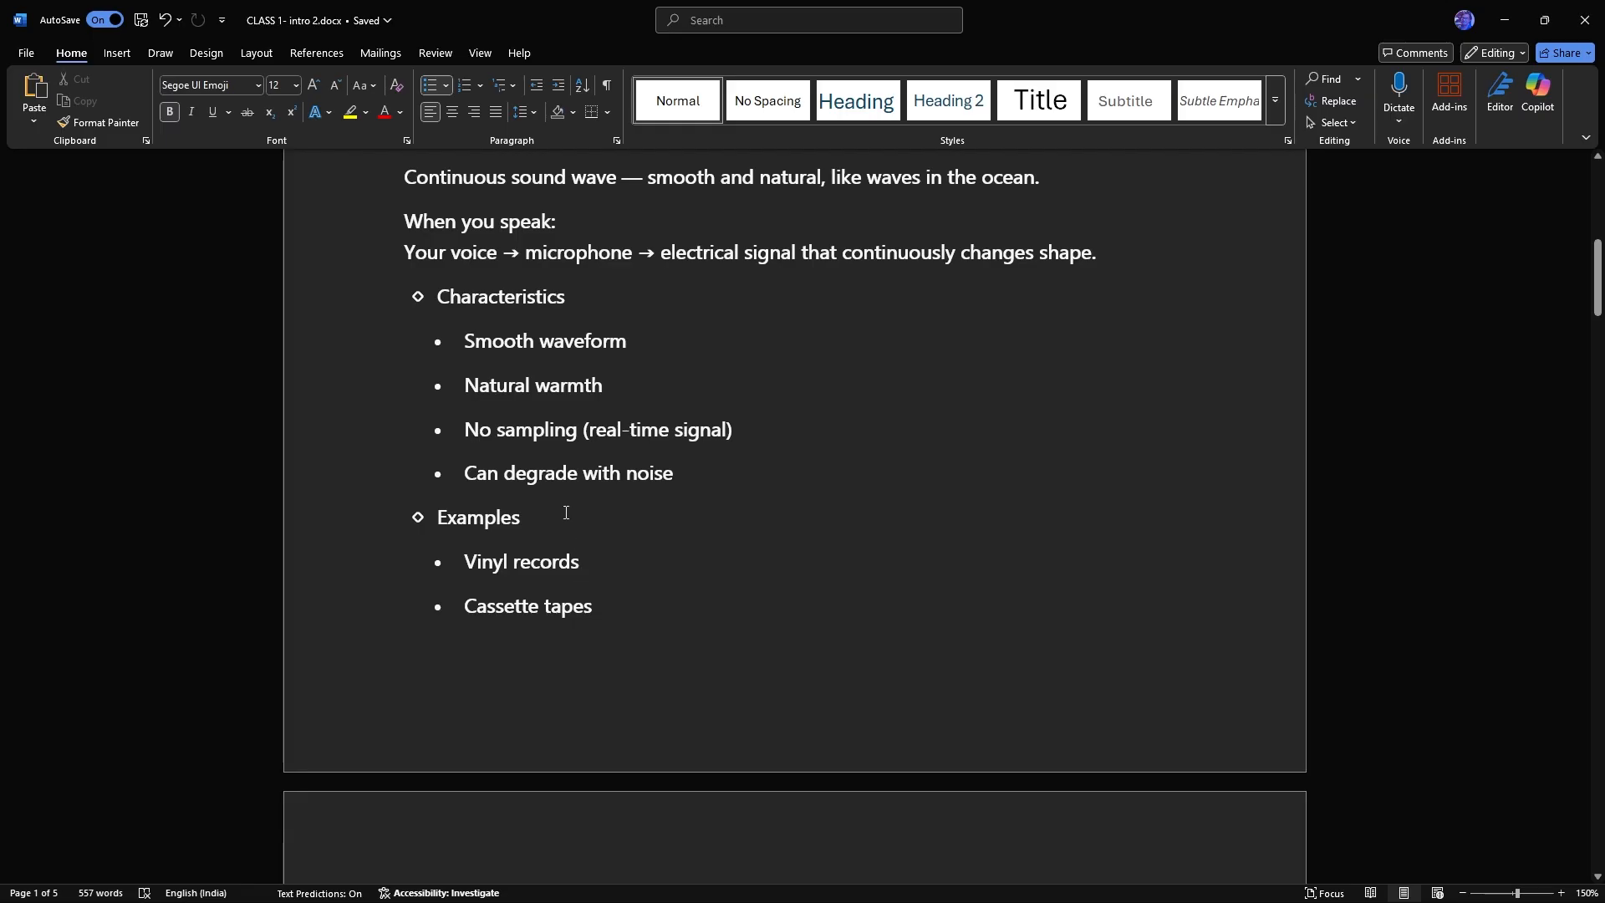
{"action": "scroll", "coordinate": [564, 514], "scroll_direction": "down", "scroll_amount": 2}
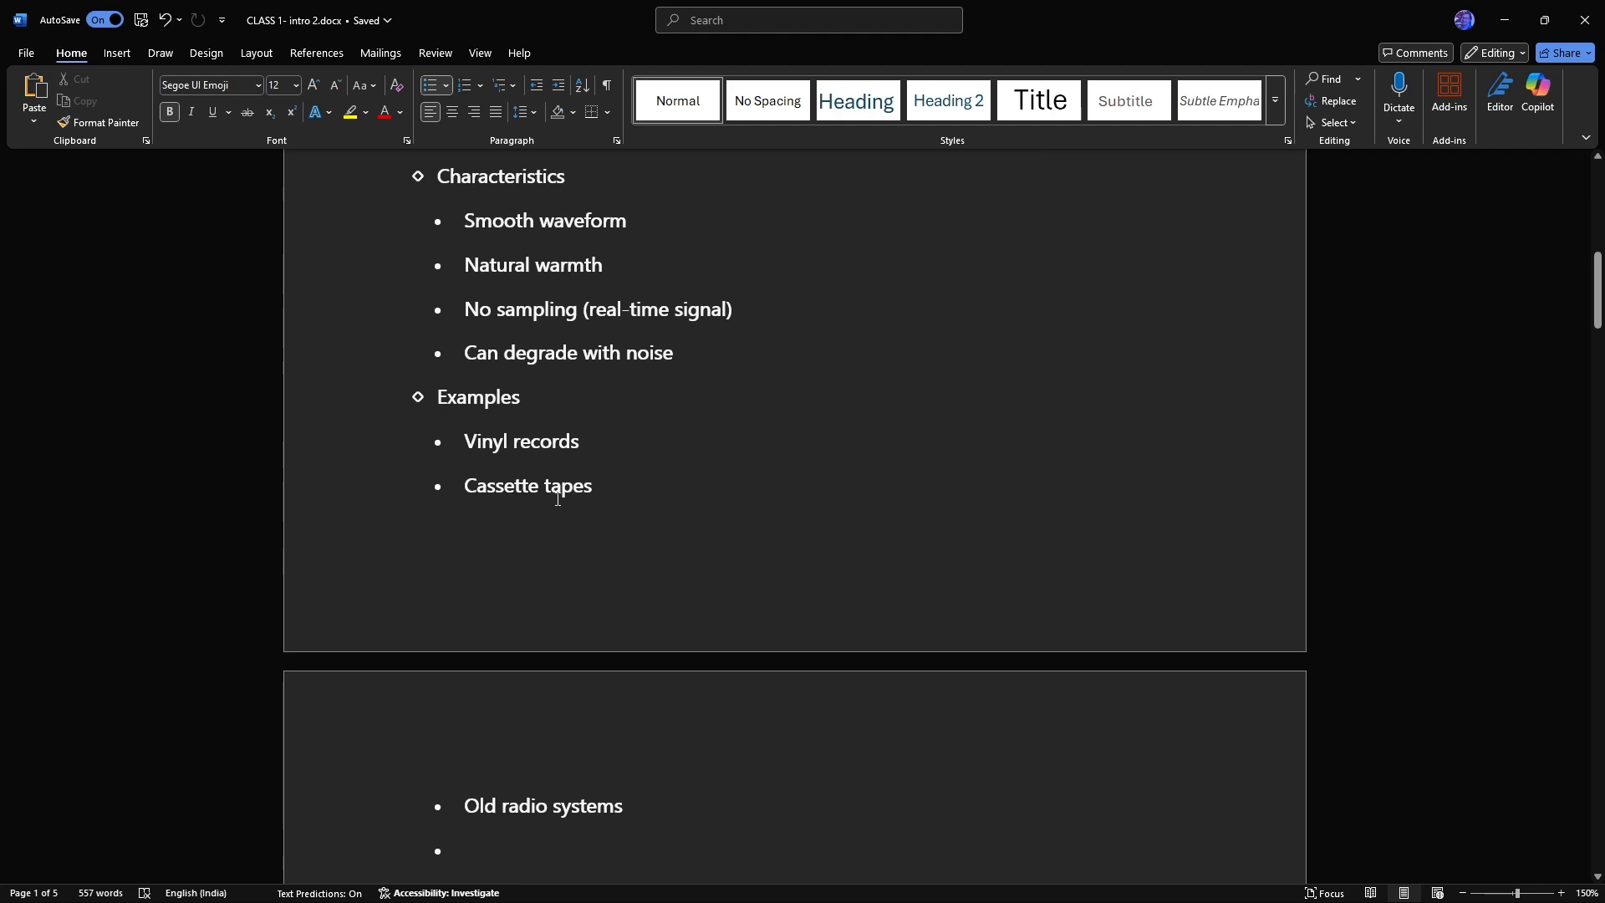
{"action": "scroll", "coordinate": [556, 493], "scroll_direction": "down", "scroll_amount": 1}
{"action": "scroll", "coordinate": [555, 490], "scroll_direction": "down", "scroll_amount": 2}
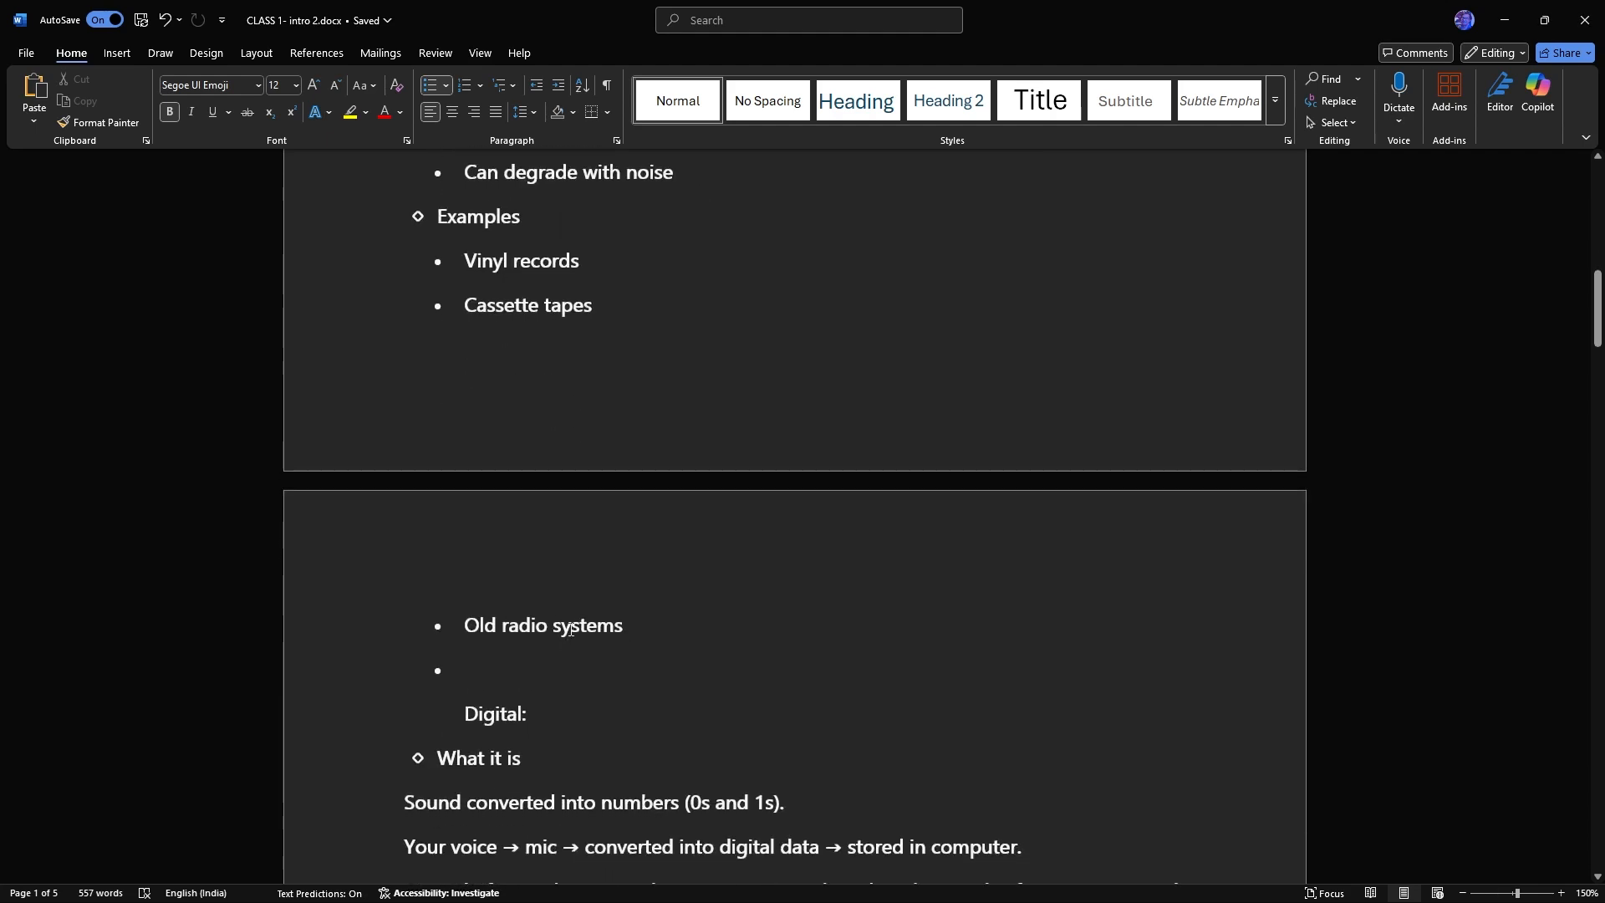
Read the Digital section of the class notes, covering its definition, CD quality example, characteristics and example formats
{"action": "scroll", "coordinate": [571, 629], "scroll_direction": "down", "scroll_amount": 5}
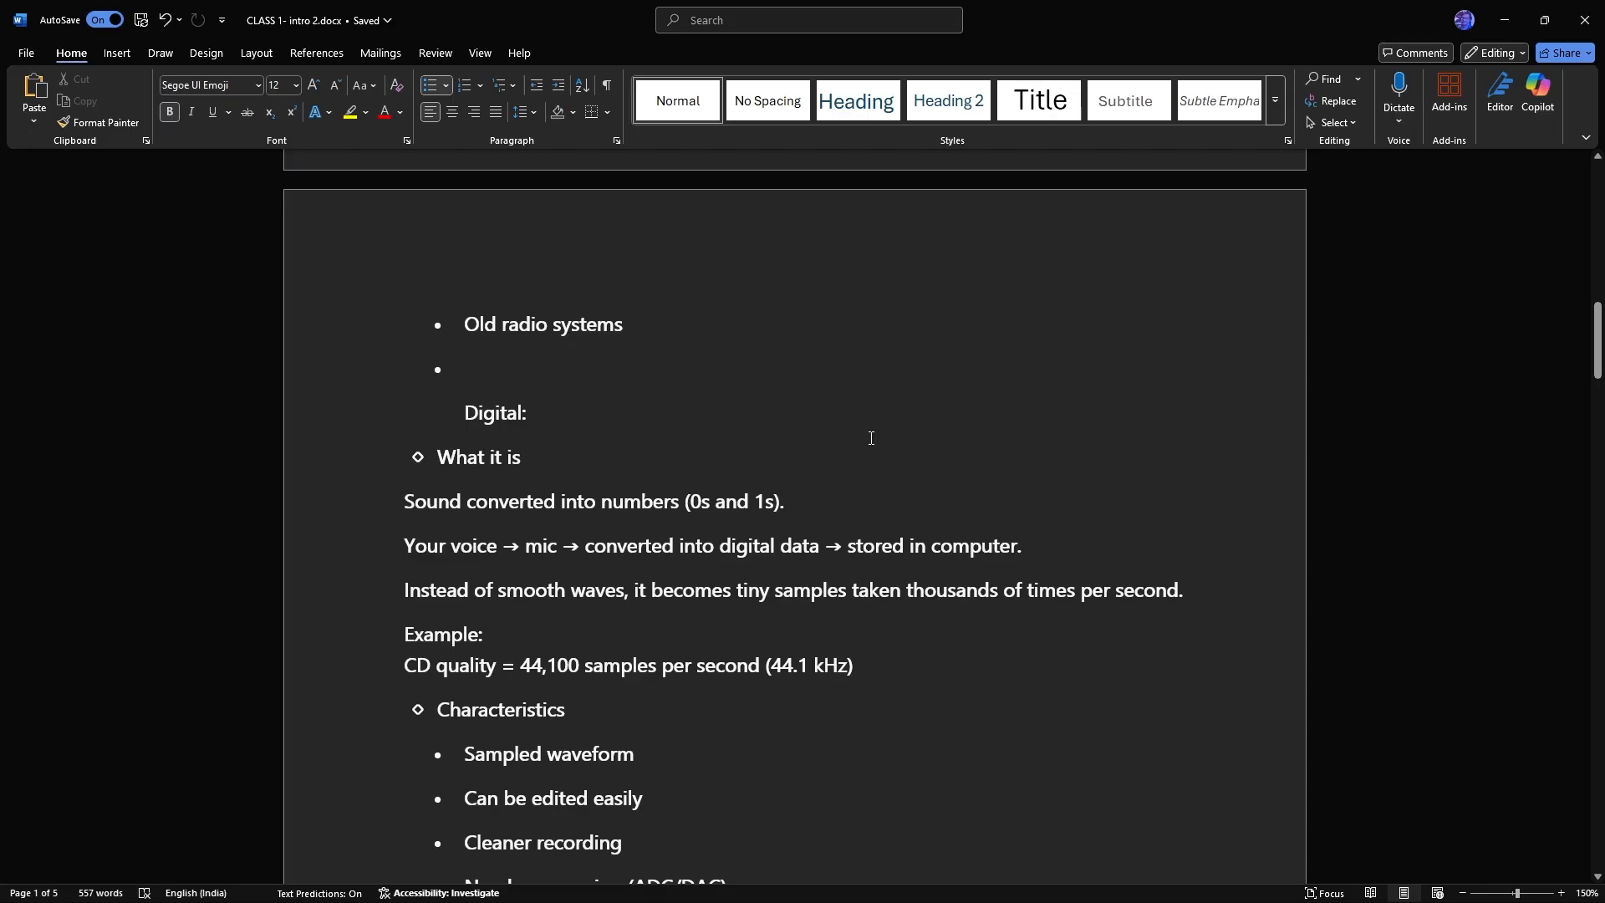
{"action": "scroll", "coordinate": [871, 438], "scroll_direction": "down", "scroll_amount": 1}
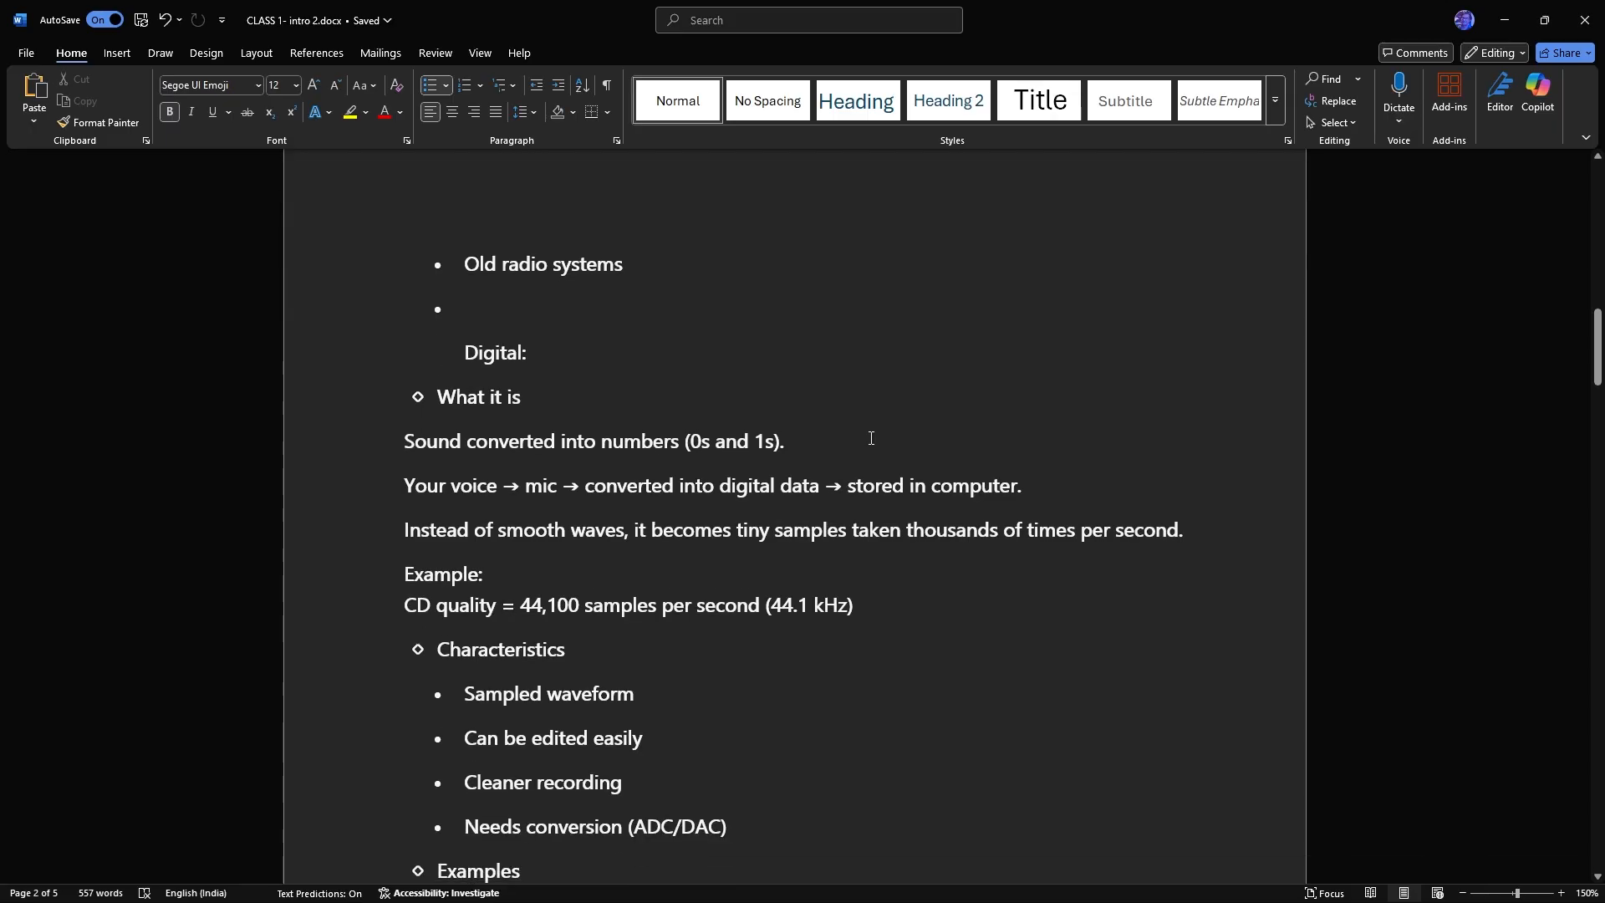
{"action": "scroll", "coordinate": [871, 439], "scroll_direction": "down", "scroll_amount": 1}
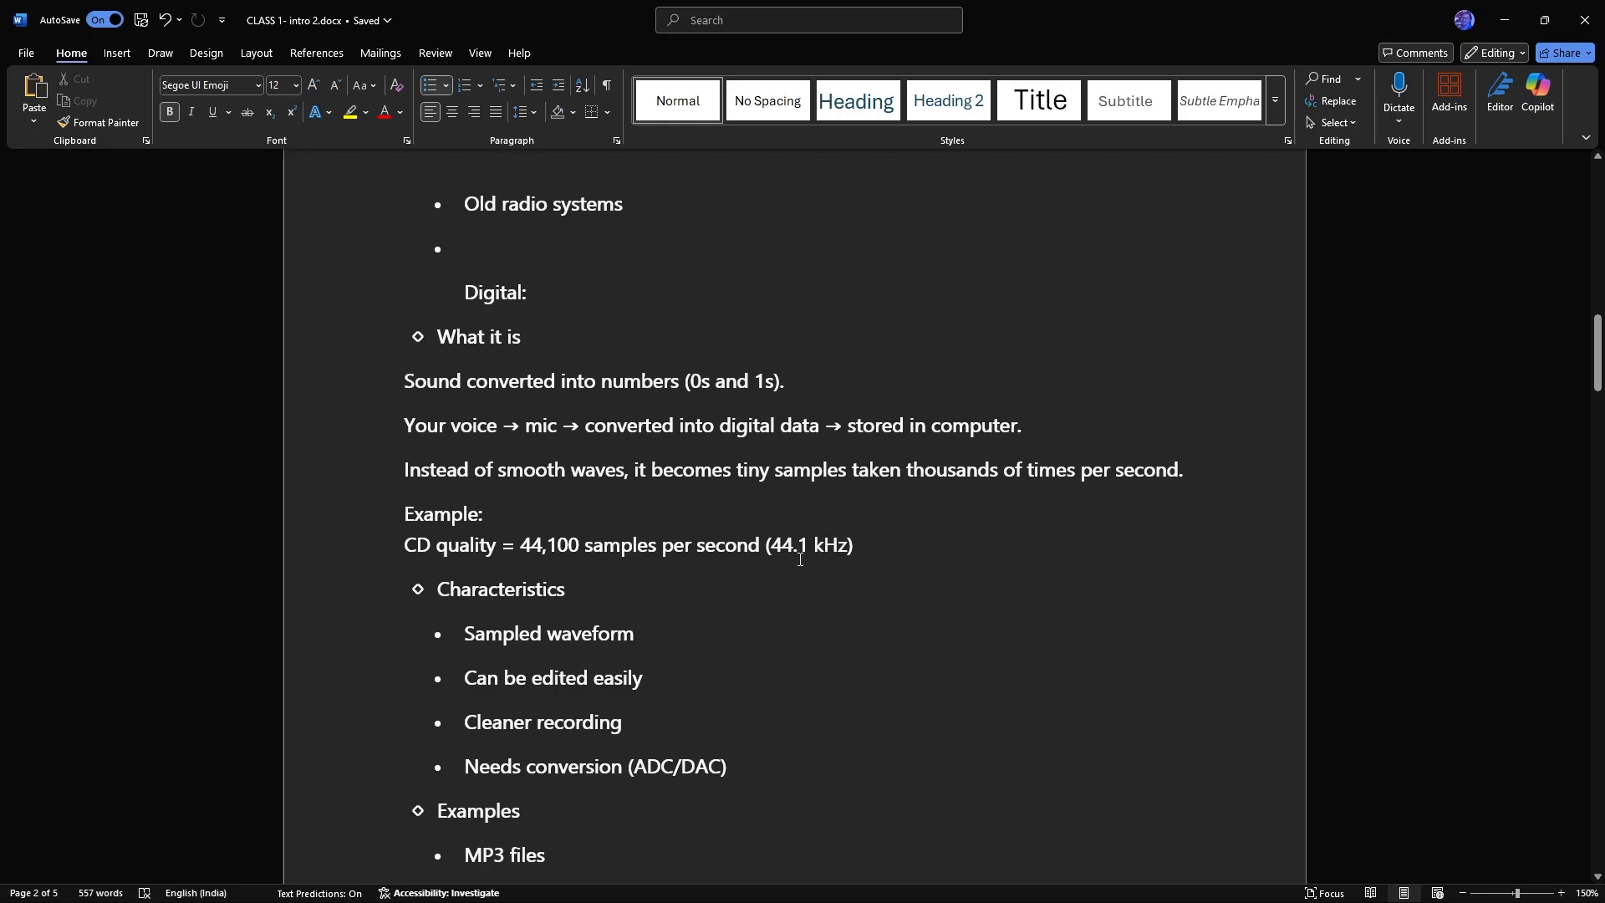
{"action": "scroll", "coordinate": [800, 561], "scroll_direction": "down", "scroll_amount": 1}
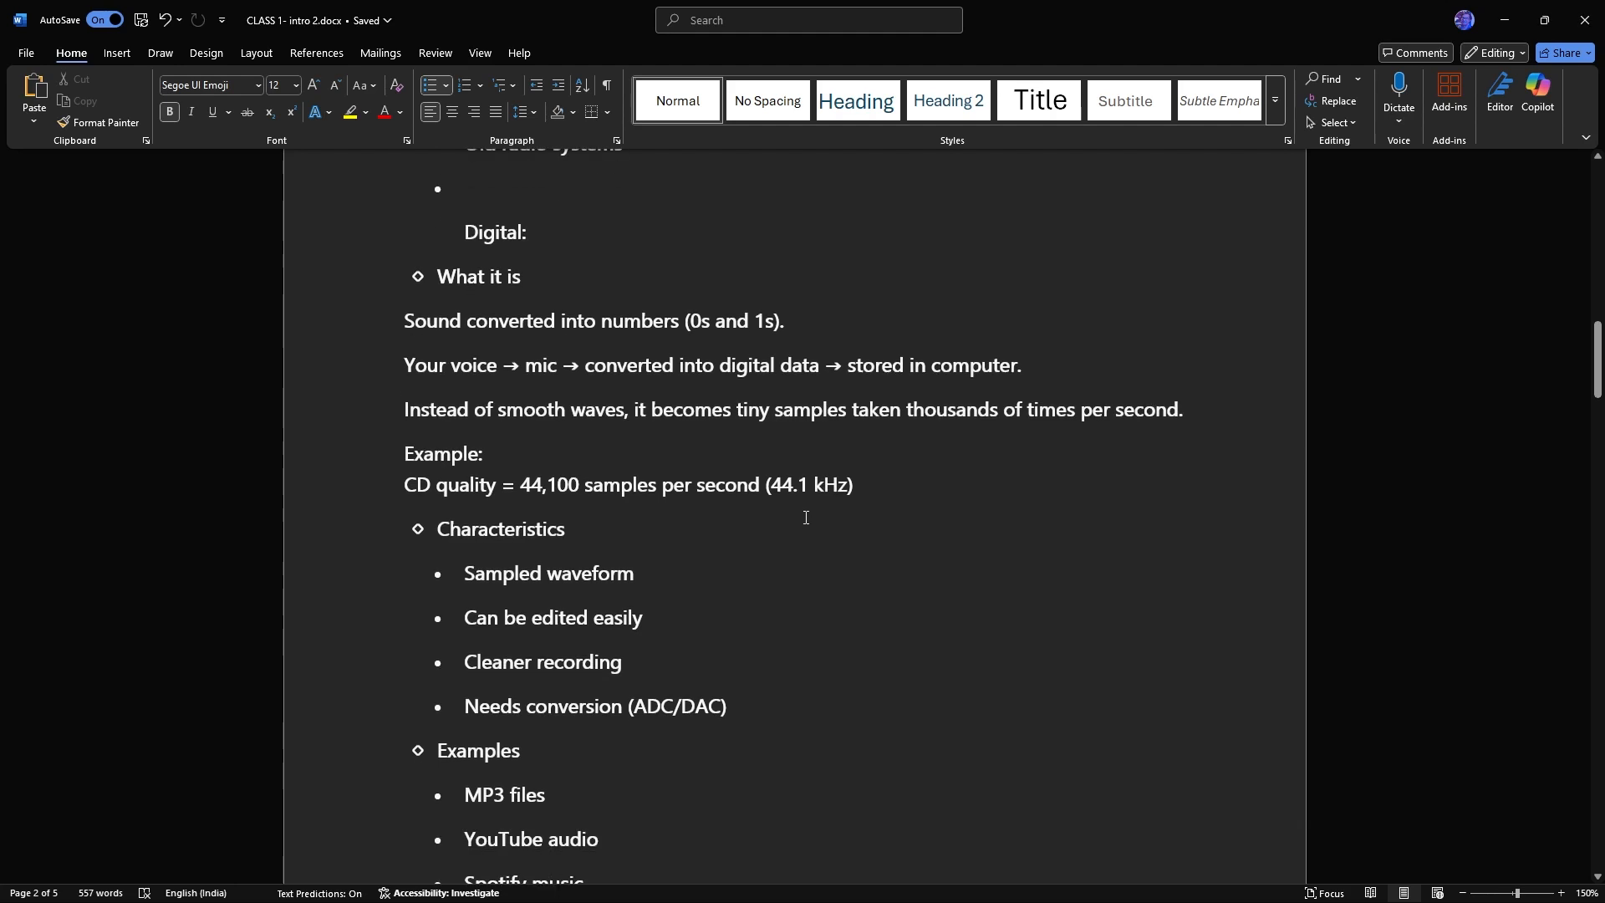
{"action": "scroll", "coordinate": [806, 519], "scroll_direction": "down", "scroll_amount": 1}
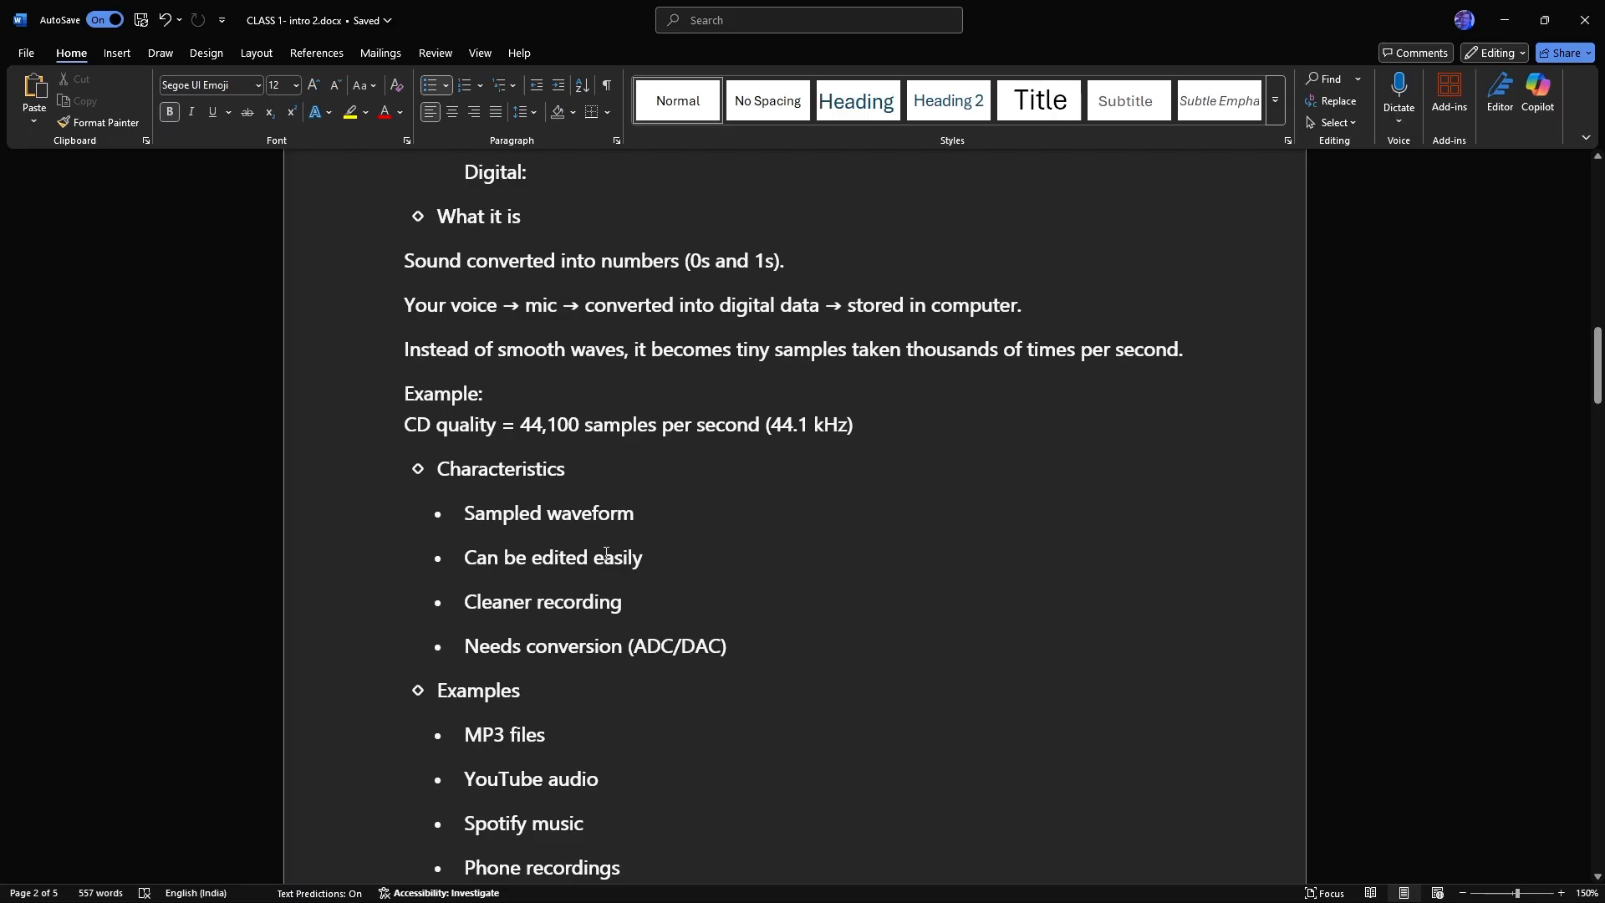
{"action": "scroll", "coordinate": [607, 555], "scroll_direction": "down", "scroll_amount": 1}
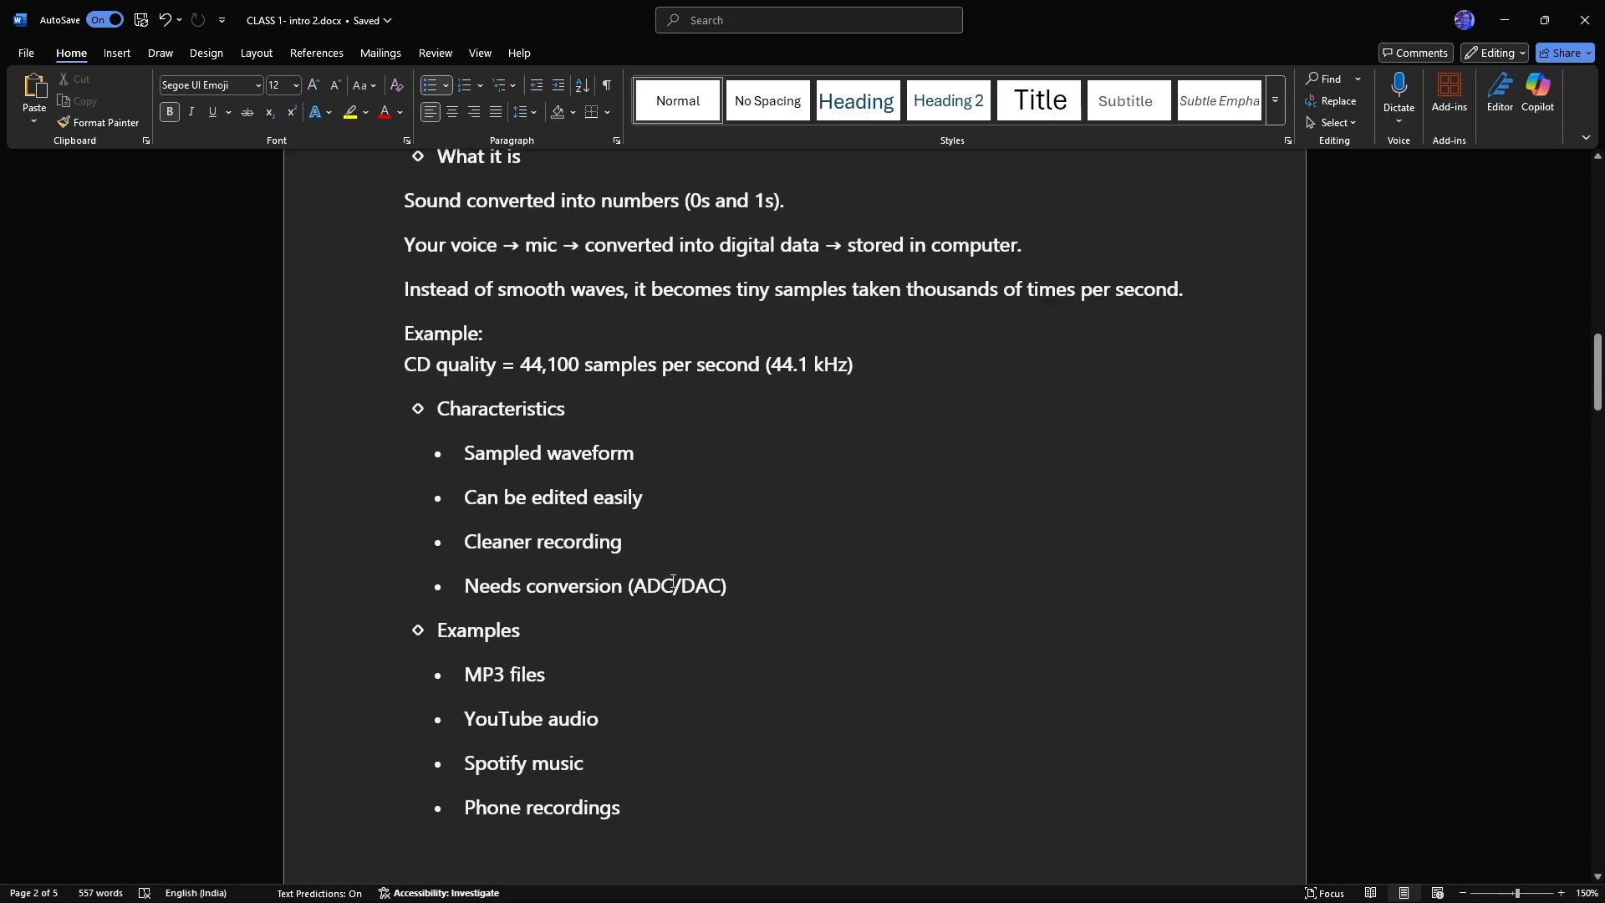
{"action": "scroll", "coordinate": [670, 565], "scroll_direction": "down", "scroll_amount": 1}
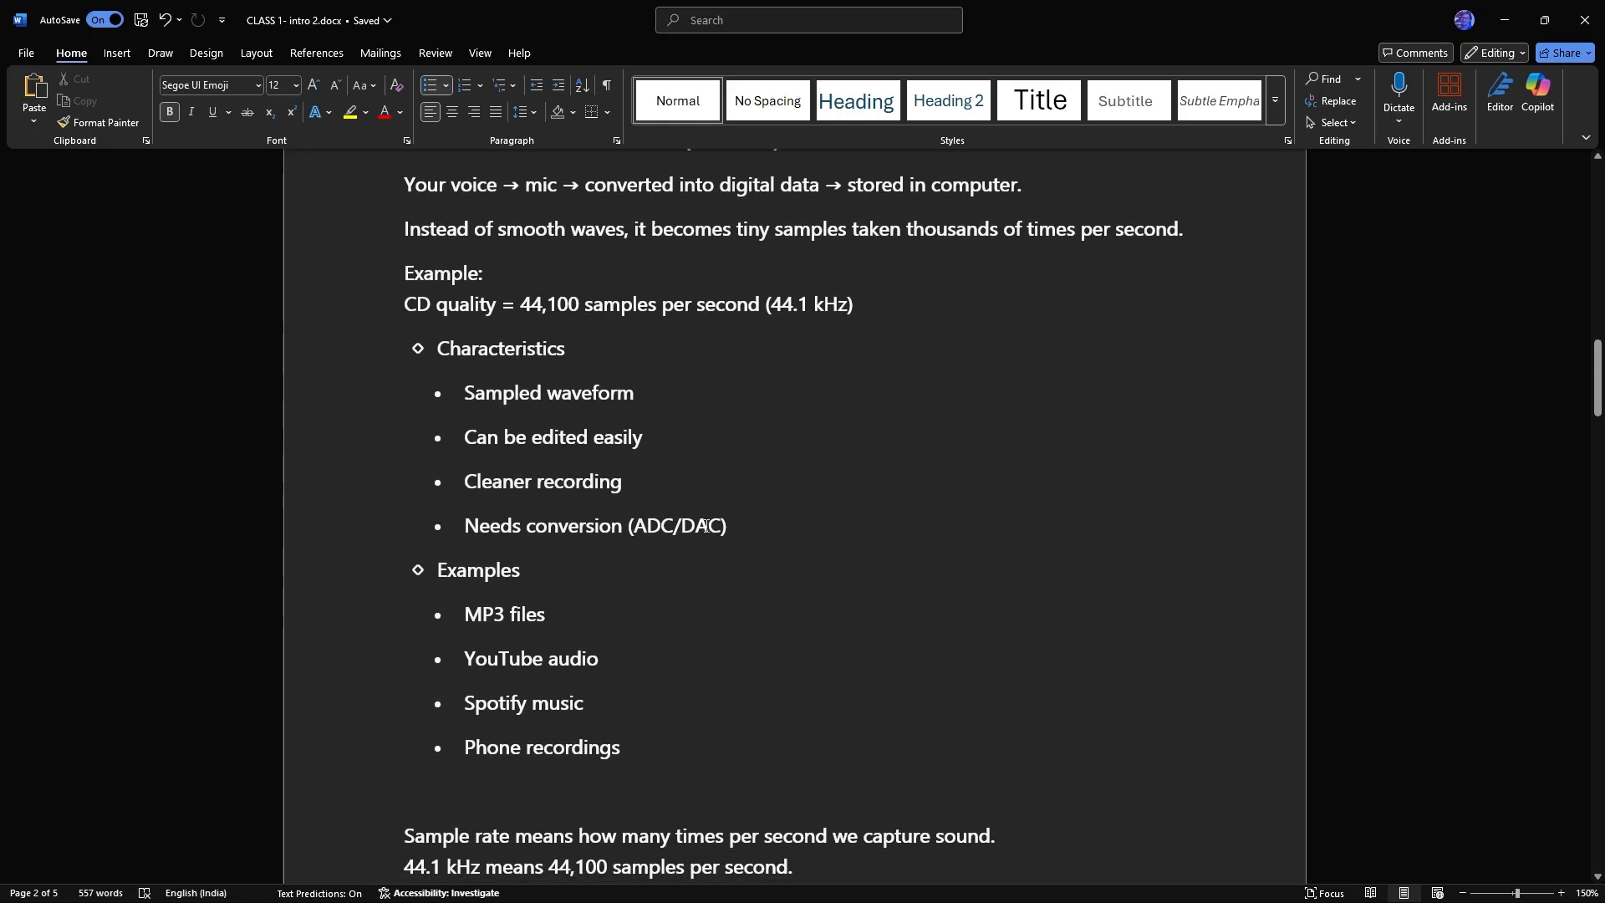
{"action": "scroll", "coordinate": [670, 531], "scroll_direction": "down", "scroll_amount": 1}
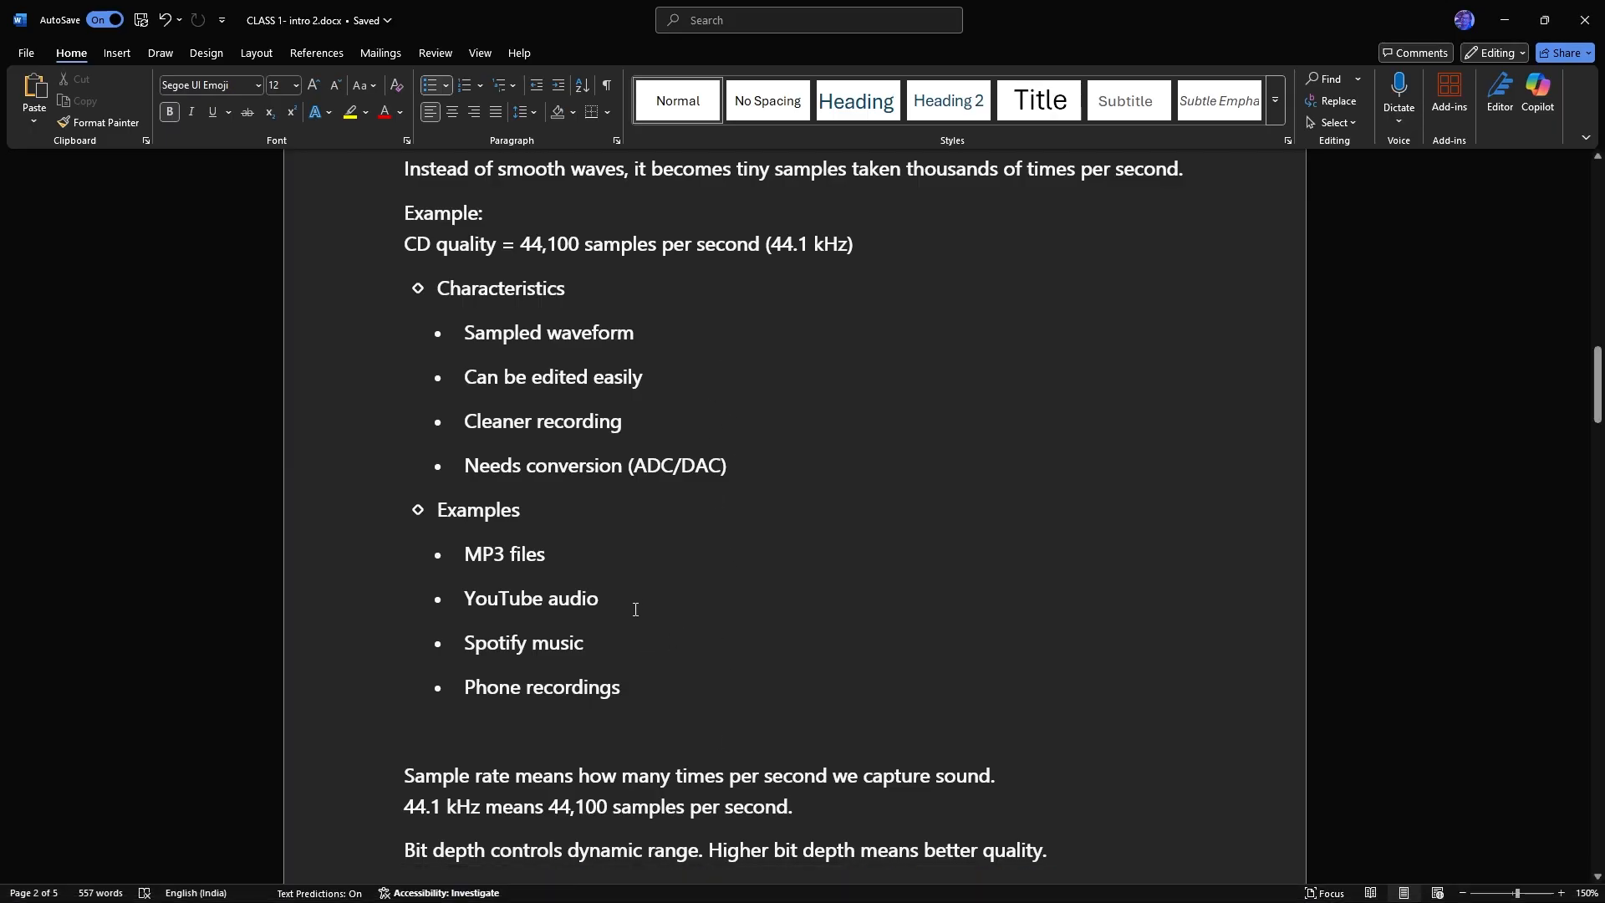
Review the closing Class 1 notes on sample rate, bit depth, mono versus stereo, and WAV versus MP3
{"action": "scroll", "coordinate": [635, 605], "scroll_direction": "down", "scroll_amount": 3}
{"action": "scroll", "coordinate": [653, 436], "scroll_direction": "down", "scroll_amount": 2}
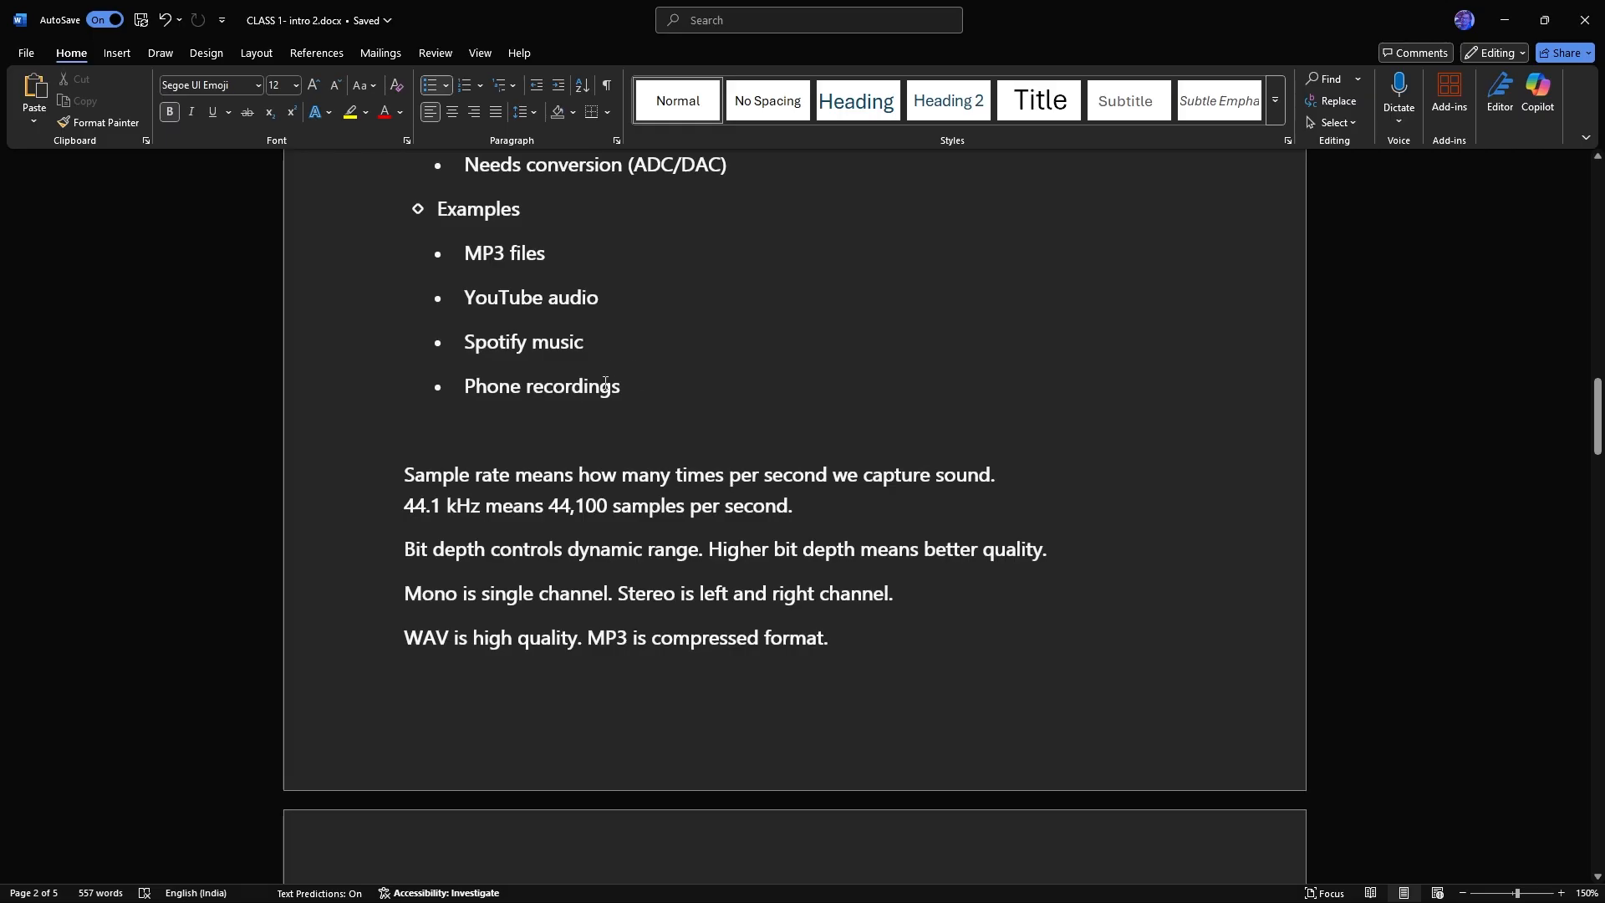
{"action": "scroll", "coordinate": [585, 486], "scroll_direction": "up", "scroll_amount": 1}
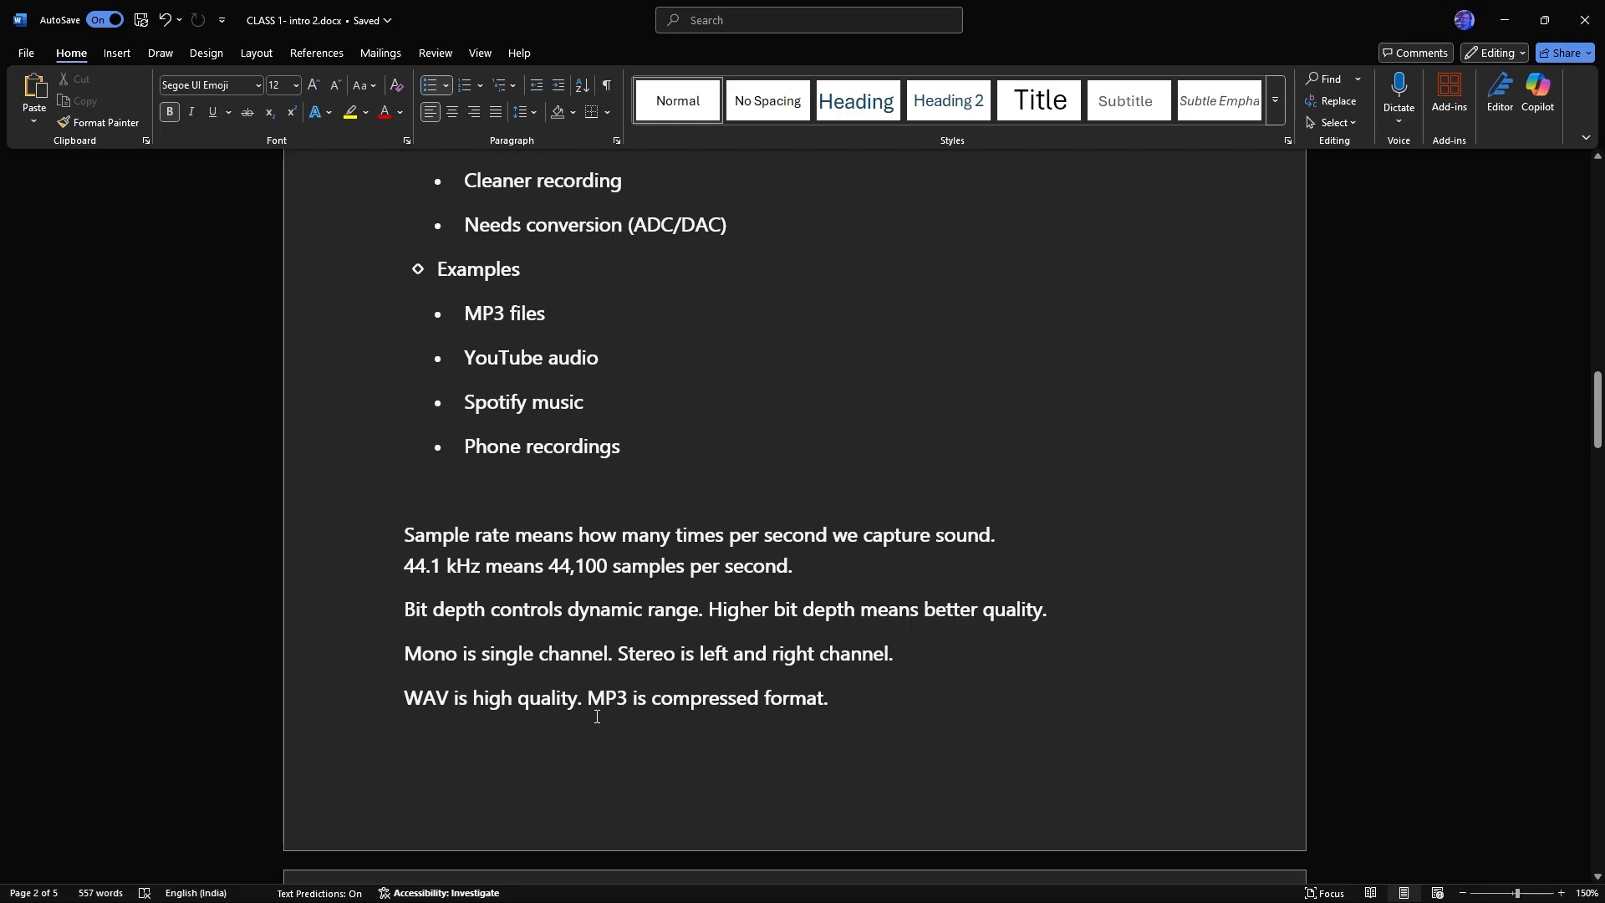
{"action": "scroll", "coordinate": [750, 593], "scroll_direction": "down", "scroll_amount": 5}
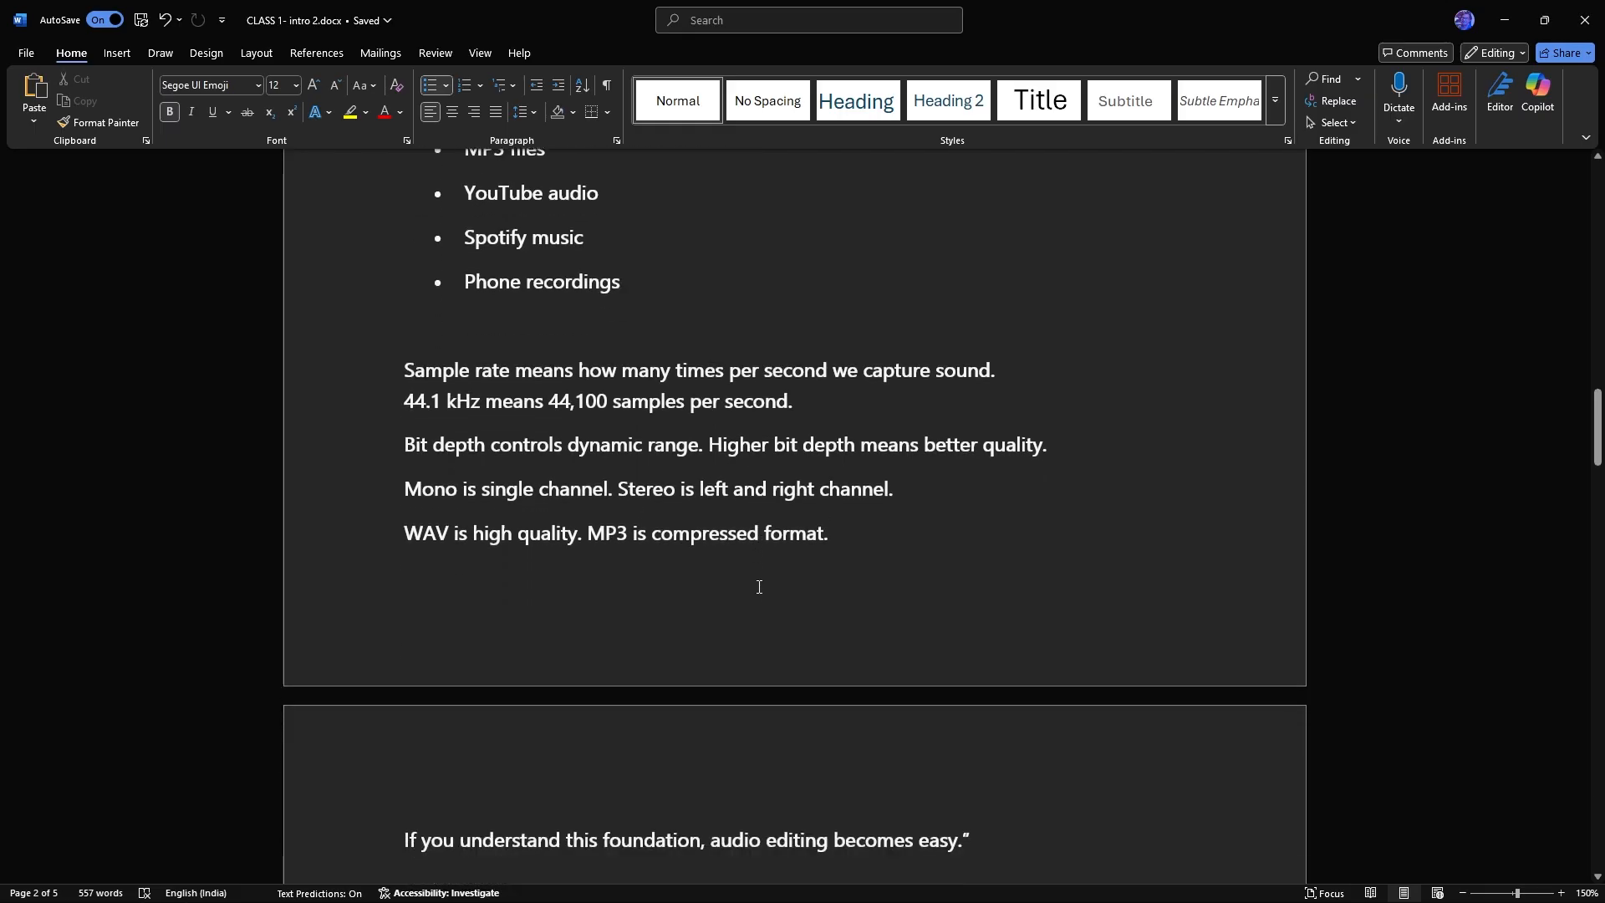
{"action": "scroll", "coordinate": [762, 579], "scroll_direction": "down", "scroll_amount": 3}
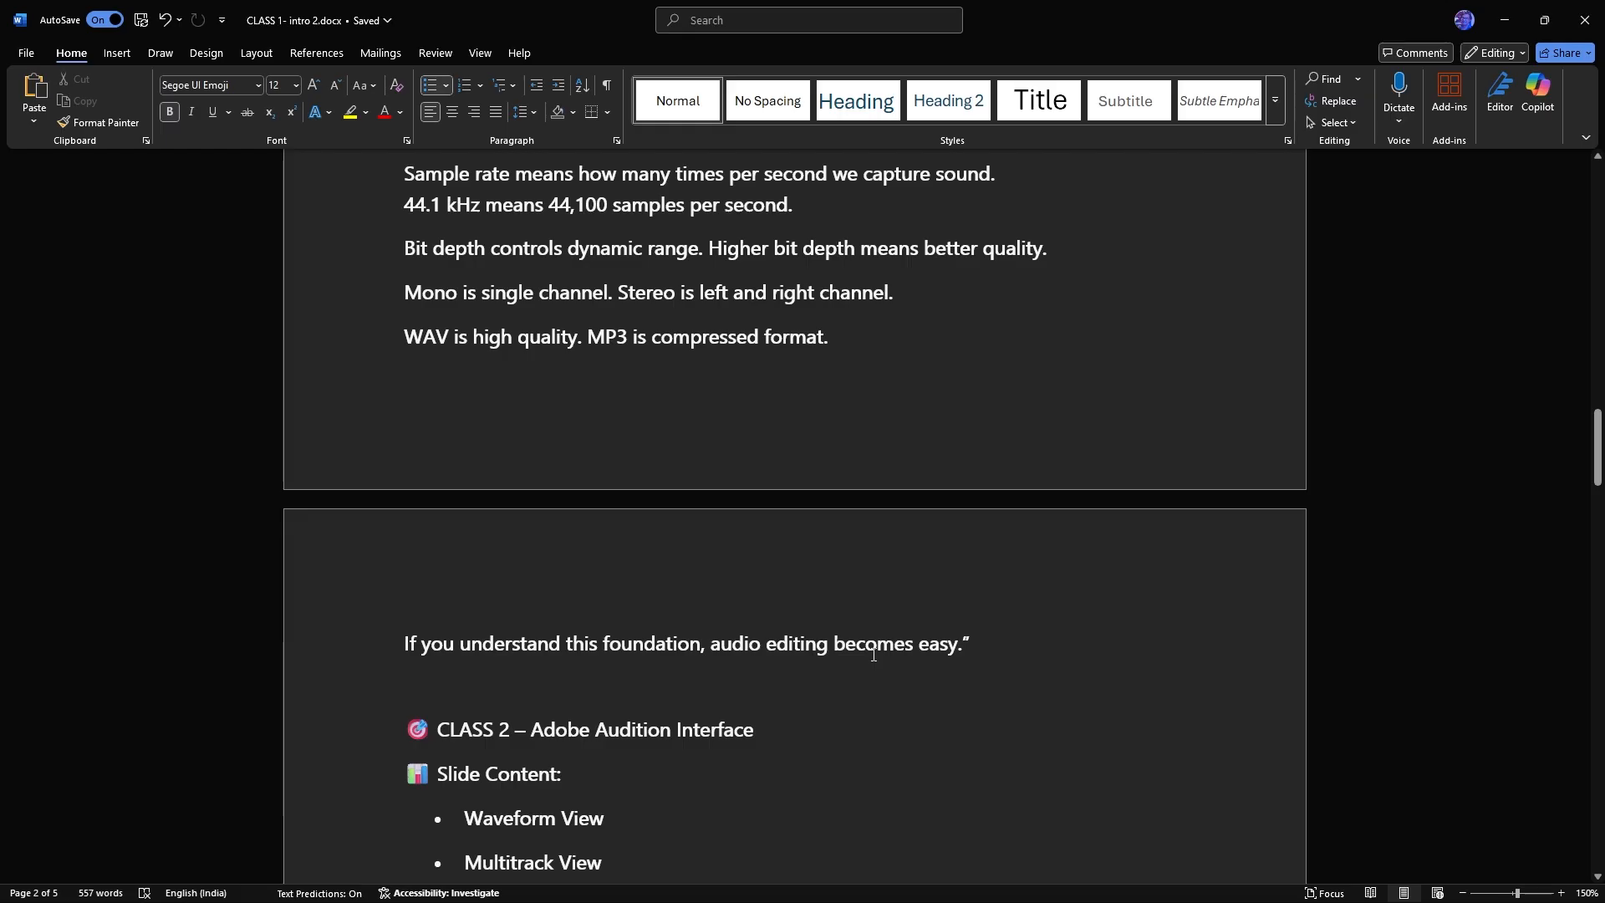
Read the CLASS 2 – Adobe Audition Interface section, including its slide content list and the notes on the two main modes
{"action": "scroll", "coordinate": [873, 658], "scroll_direction": "down", "scroll_amount": 1}
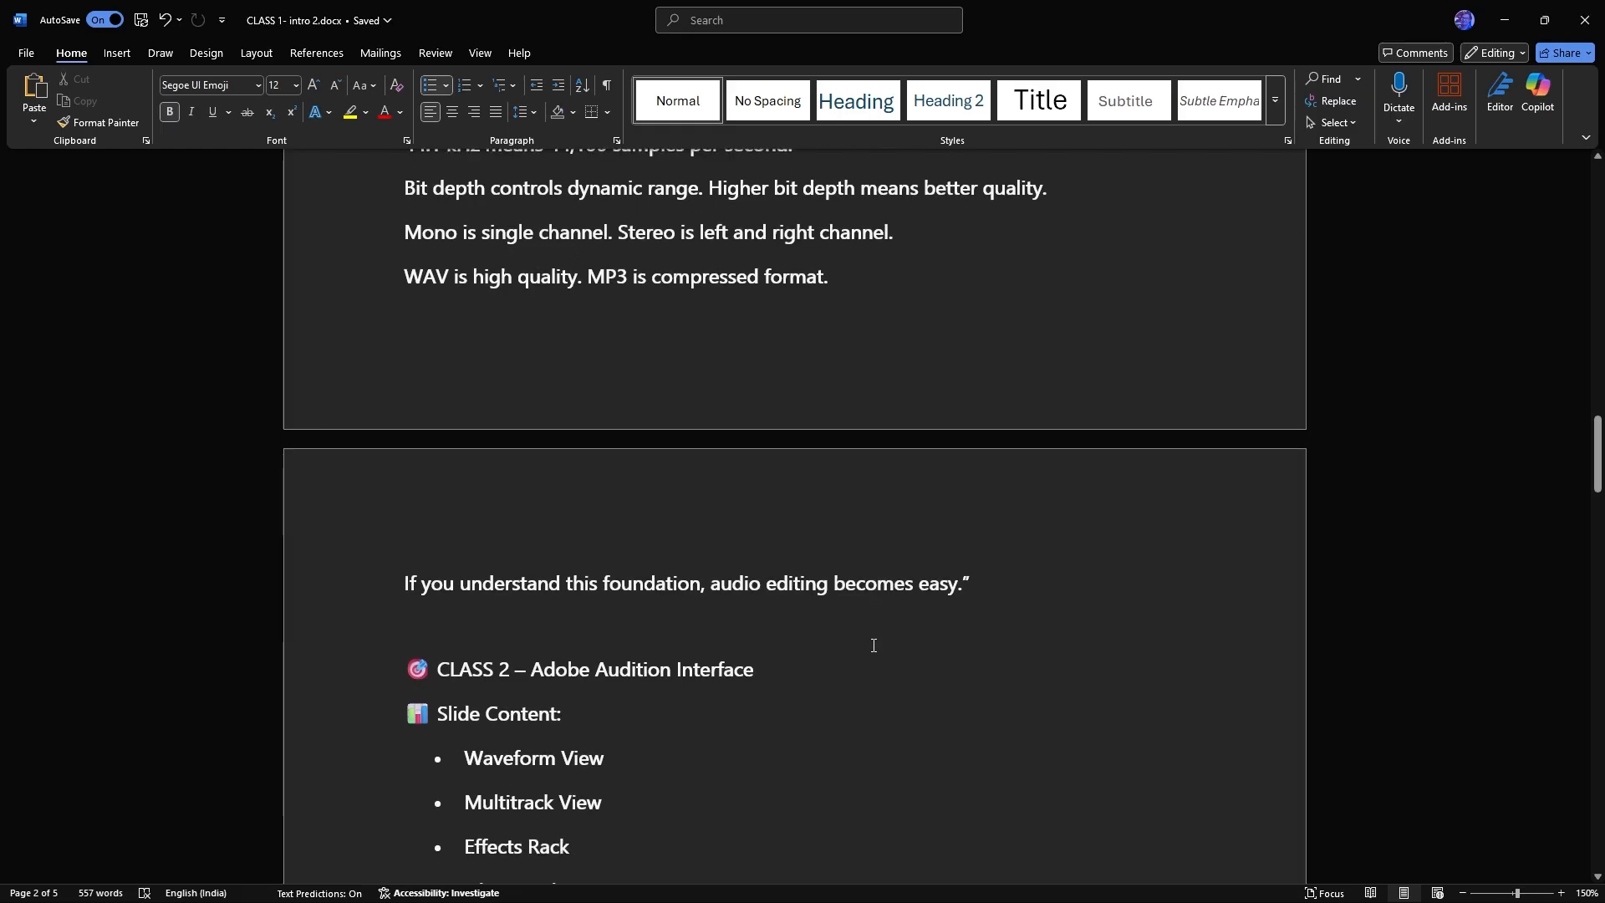
{"action": "scroll", "coordinate": [874, 645], "scroll_direction": "down", "scroll_amount": 3}
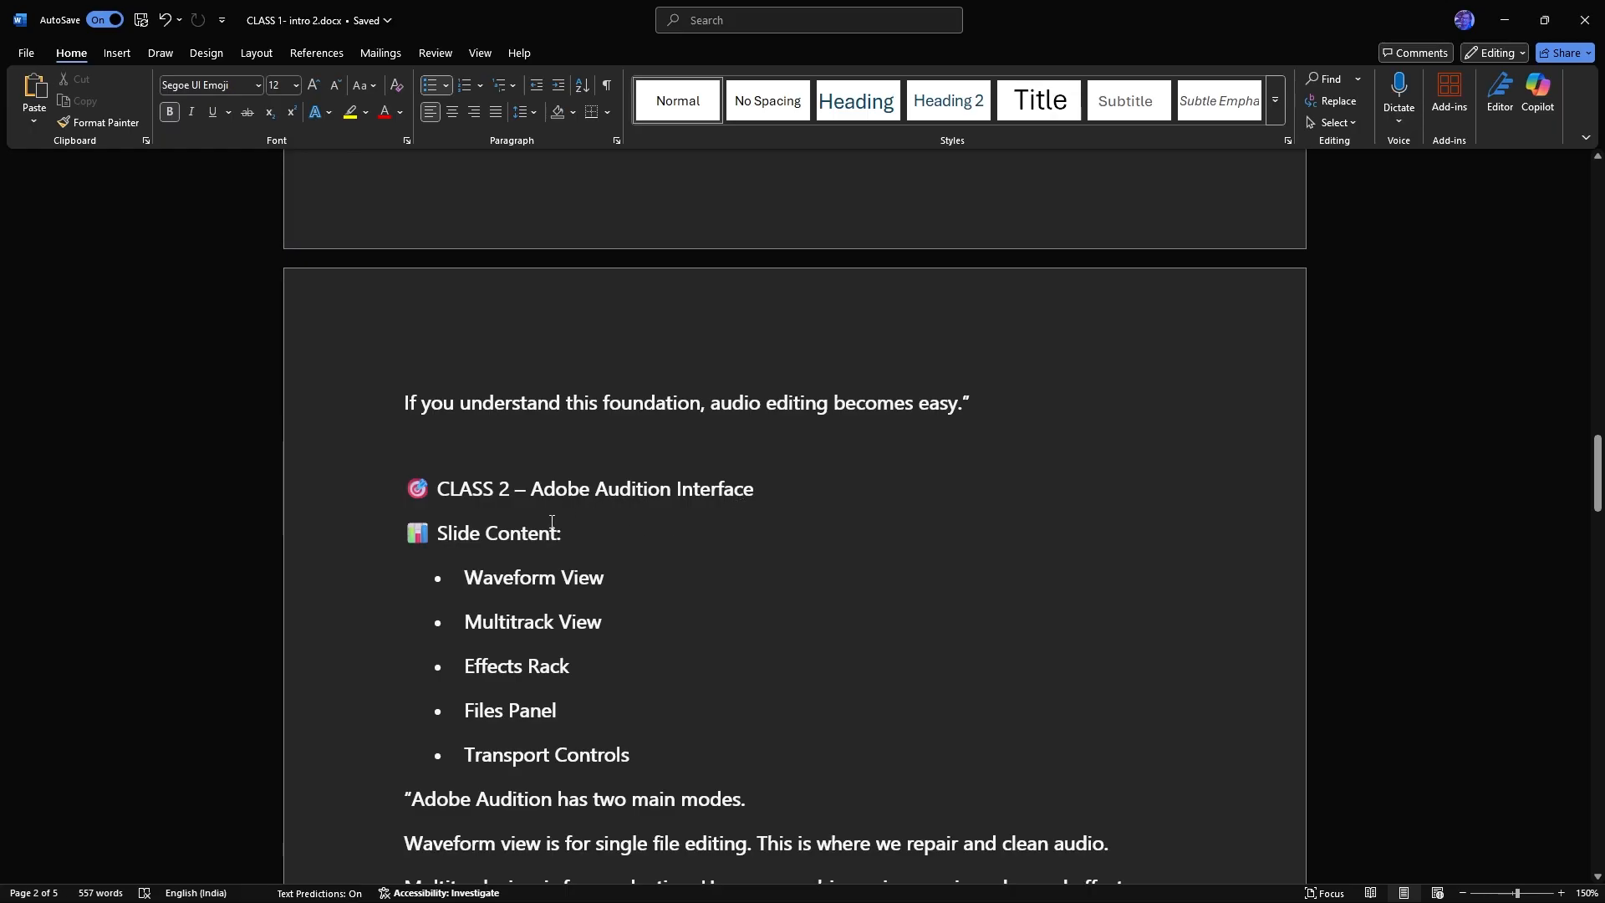
{"action": "scroll", "coordinate": [552, 522], "scroll_direction": "down", "scroll_amount": 3}
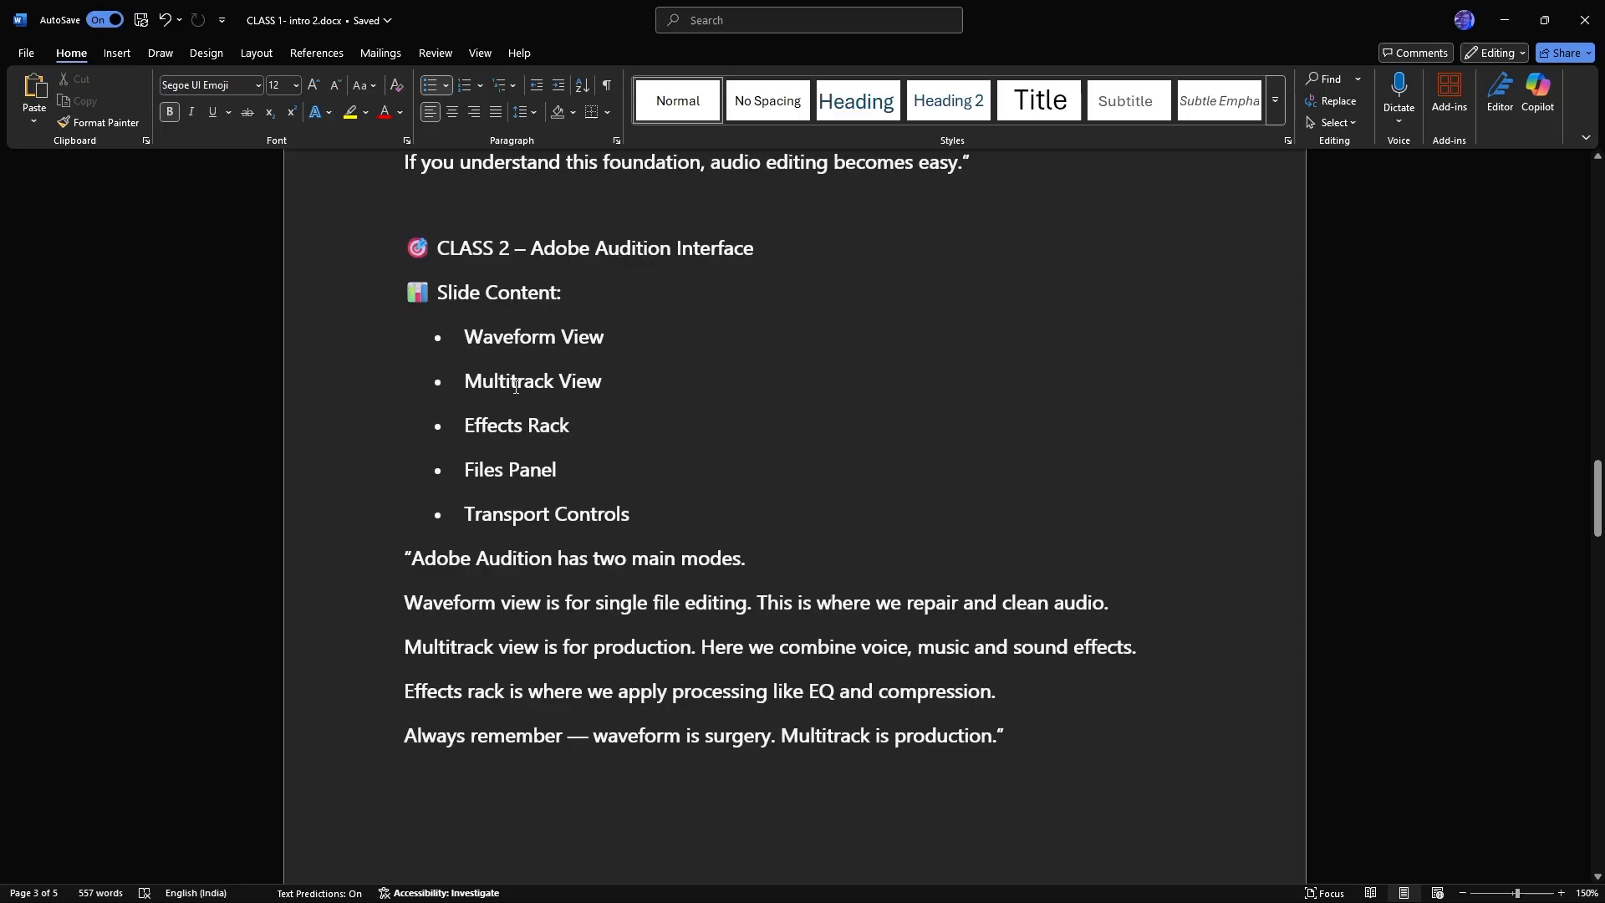
{"action": "scroll", "coordinate": [516, 387], "scroll_direction": "down", "scroll_amount": 1}
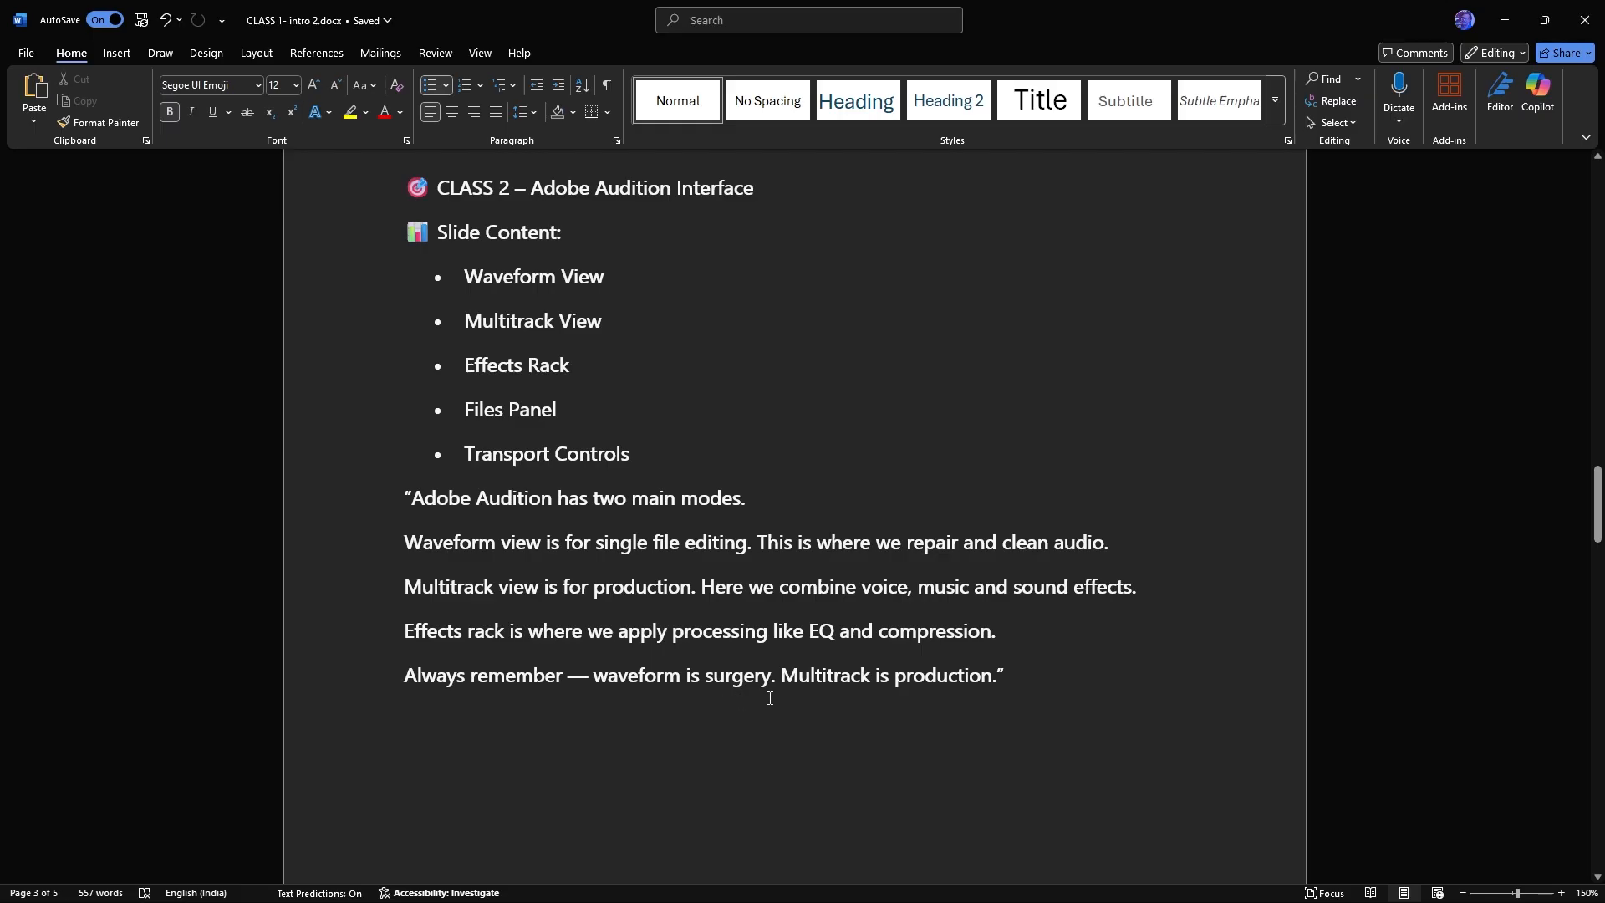
{"action": "scroll", "coordinate": [865, 689], "scroll_direction": "down", "scroll_amount": 5}
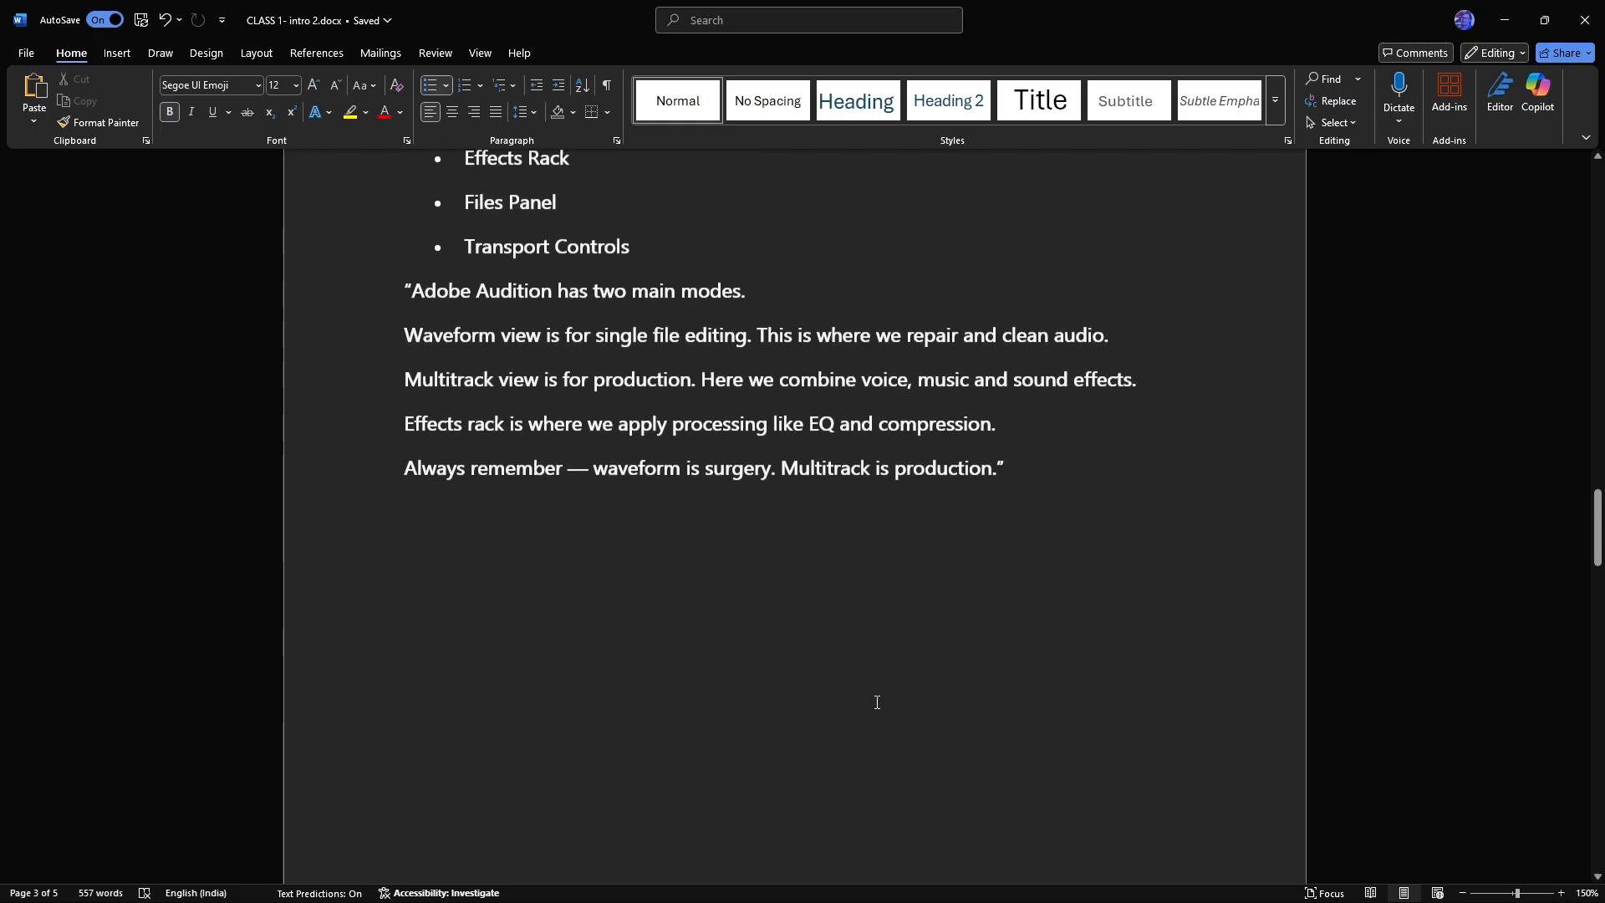
{"action": "scroll", "coordinate": [869, 676], "scroll_direction": "up", "scroll_amount": 9}
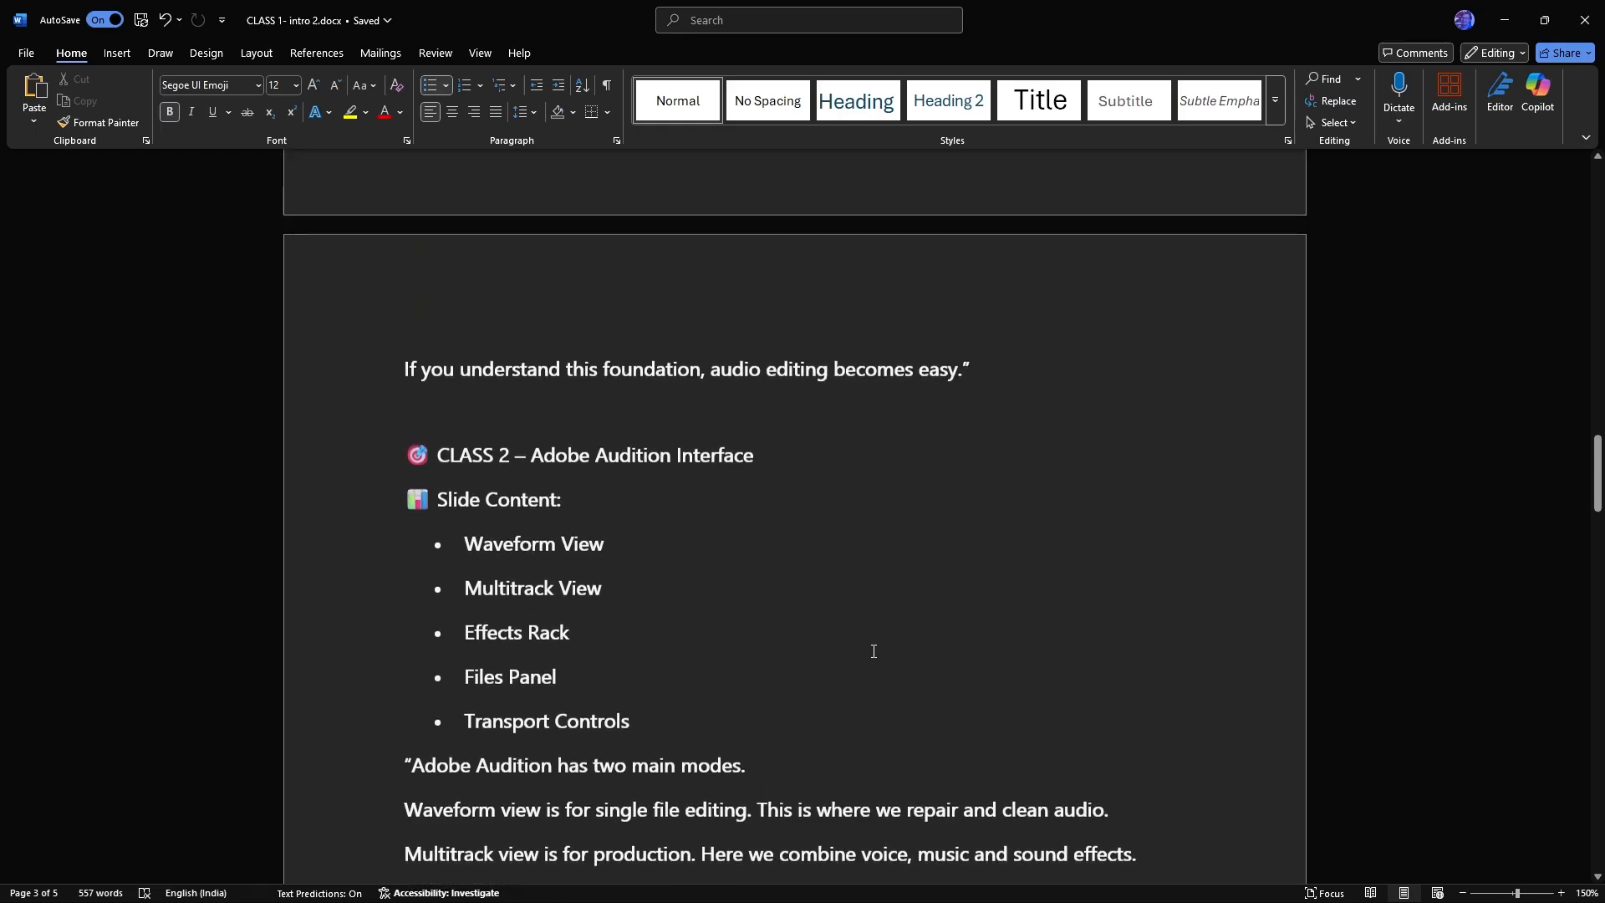
{"action": "scroll", "coordinate": [874, 656], "scroll_direction": "down", "scroll_amount": 2}
Switch to Adobe Audition and make the empty Editor panel active
{"action": "mouse_move", "coordinate": [1246, 898]}
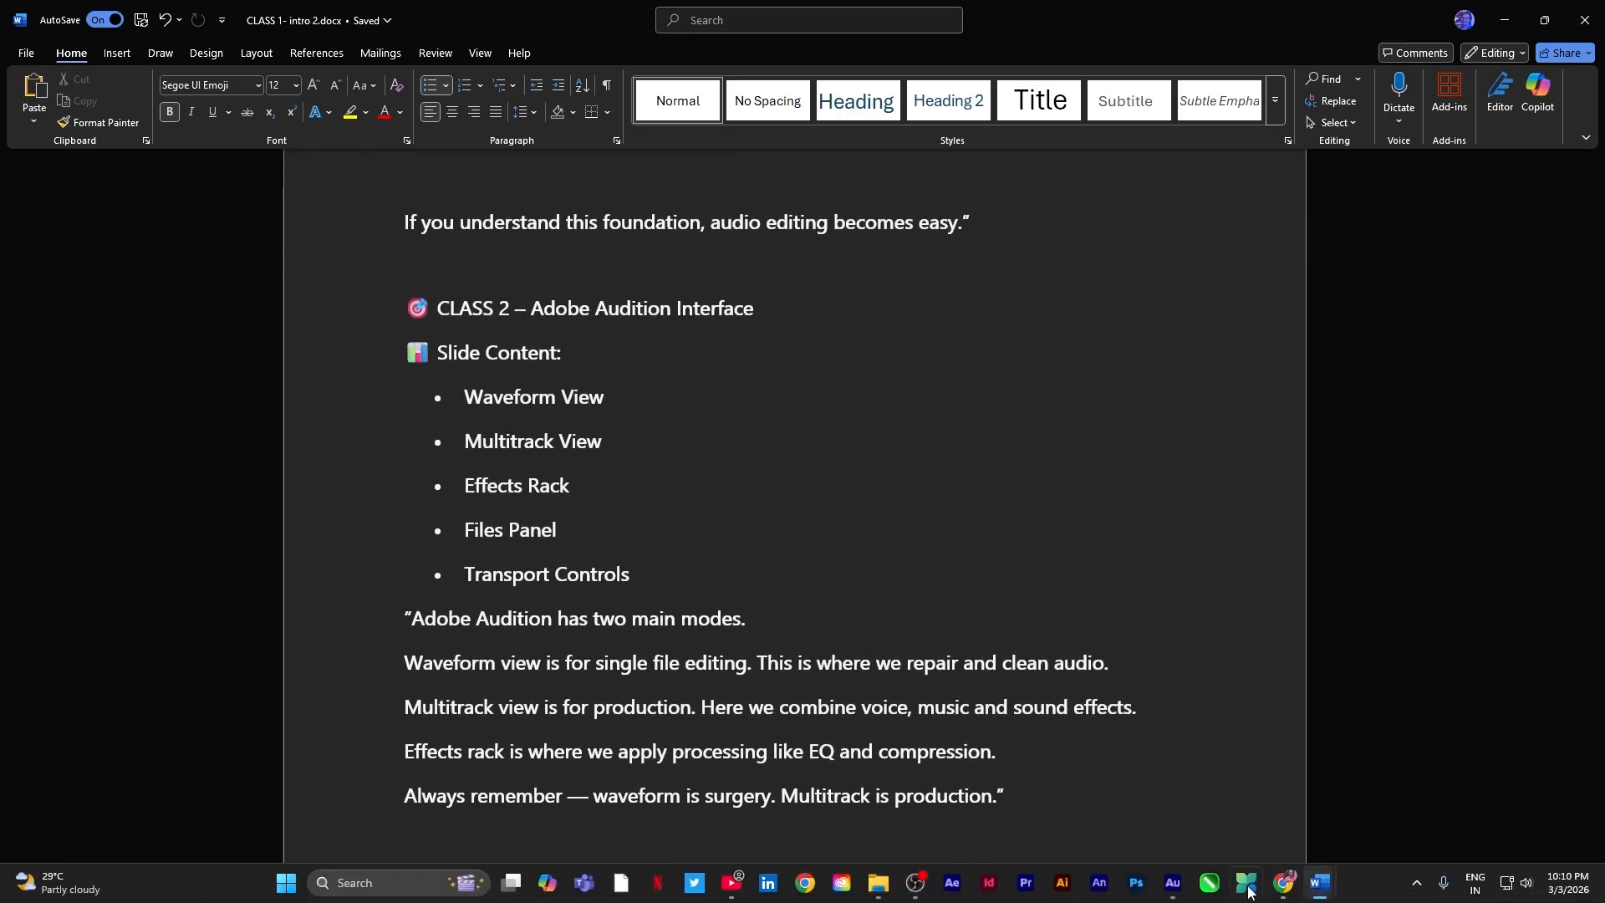
{"action": "left_click", "coordinate": [1175, 889]}
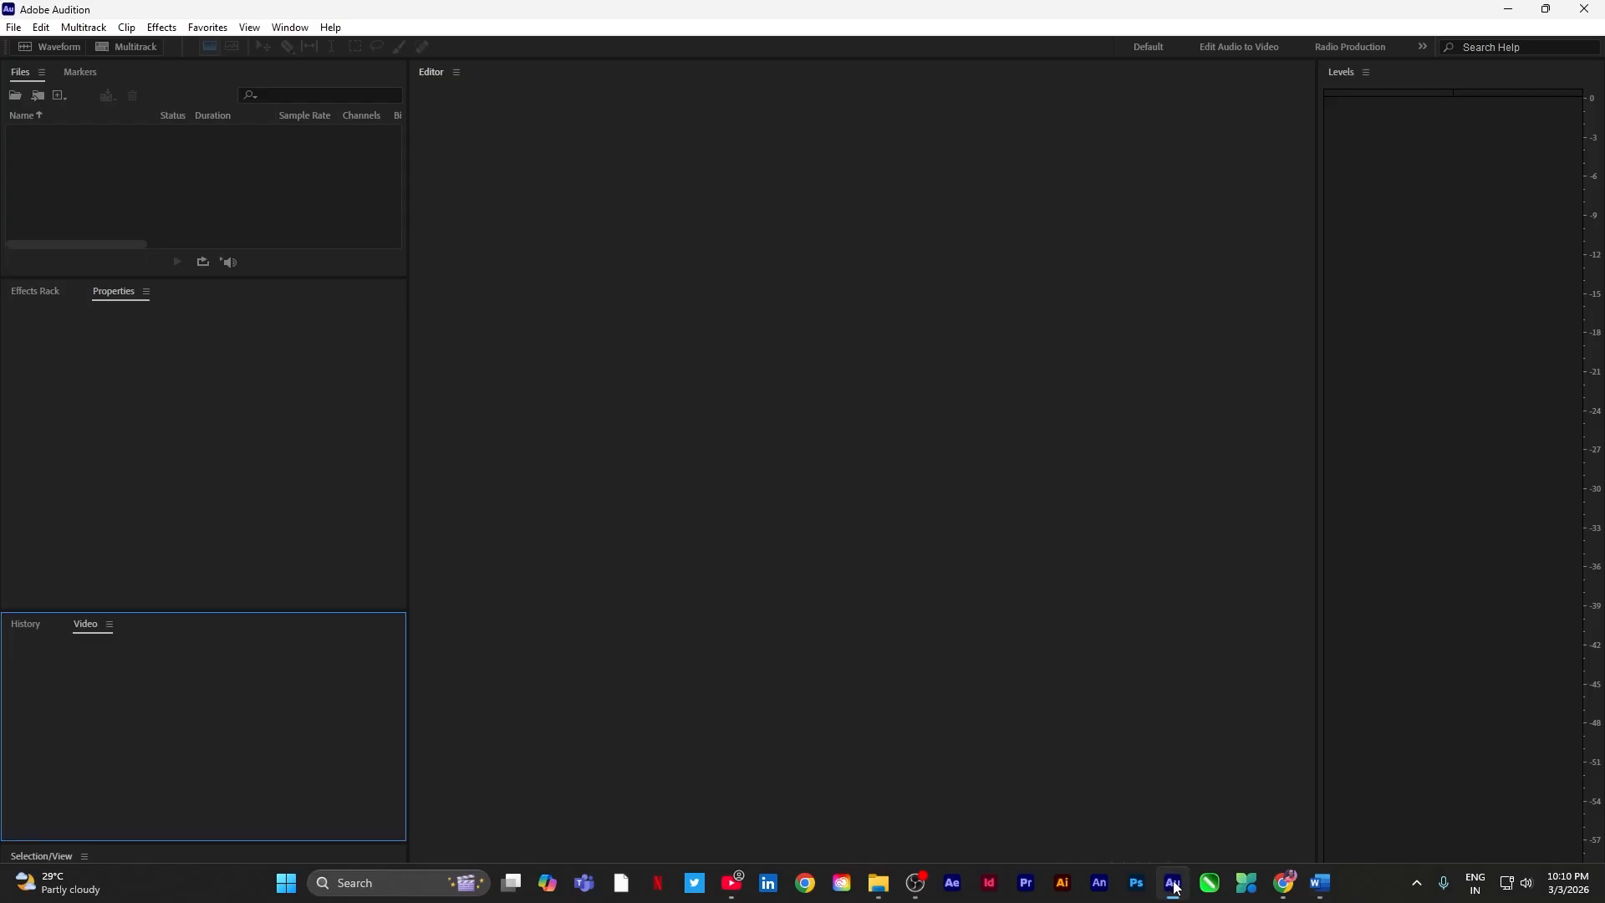
{"action": "left_click", "coordinate": [669, 360]}
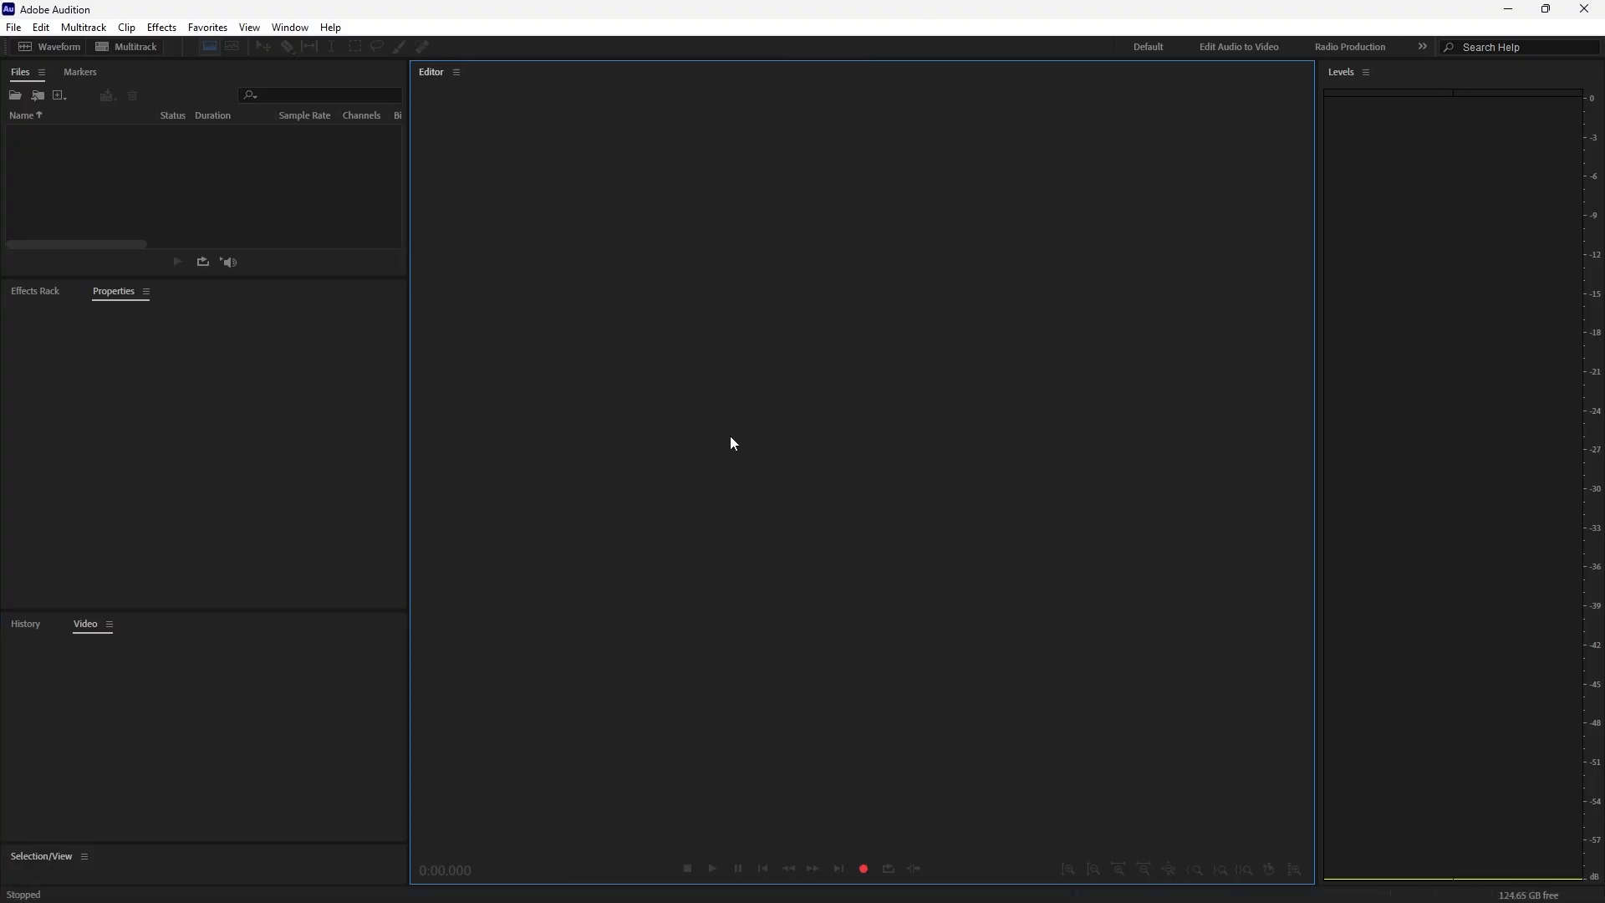
Look through the Levels, Files, Markers, Effects Rack, Properties, History and Video panels one after another
{"action": "left_click", "coordinate": [1385, 269]}
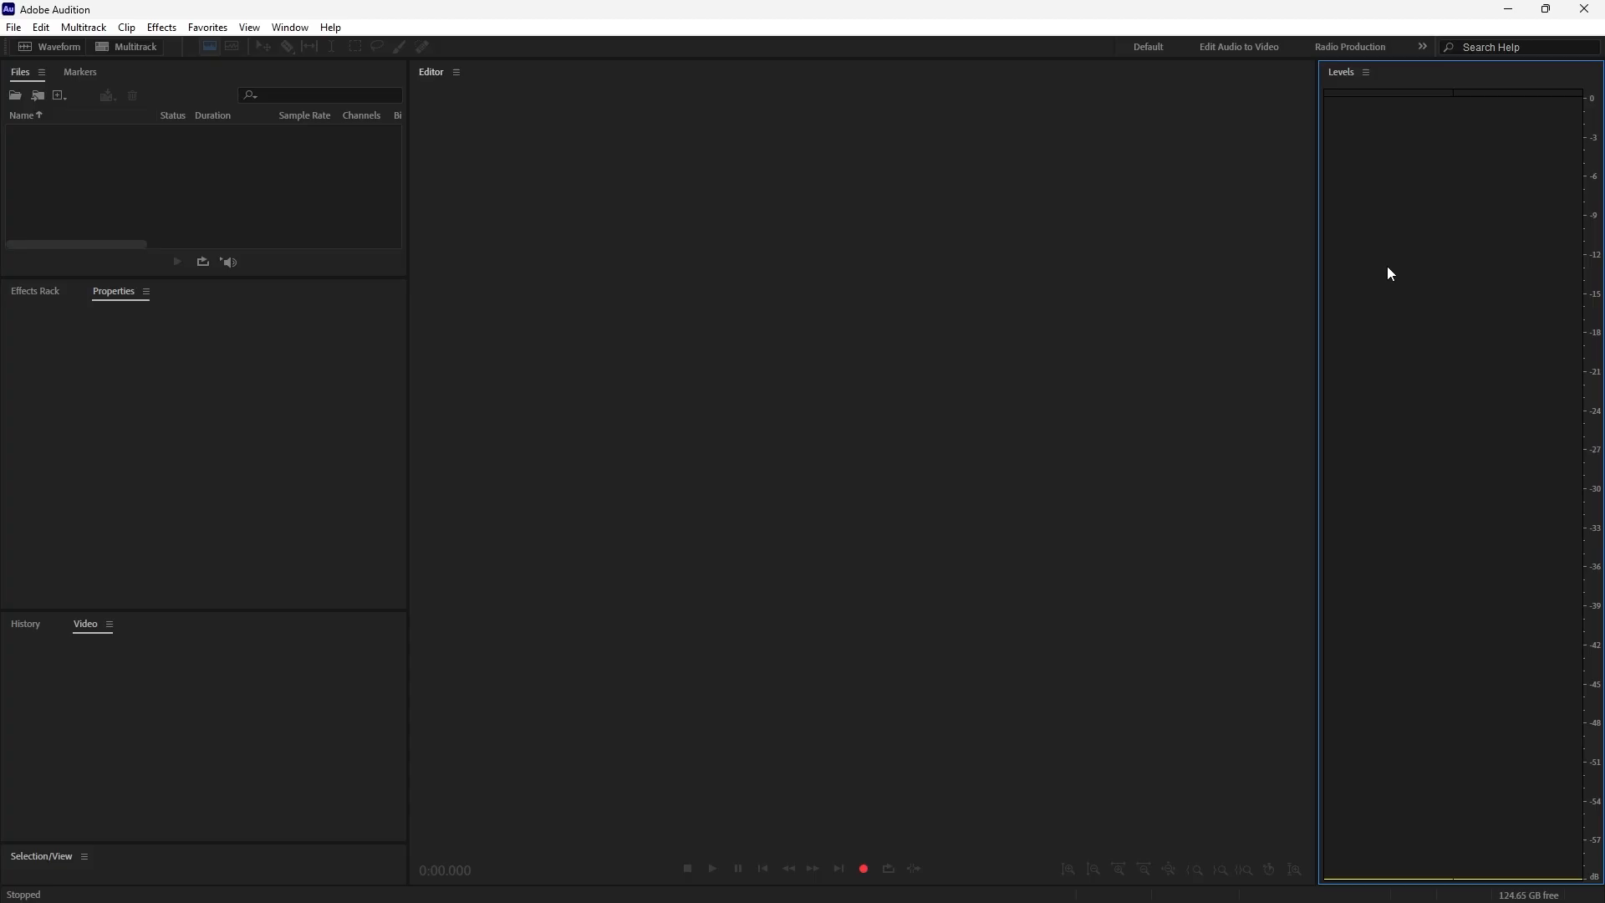
{"action": "left_click", "coordinate": [214, 440]}
{"action": "left_click", "coordinate": [247, 184]}
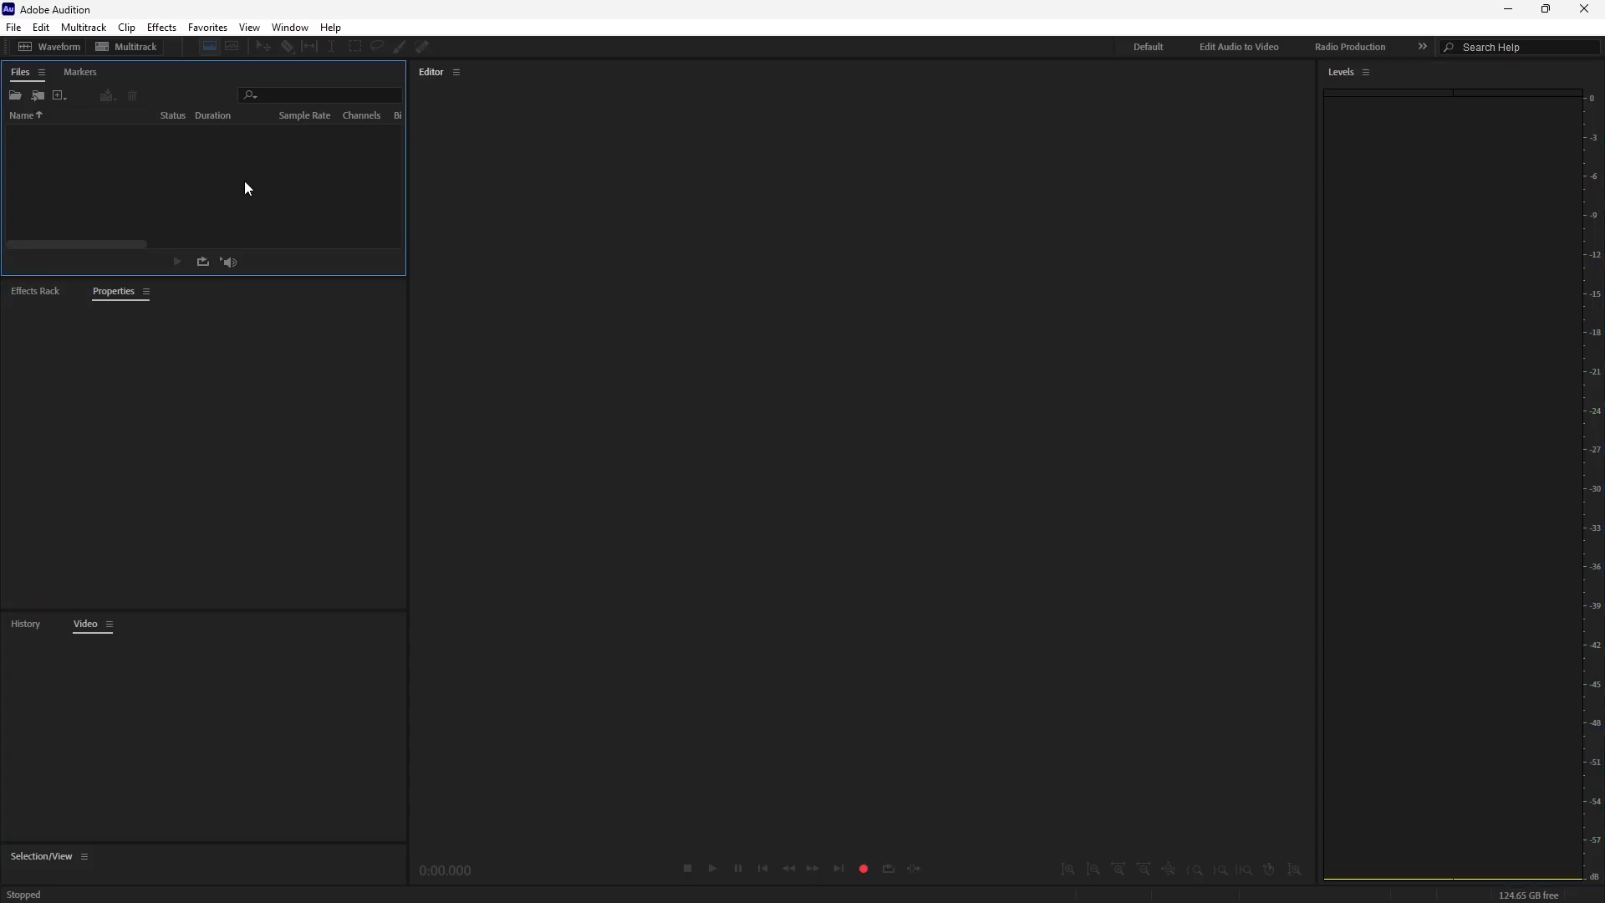
{"action": "left_click", "coordinate": [84, 75]}
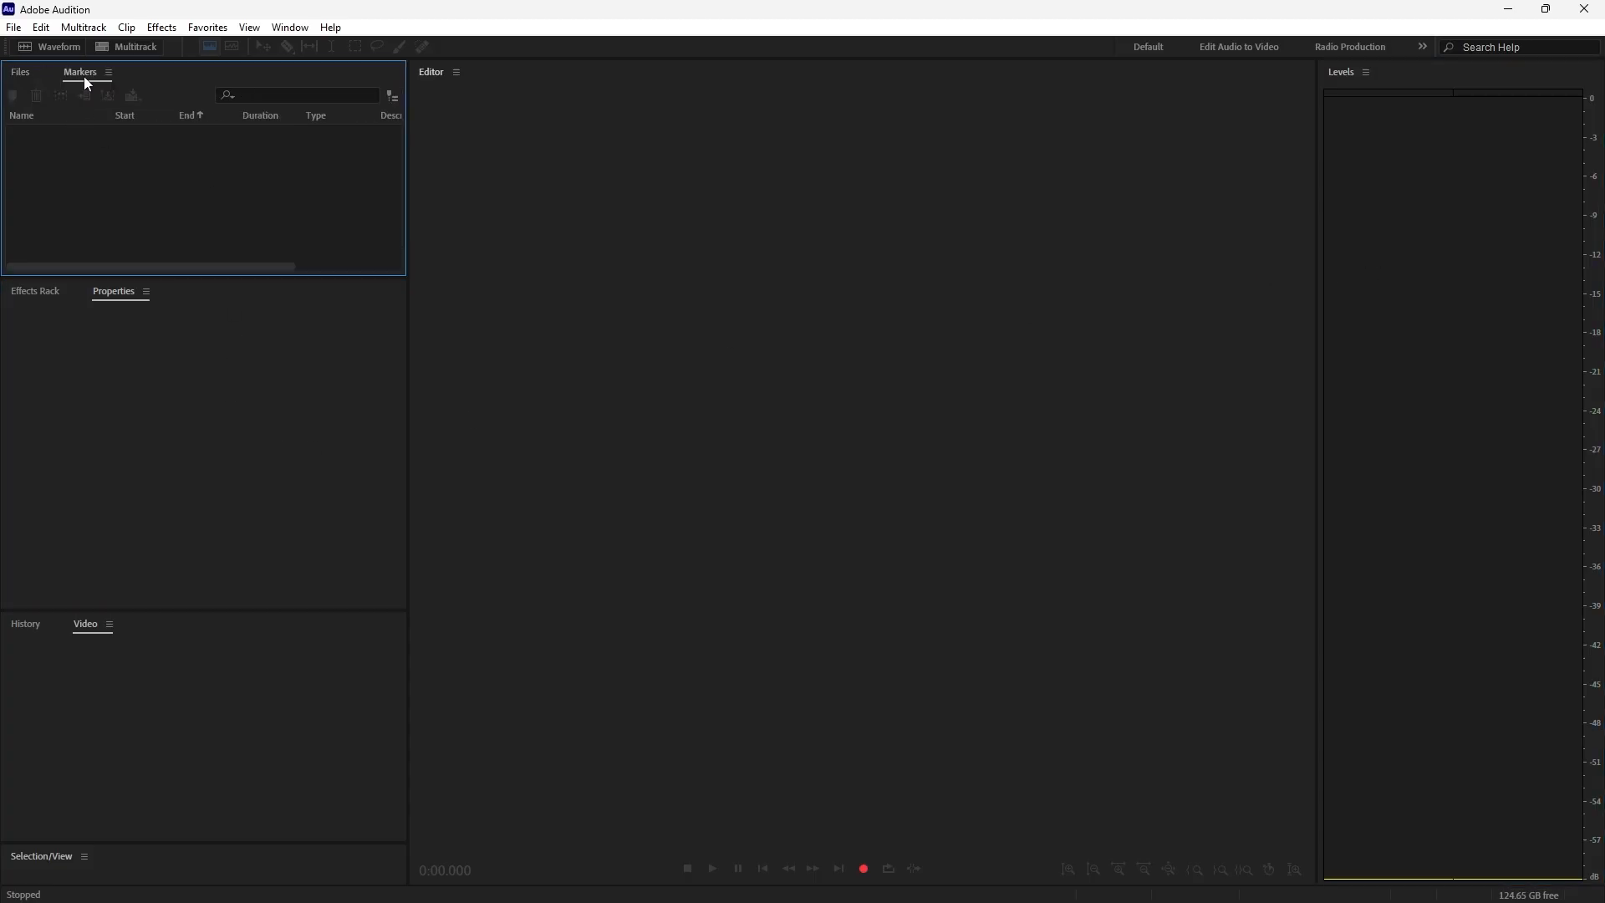
{"action": "left_click", "coordinate": [19, 72]}
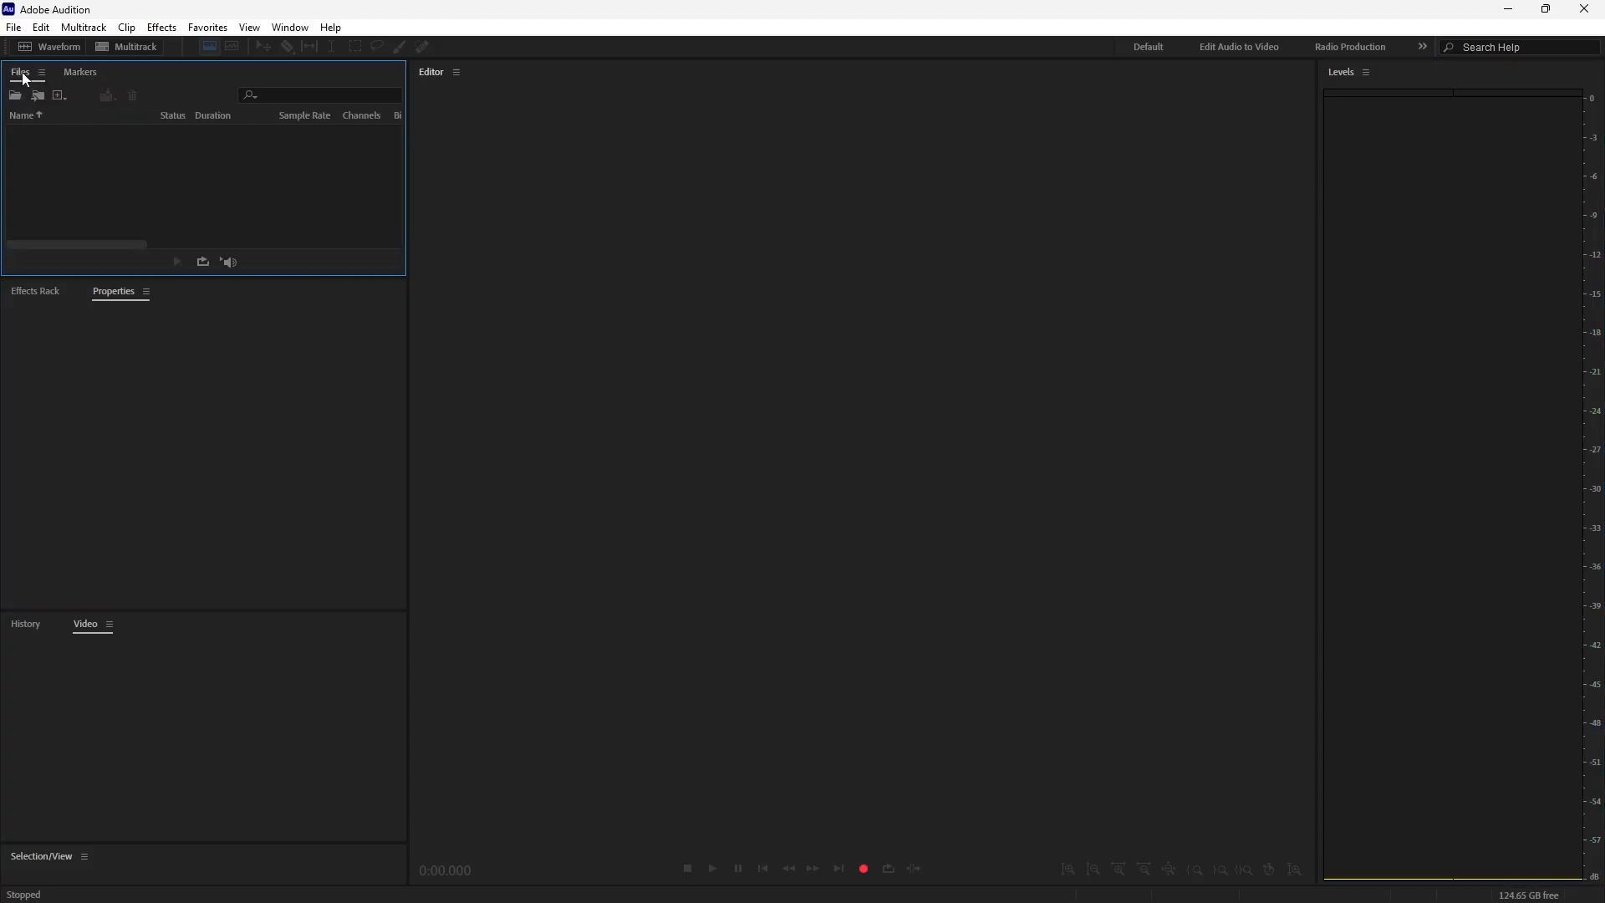
{"action": "left_click", "coordinate": [38, 297]}
{"action": "left_click", "coordinate": [111, 292]}
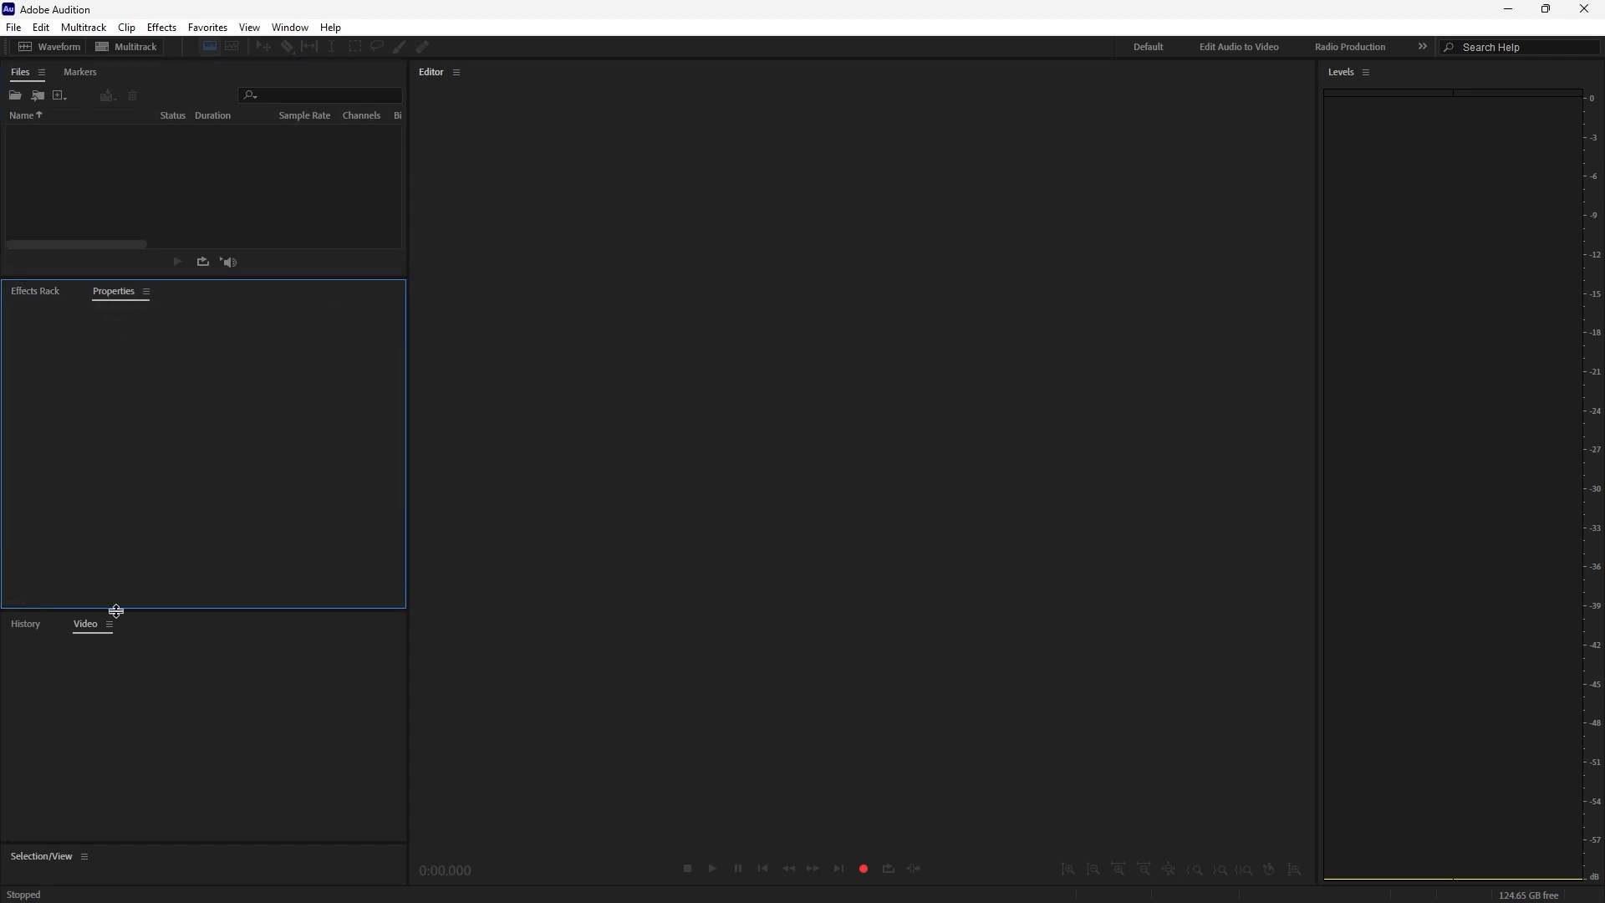
{"action": "left_click", "coordinate": [32, 628]}
{"action": "left_click", "coordinate": [87, 627]}
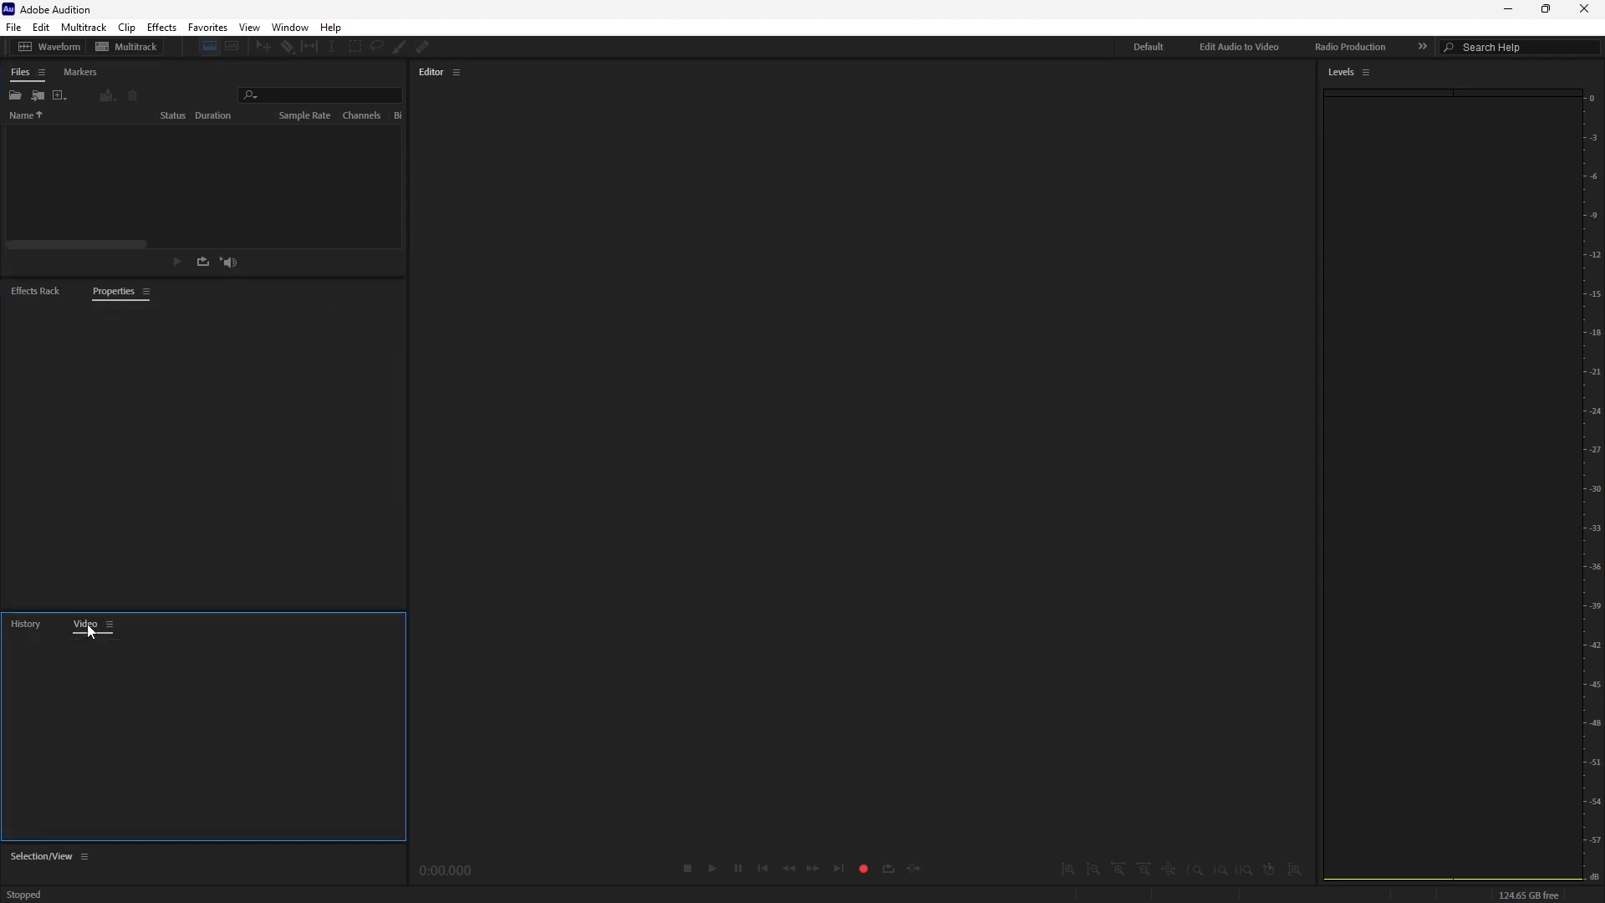
Review the new audio file settings without creating a file, and view the list of additional workspaces without switching
{"action": "left_click", "coordinate": [67, 48]}
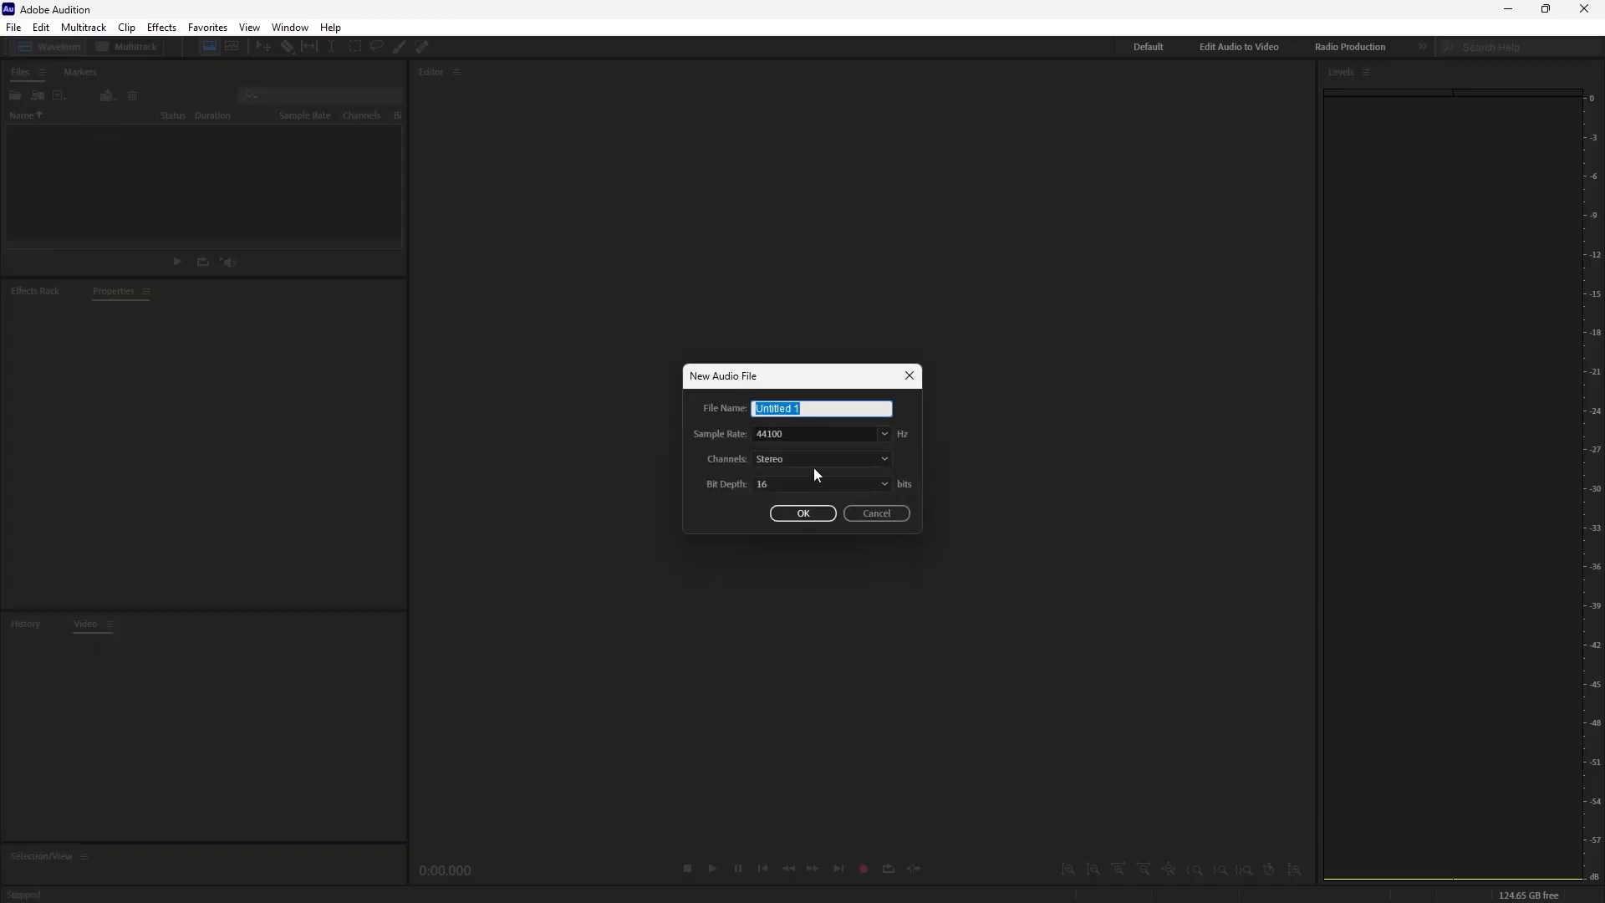
{"action": "left_click", "coordinate": [889, 514]}
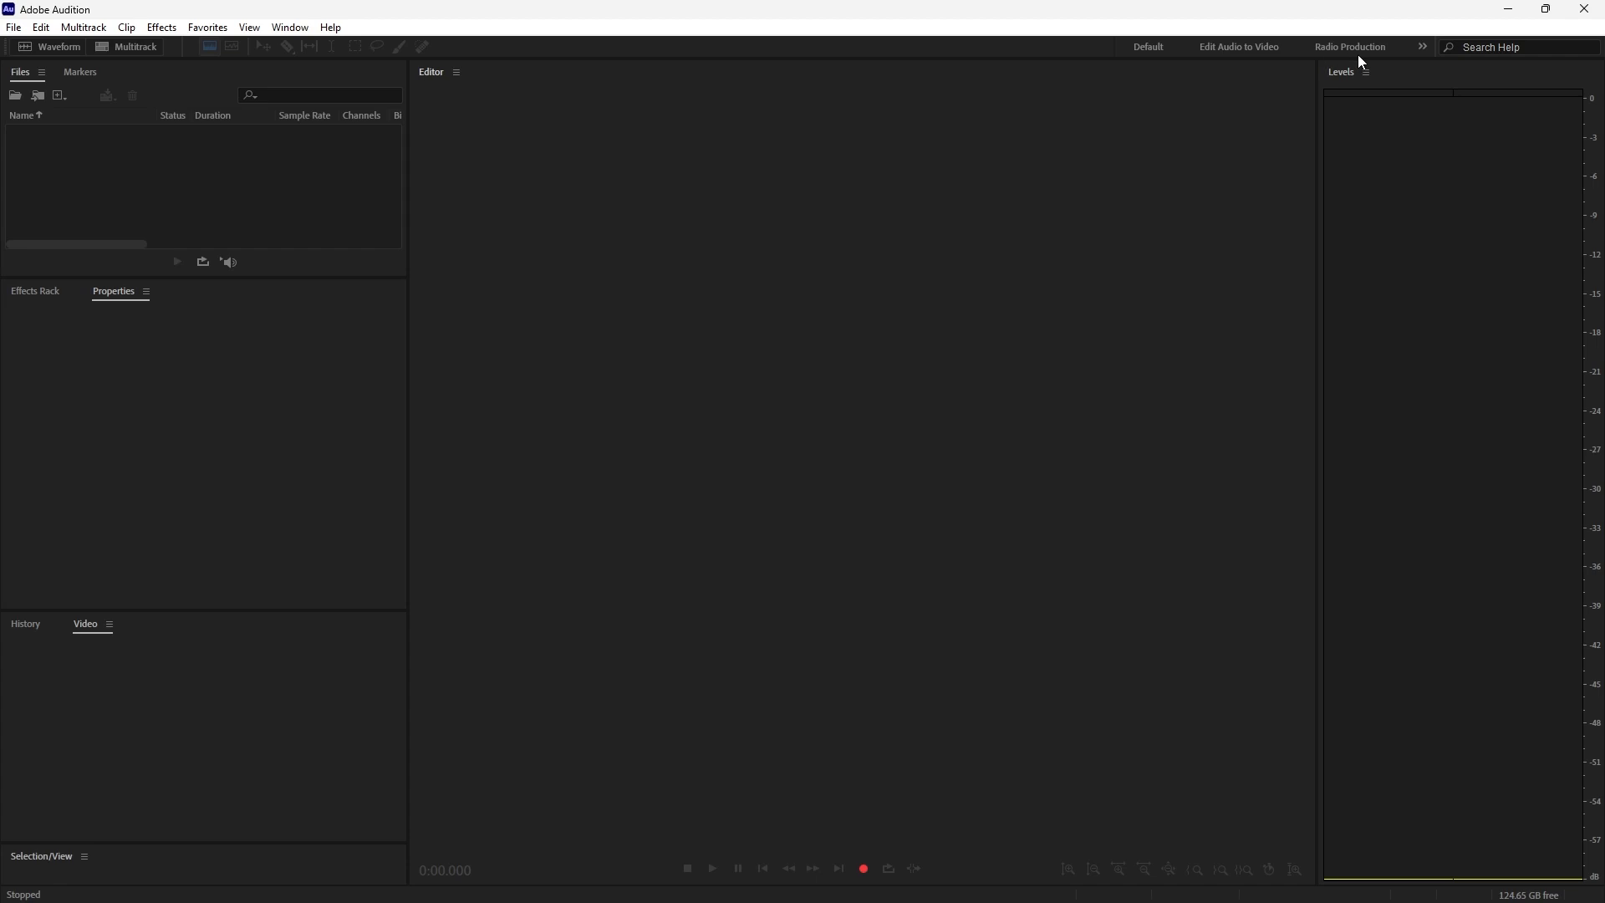
{"action": "left_click", "coordinate": [1423, 48]}
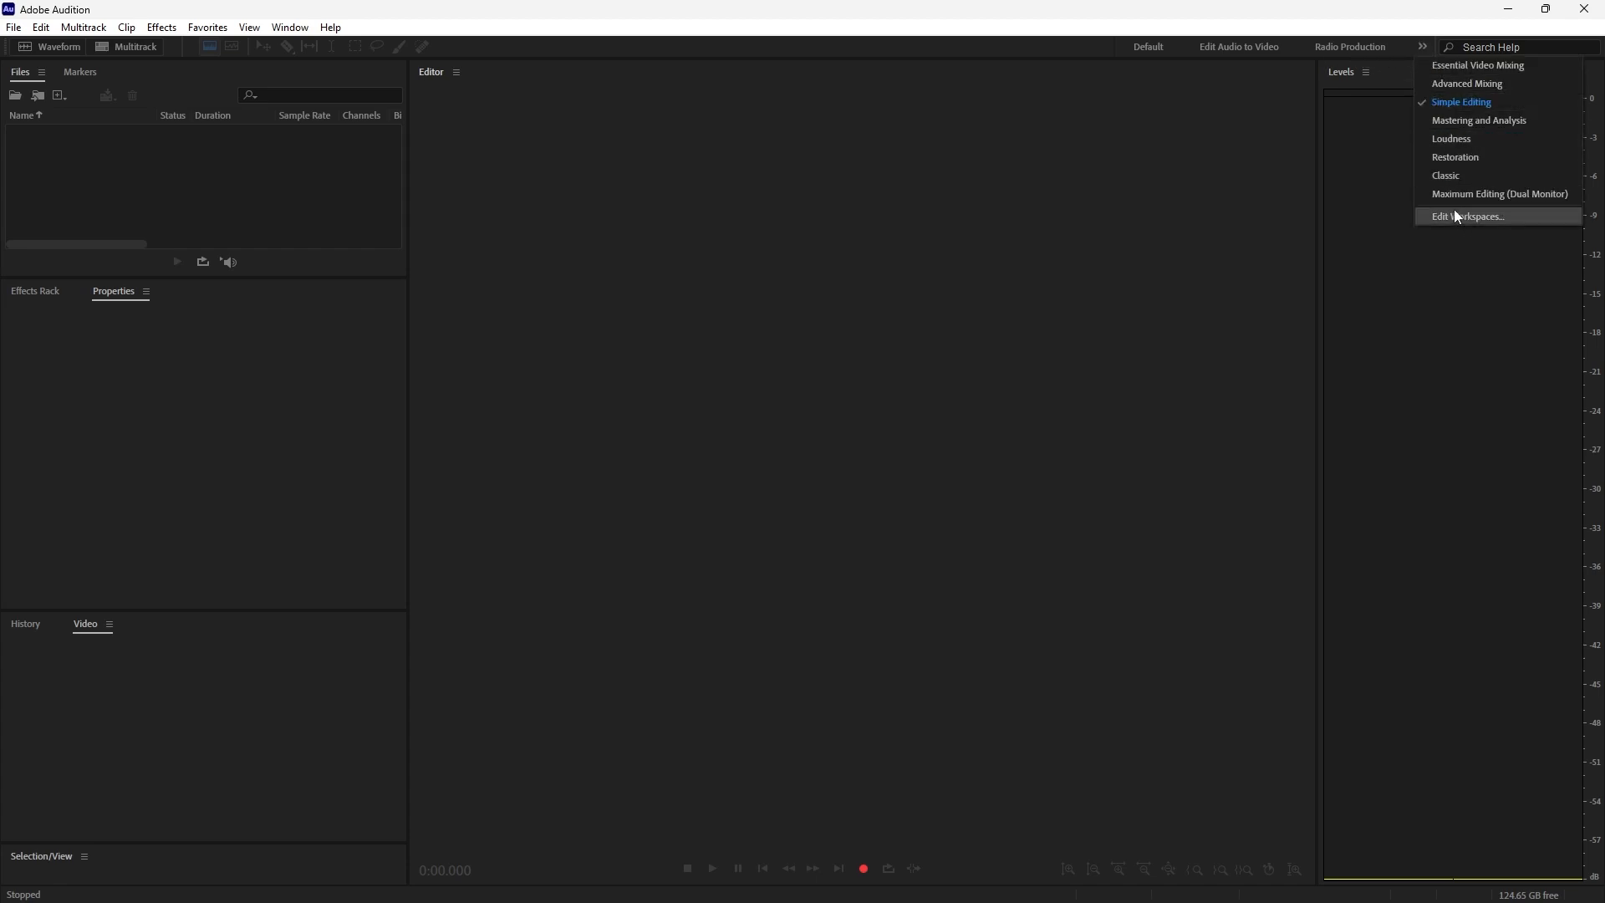
{"action": "left_click", "coordinate": [1415, 305]}
{"action": "left_click", "coordinate": [1014, 319]}
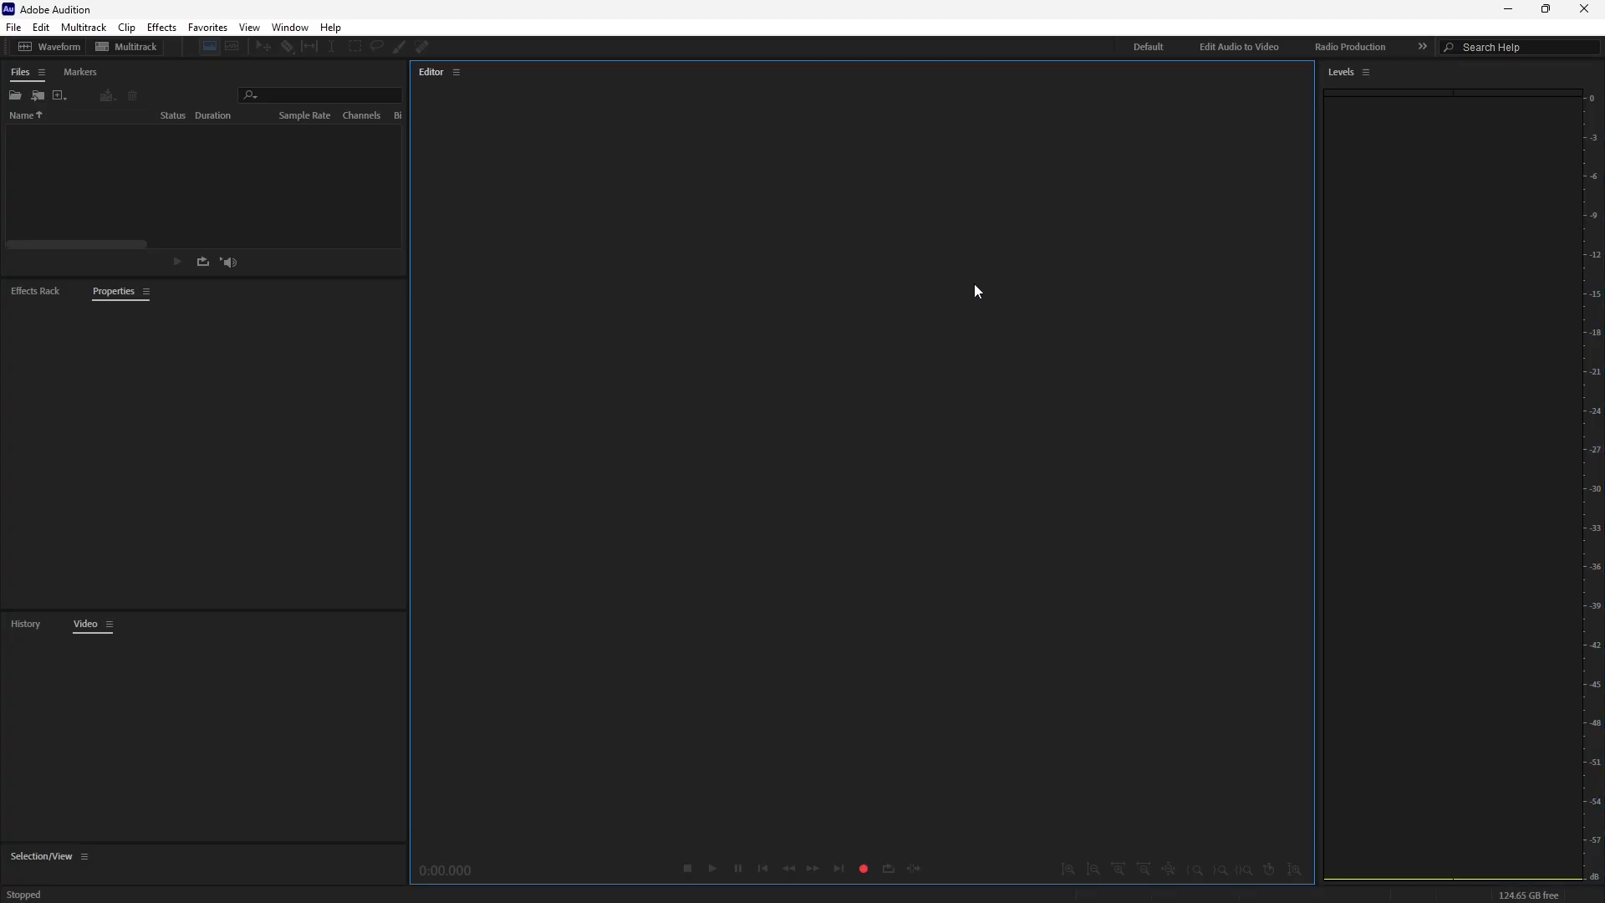
Open the Firefly 8 second cinematic animated scene MP4 from the Desktop in the waveform editor
{"action": "left_click", "coordinate": [83, 188]}
{"action": "left_click", "coordinate": [164, 442]}
{"action": "left_click", "coordinate": [126, 188]}
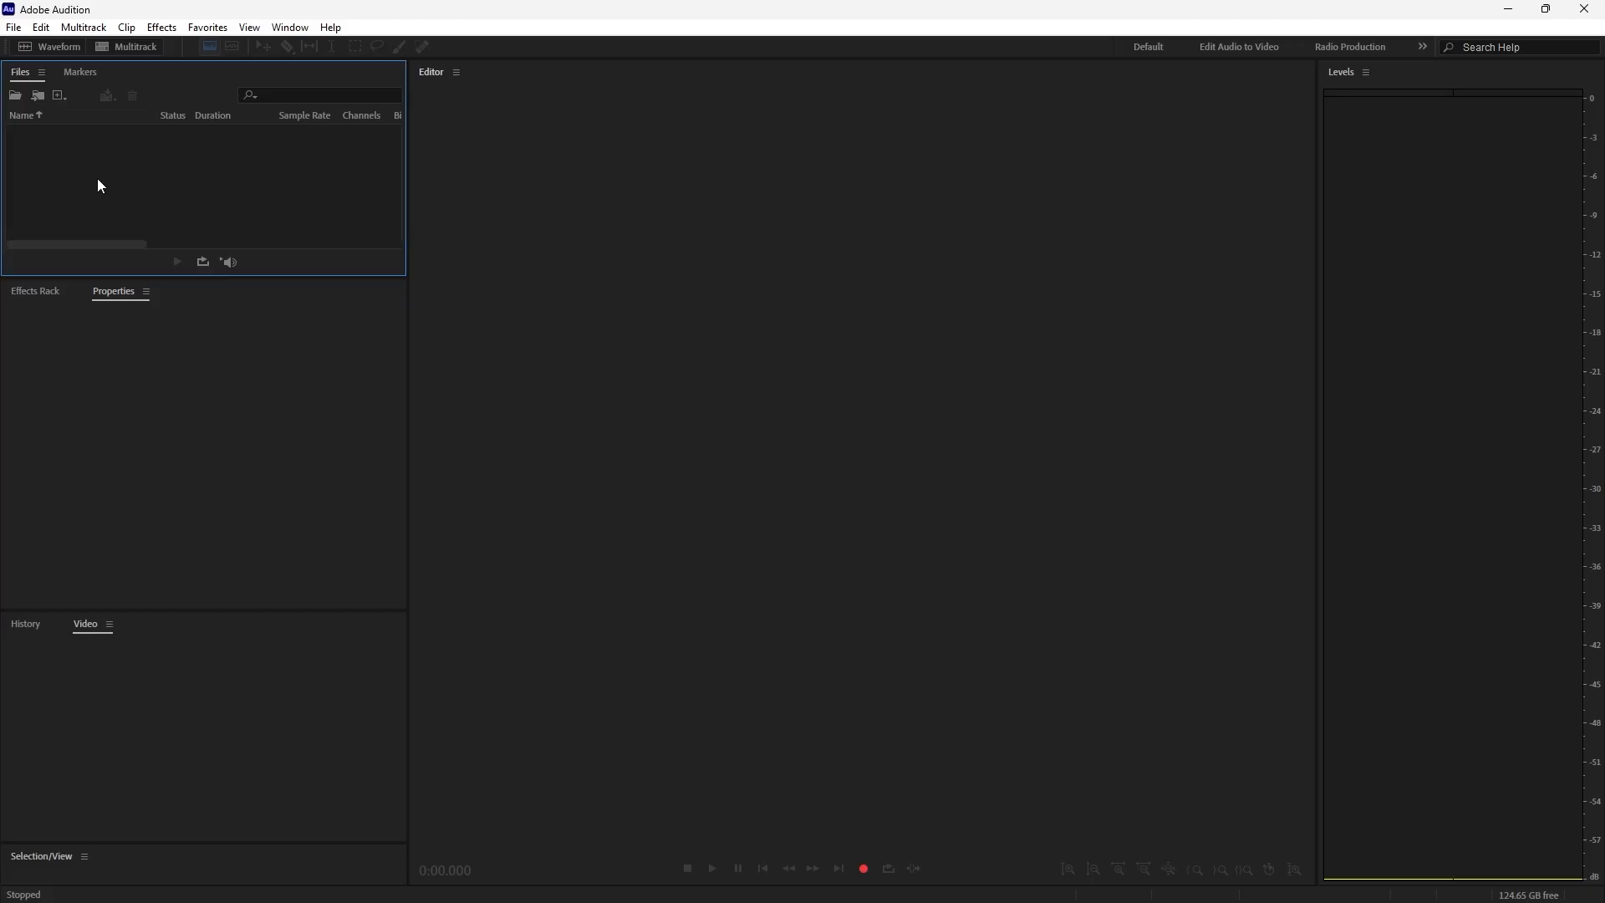
{"action": "double_click", "coordinate": [97, 178]}
{"action": "scroll", "coordinate": [318, 239], "scroll_direction": "down", "scroll_amount": 5}
{"action": "scroll", "coordinate": [330, 239], "scroll_direction": "down", "scroll_amount": 5}
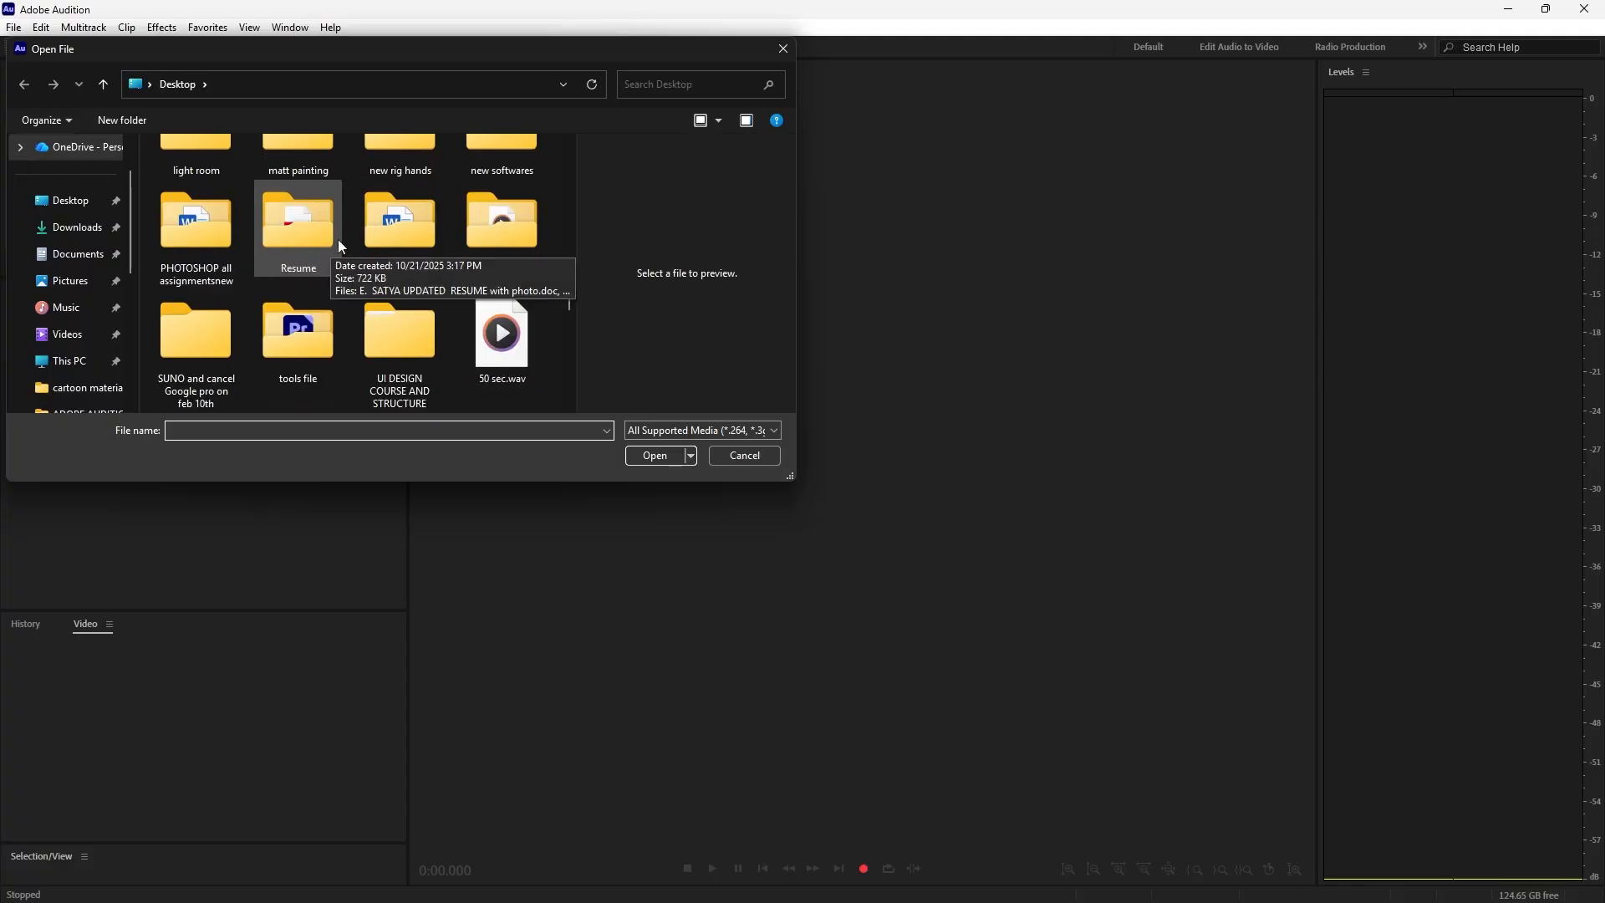
{"action": "scroll", "coordinate": [154, 269], "scroll_direction": "up", "scroll_amount": 2}
{"action": "left_click", "coordinate": [78, 209]}
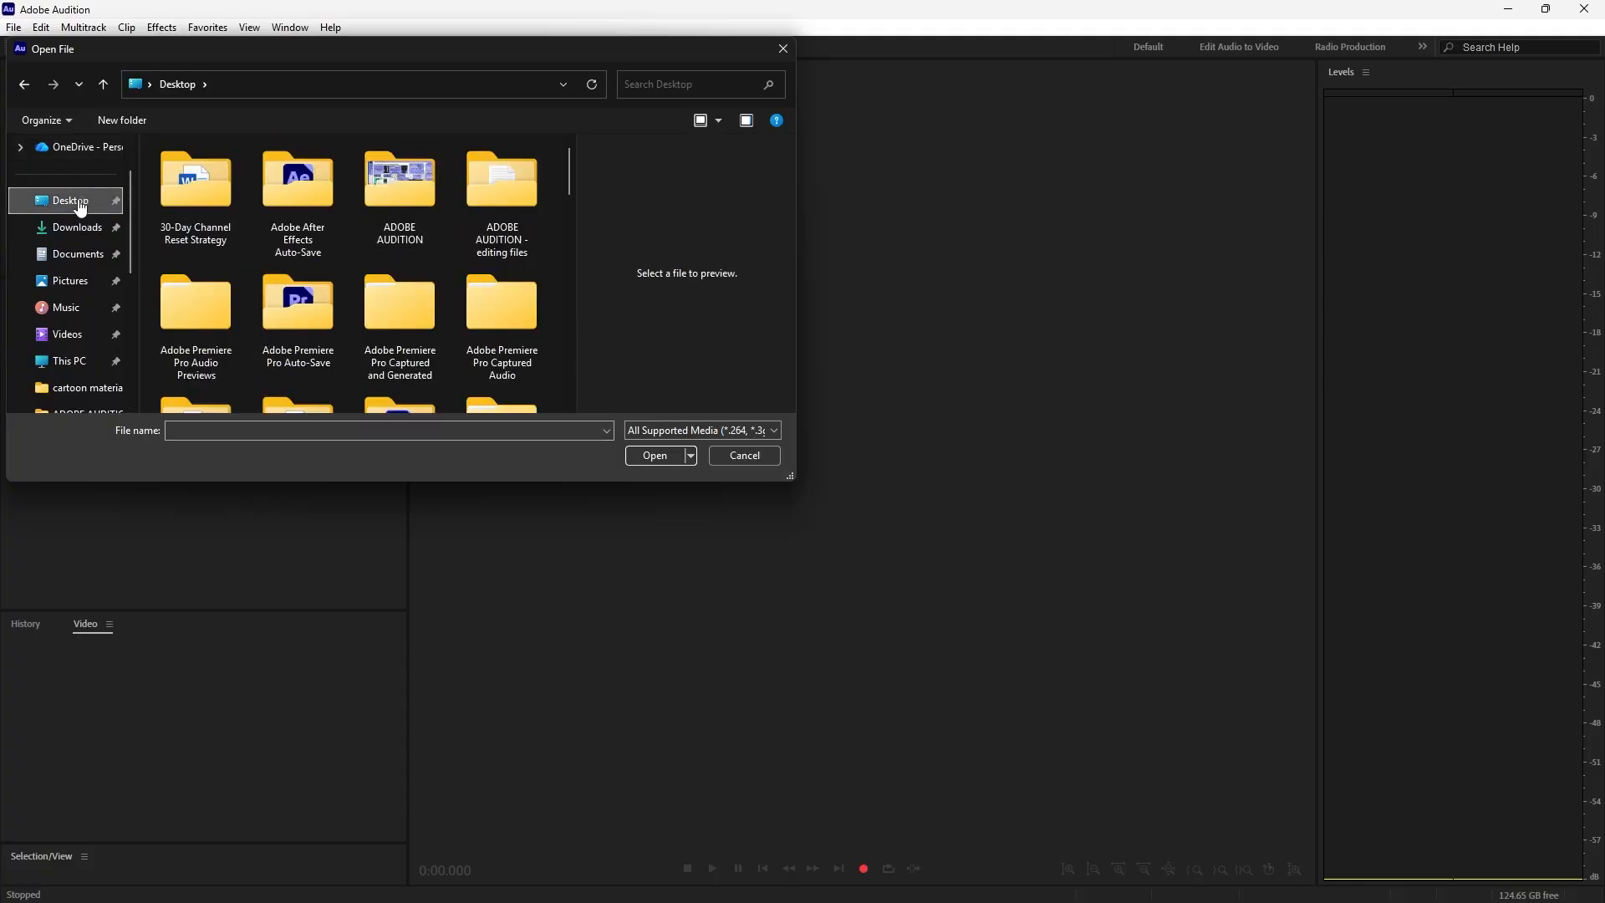
{"action": "scroll", "coordinate": [458, 284], "scroll_direction": "down", "scroll_amount": 8}
{"action": "left_click", "coordinate": [196, 334]}
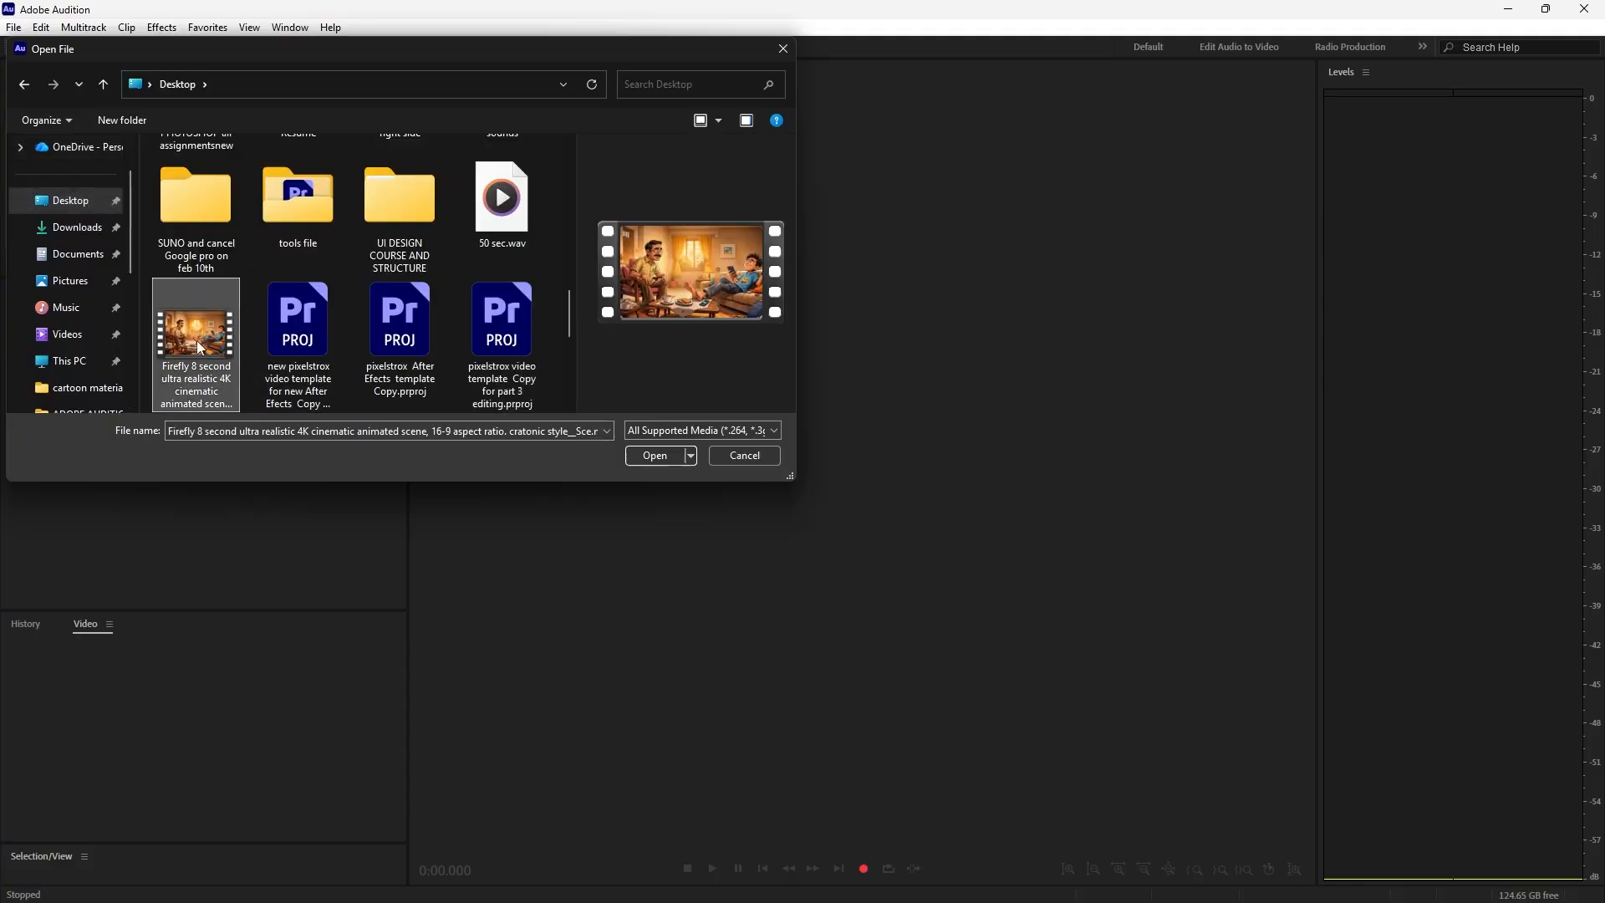
{"action": "left_click", "coordinate": [654, 456]}
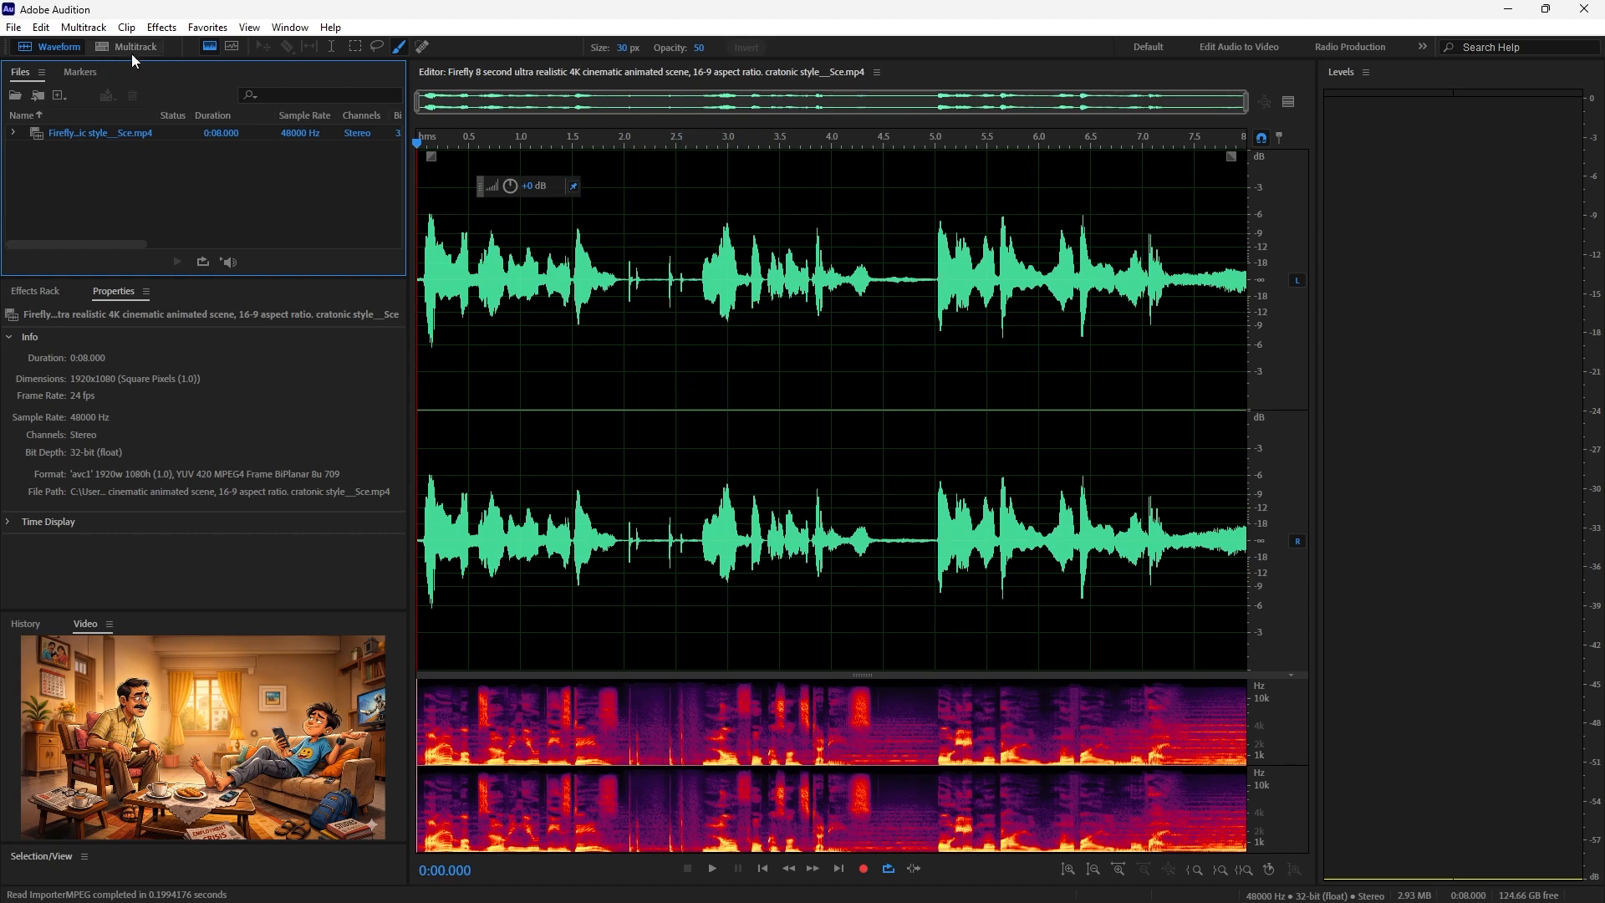
Review the new multitrack session settings and its list of templates, and close the dialog without creating a session
{"action": "left_click", "coordinate": [67, 53]}
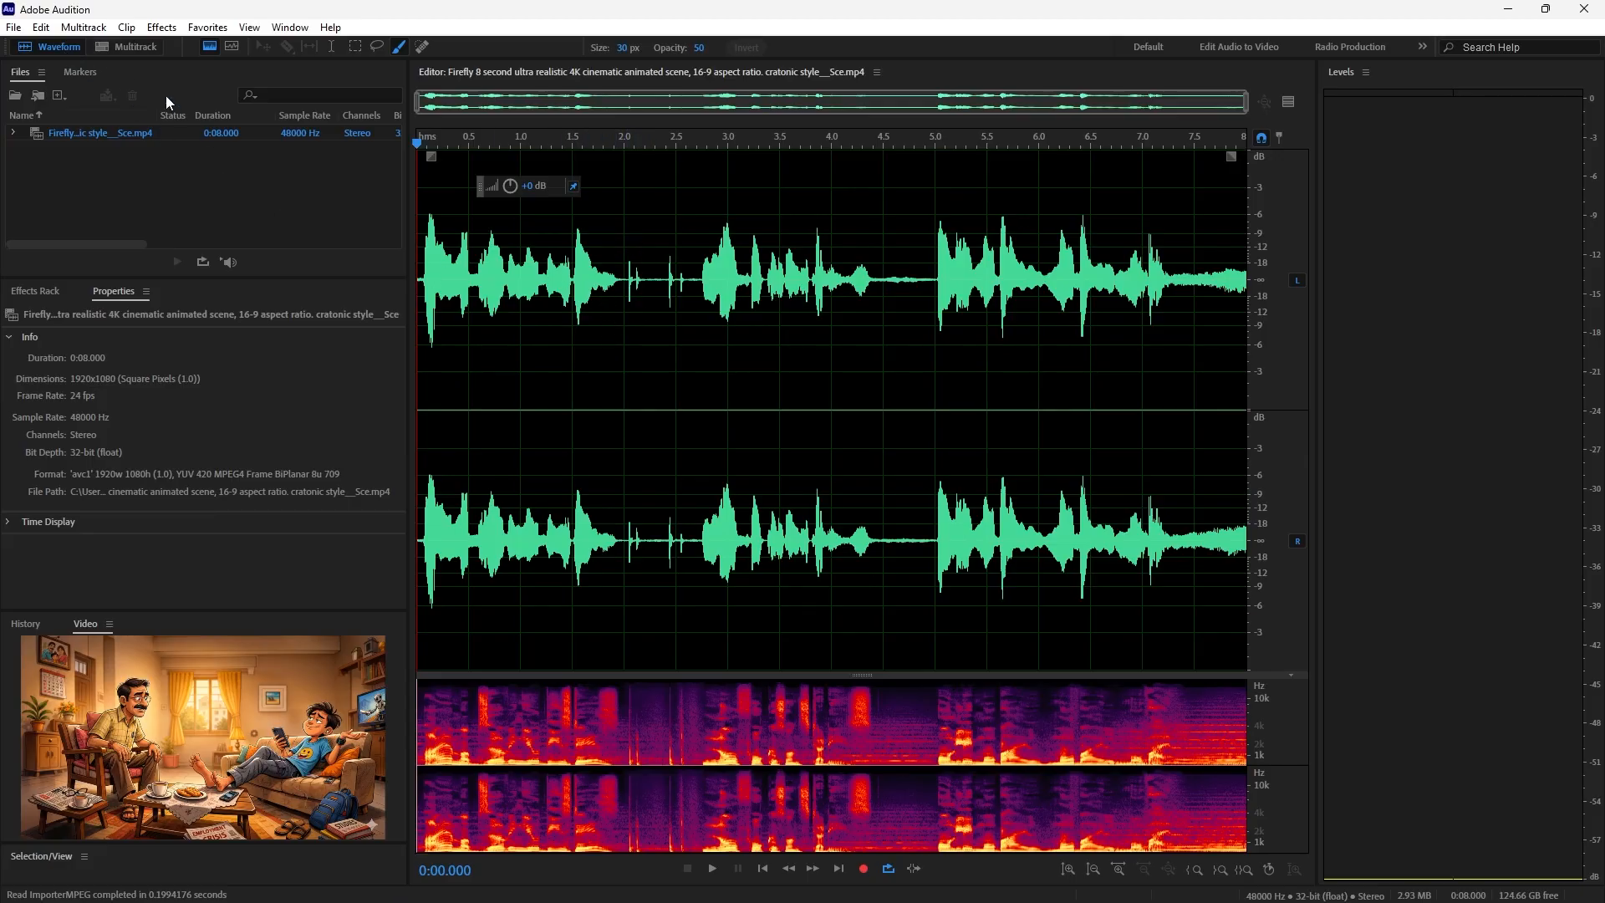
{"action": "left_click", "coordinate": [135, 48]}
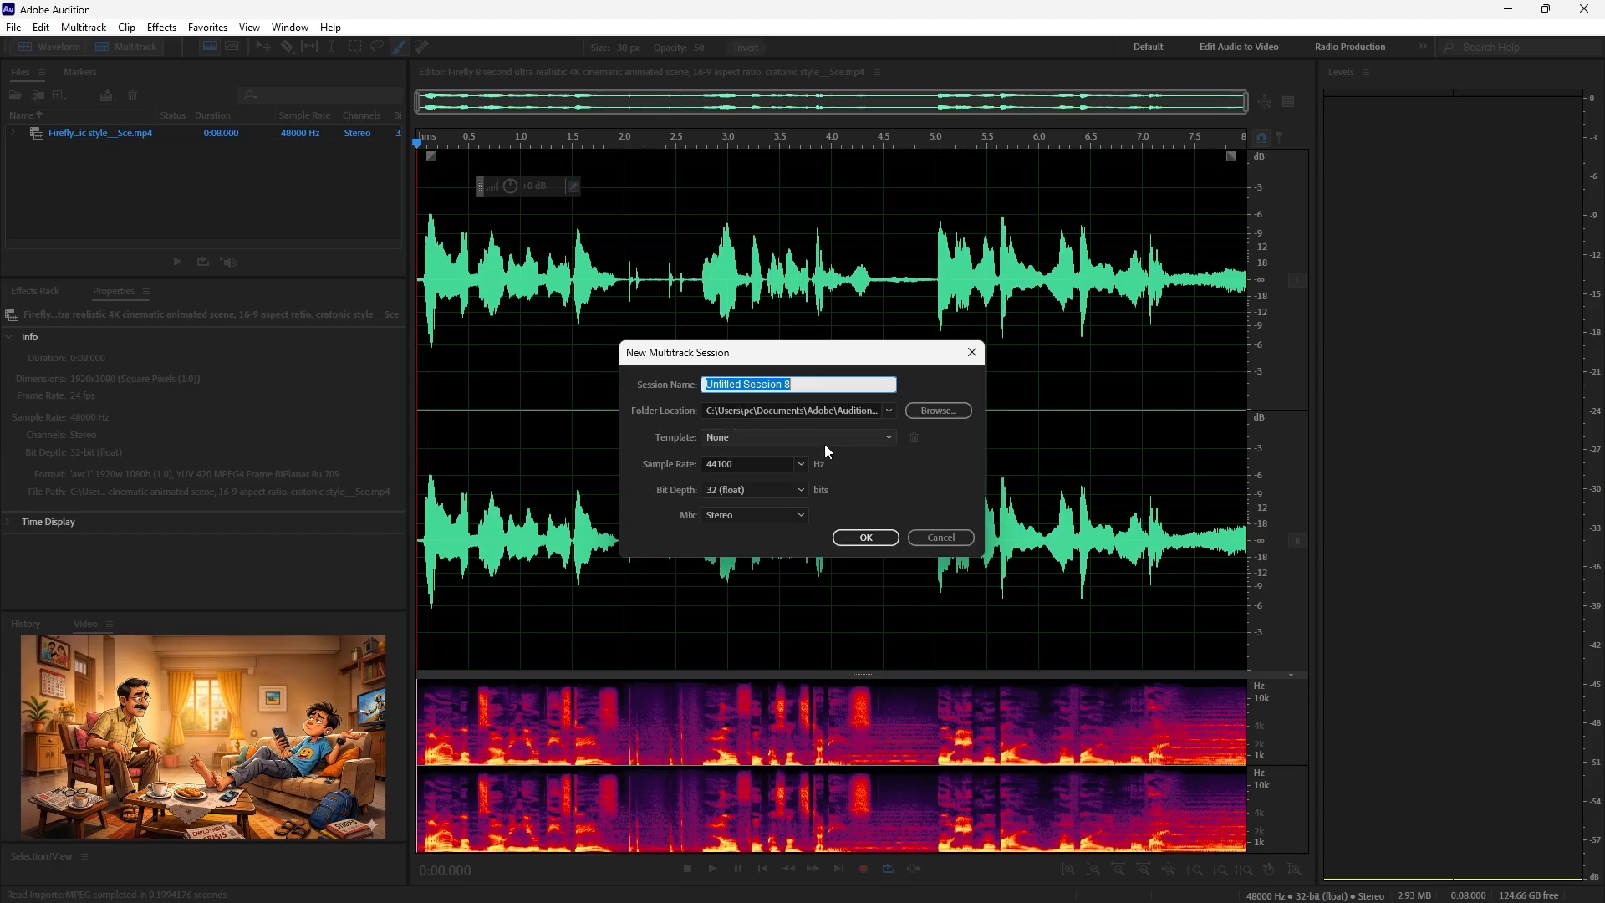
{"action": "left_click", "coordinate": [891, 441]}
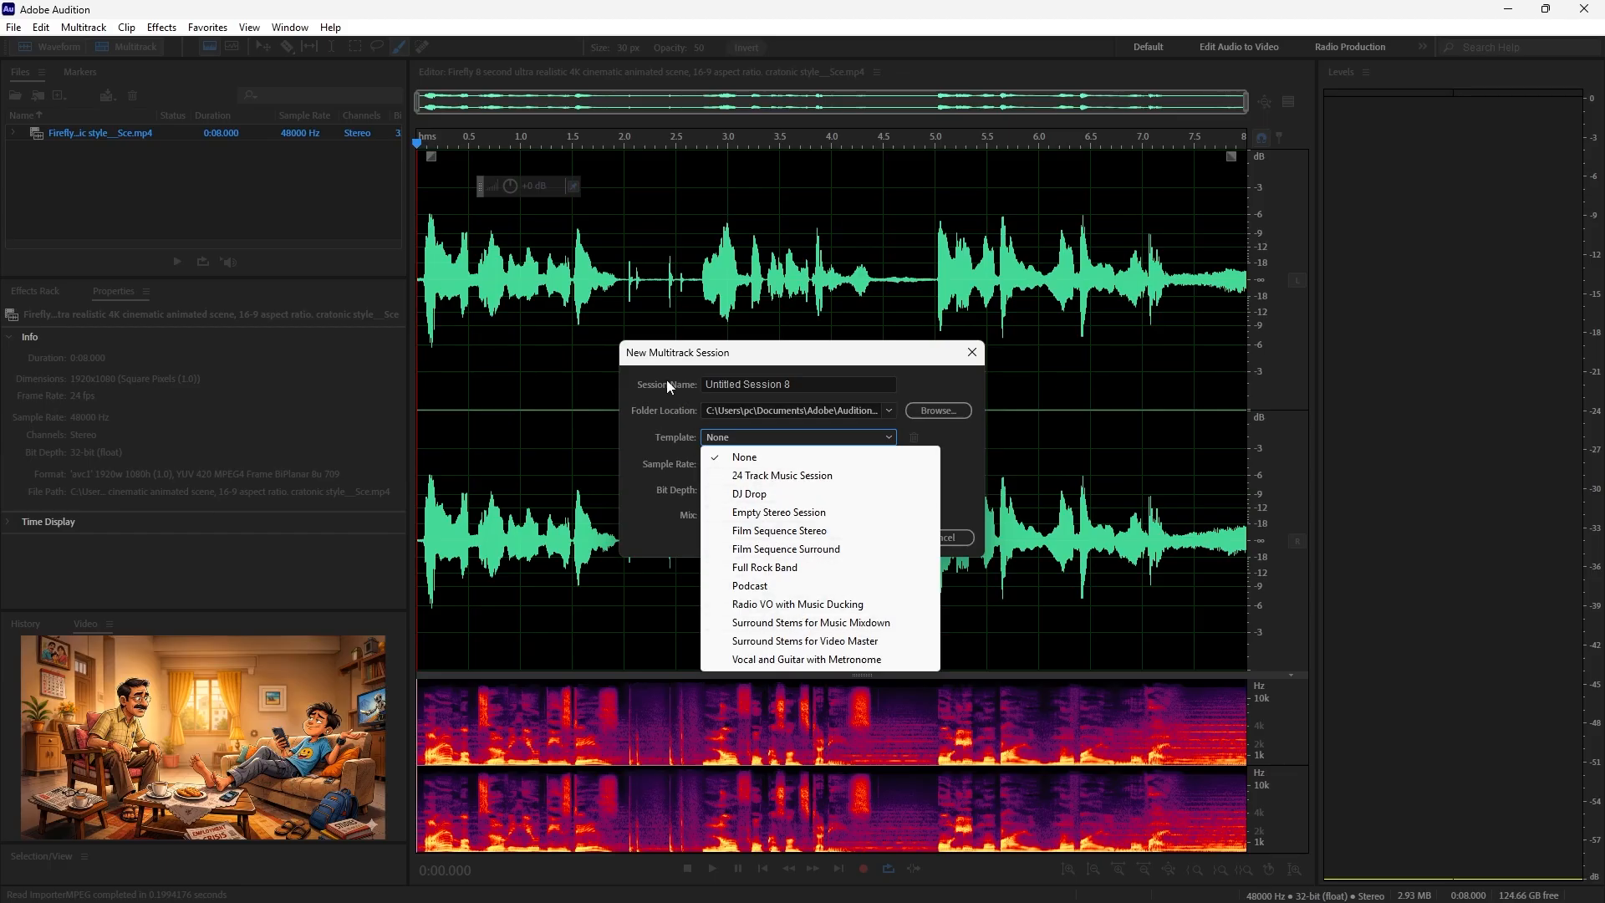
{"action": "left_click", "coordinate": [967, 444]}
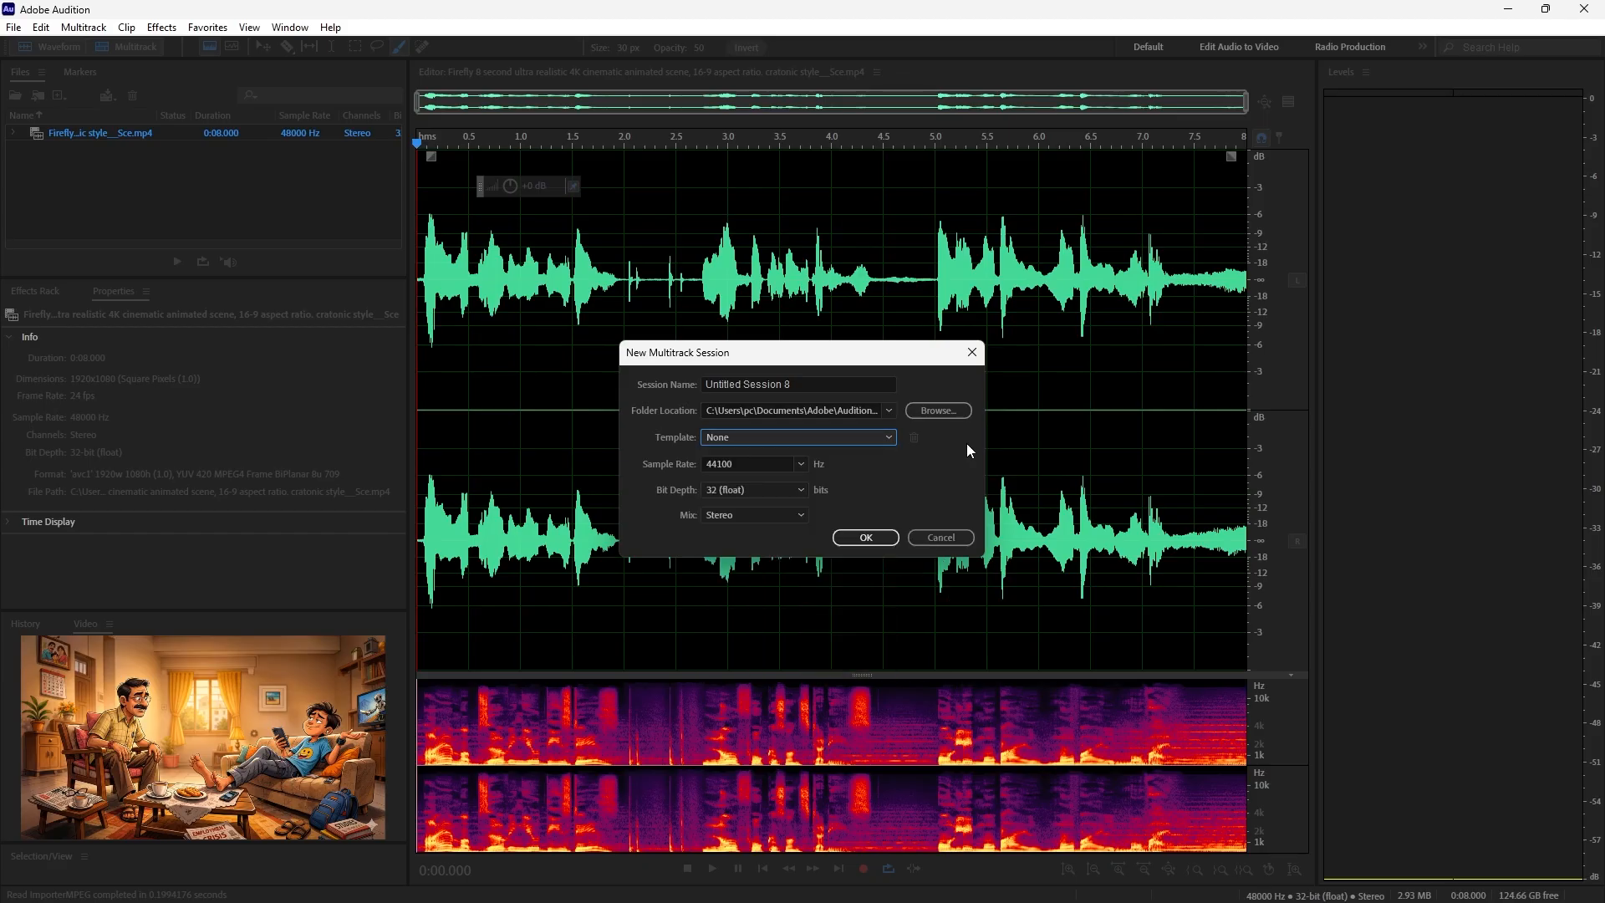
{"action": "left_click", "coordinate": [956, 539]}
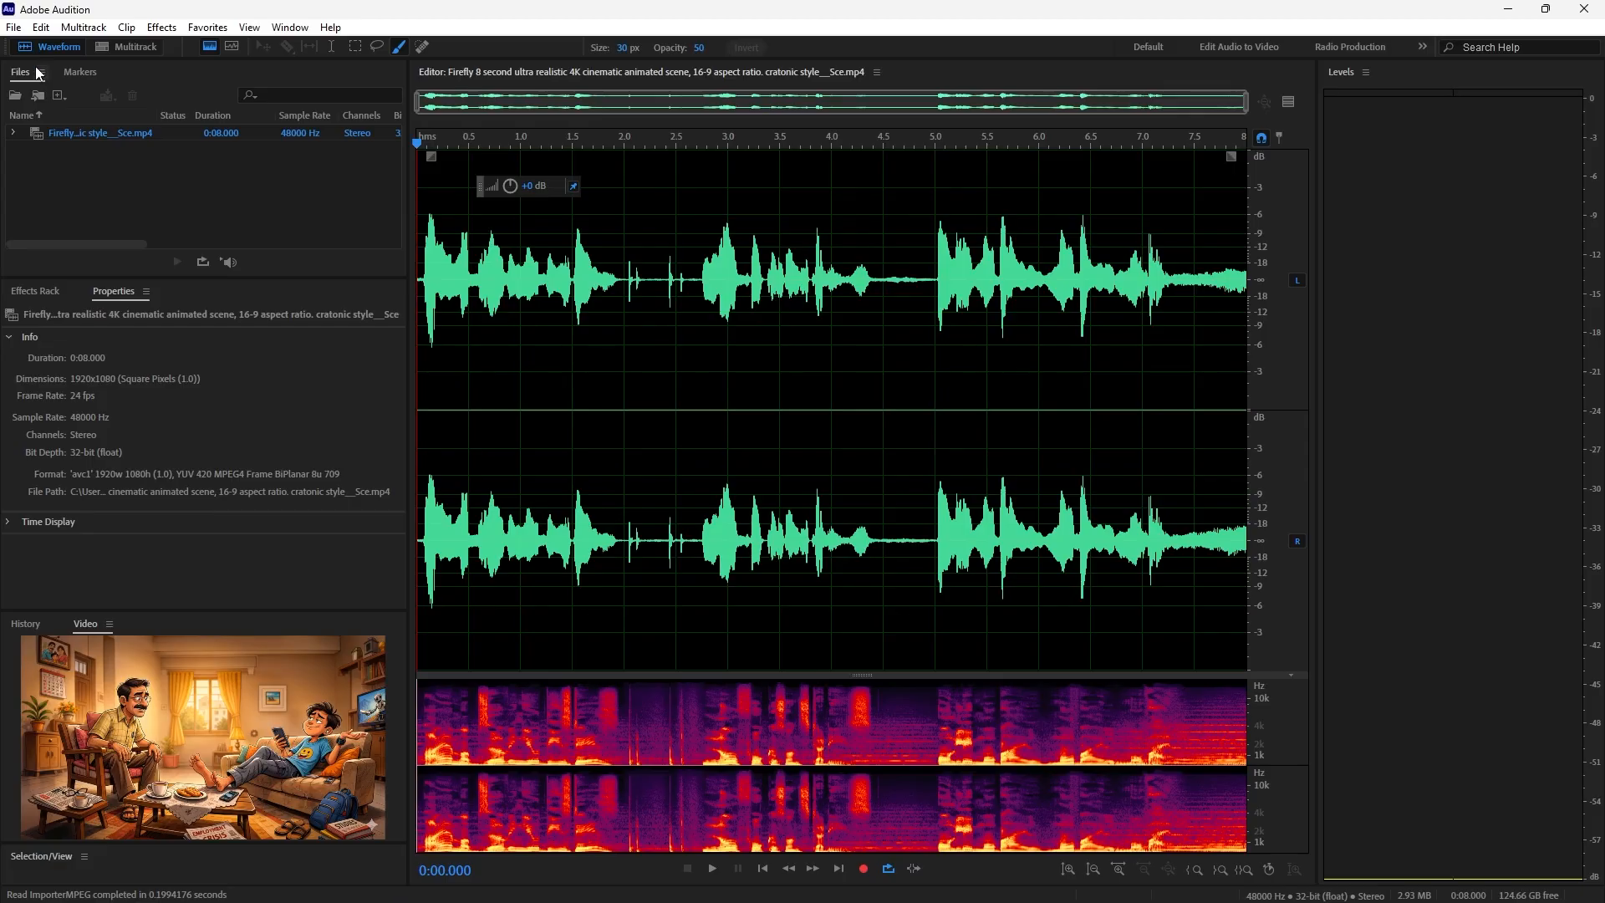
Remove the Firefly MP4 from the project's files
{"action": "left_click", "coordinate": [98, 133]}
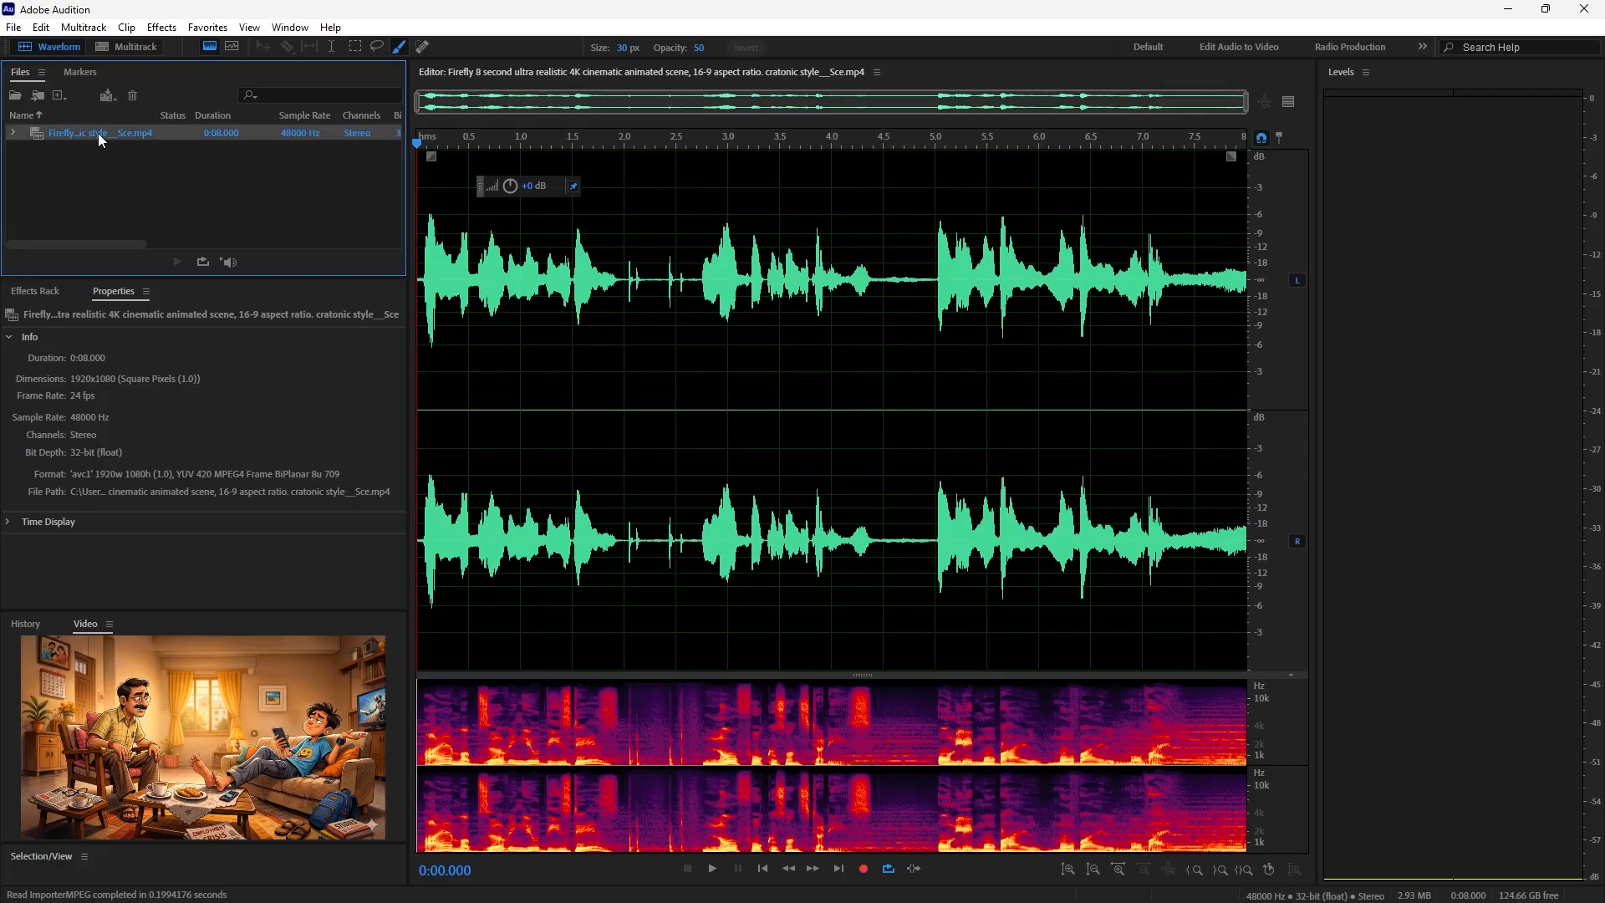
{"action": "key", "text": "Delete"}
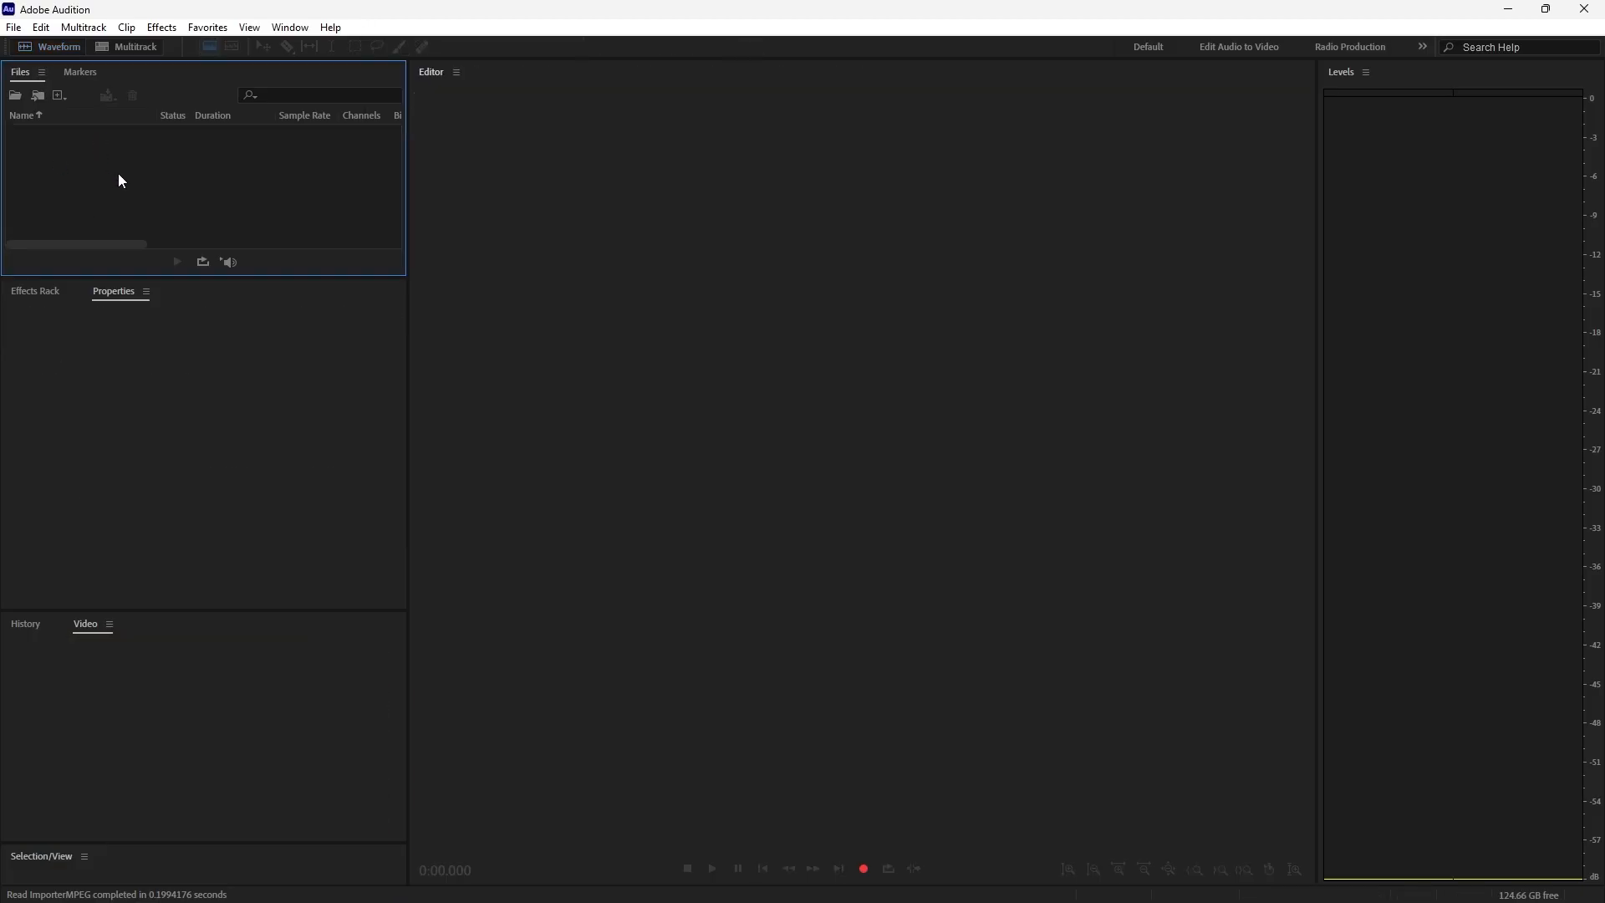
Create a new audio file named Untitled 1 with a 44100 Hz sample rate, stereo channels and 16-bit depth
{"action": "left_click", "coordinate": [62, 47]}
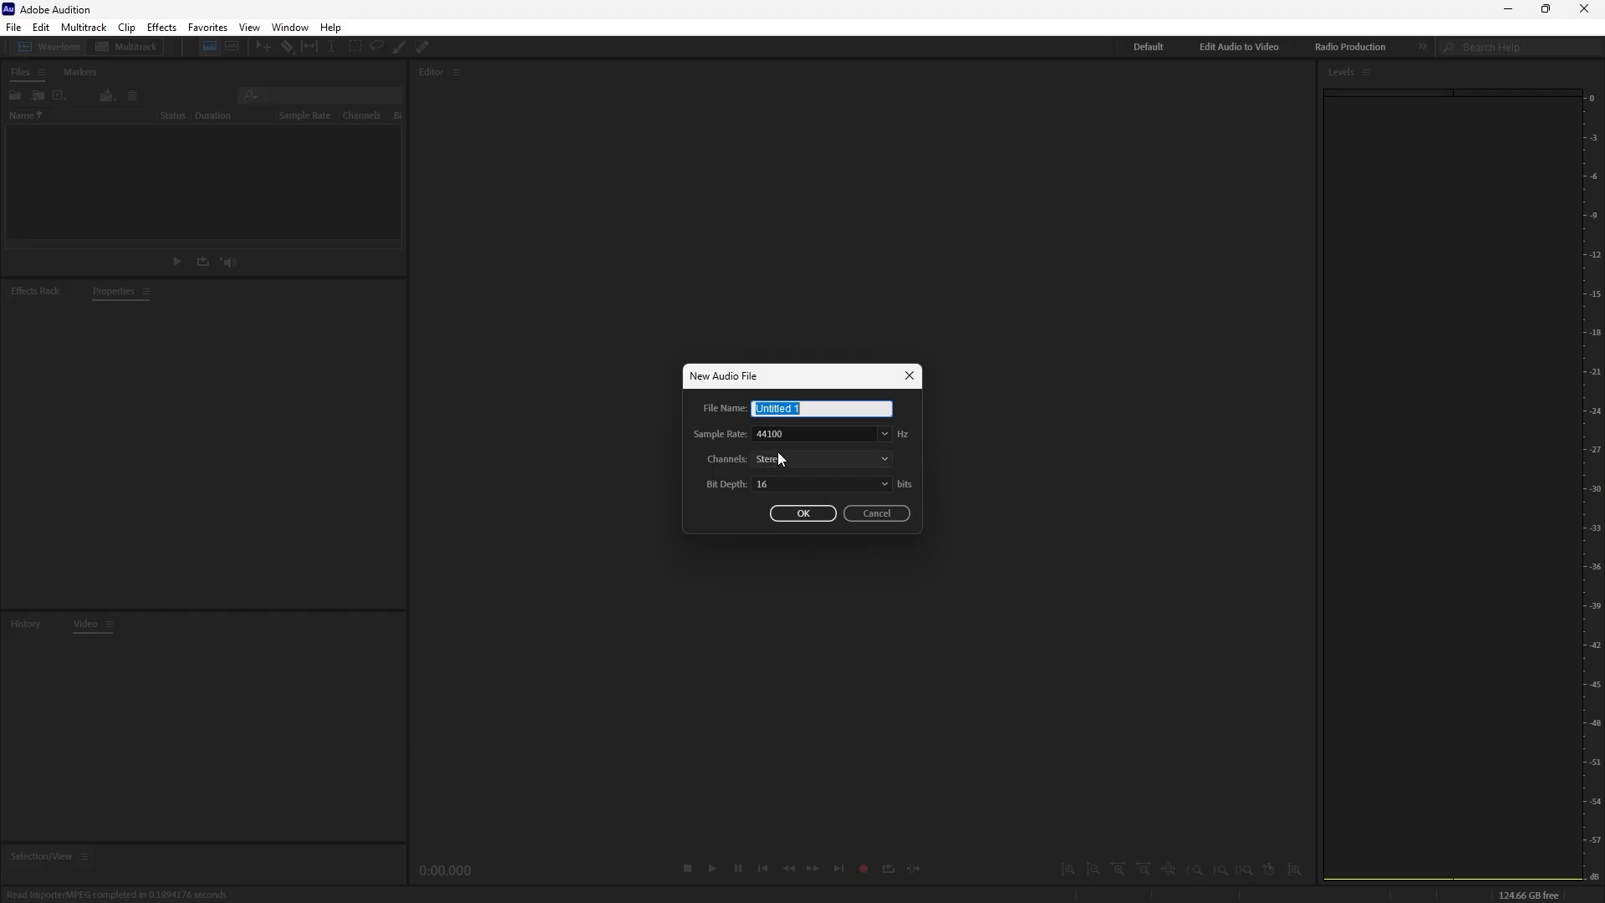
{"action": "left_click", "coordinate": [886, 435]}
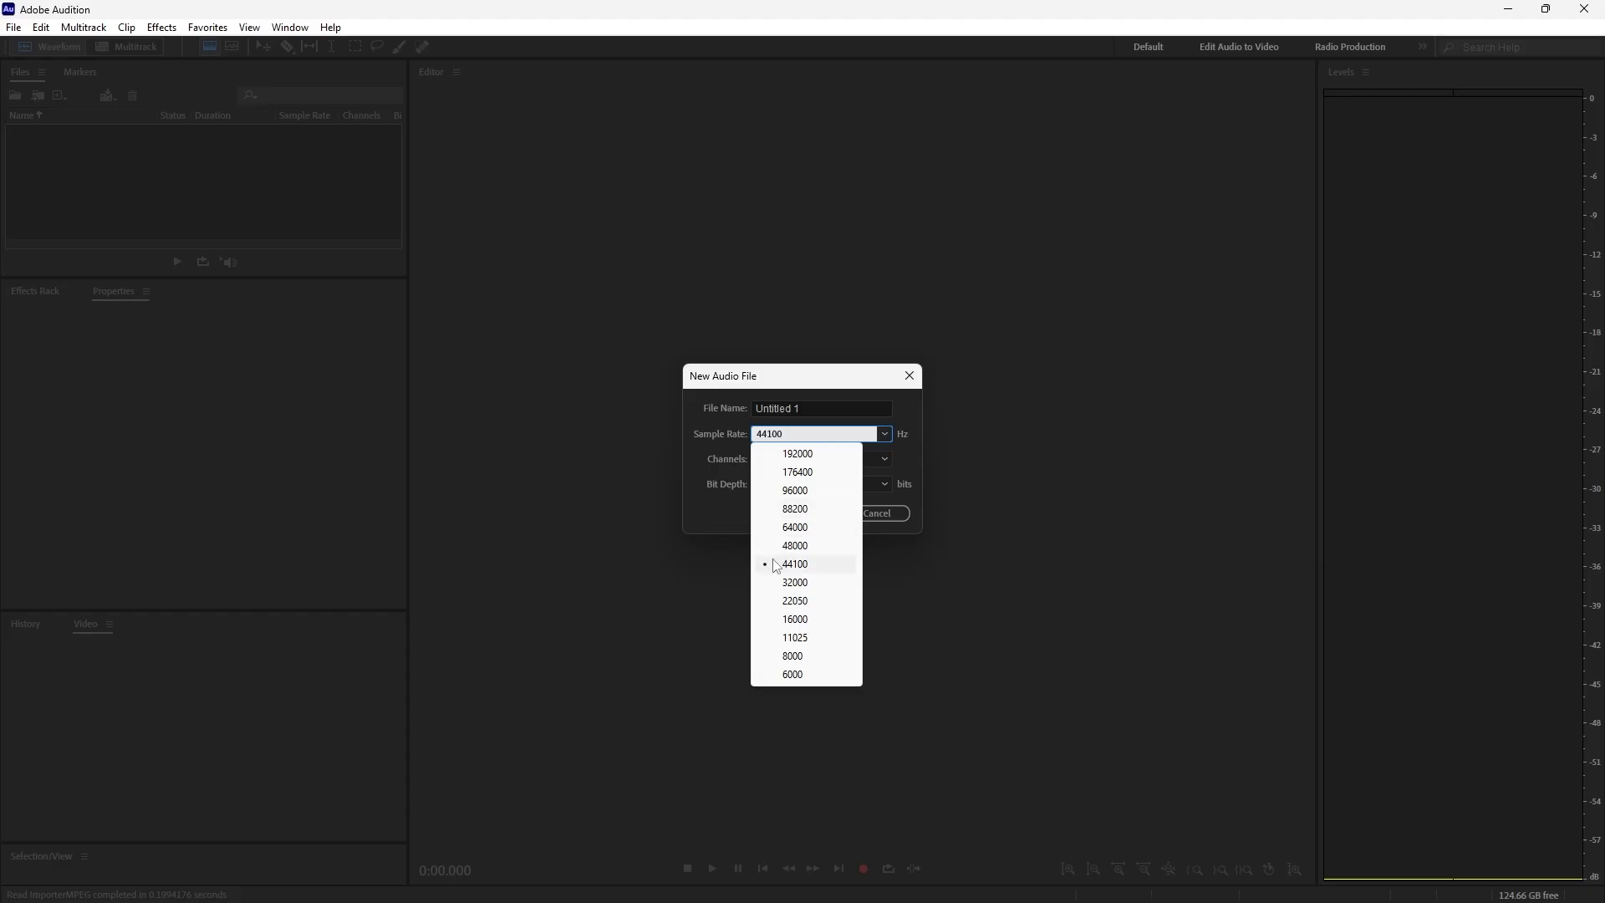
{"action": "left_click", "coordinate": [724, 520]}
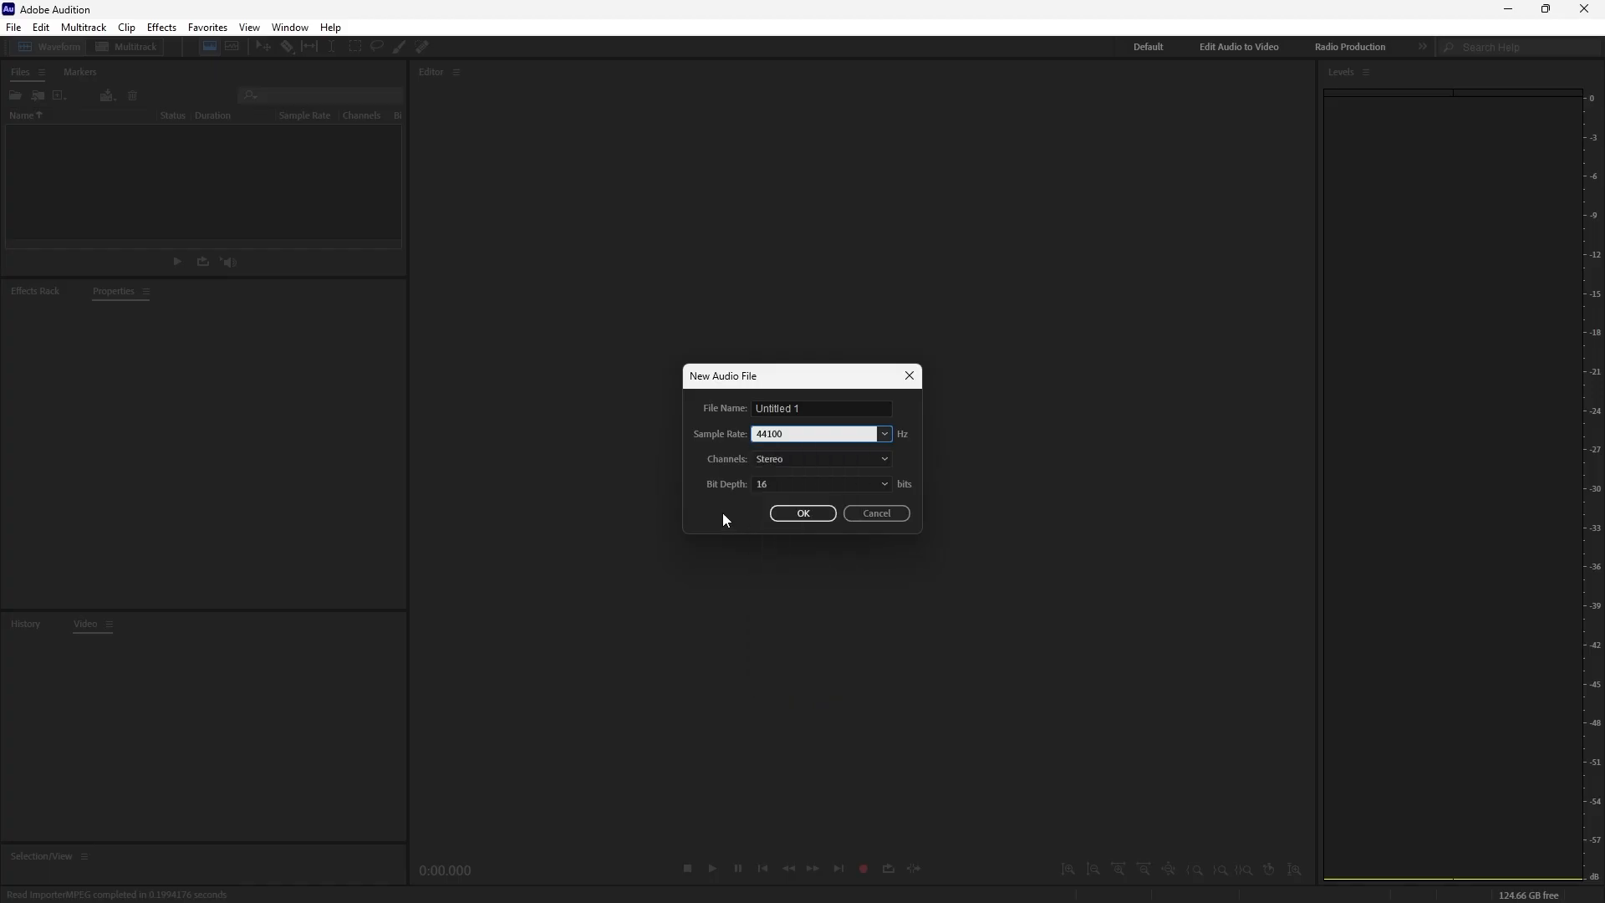
{"action": "left_click", "coordinate": [803, 512]}
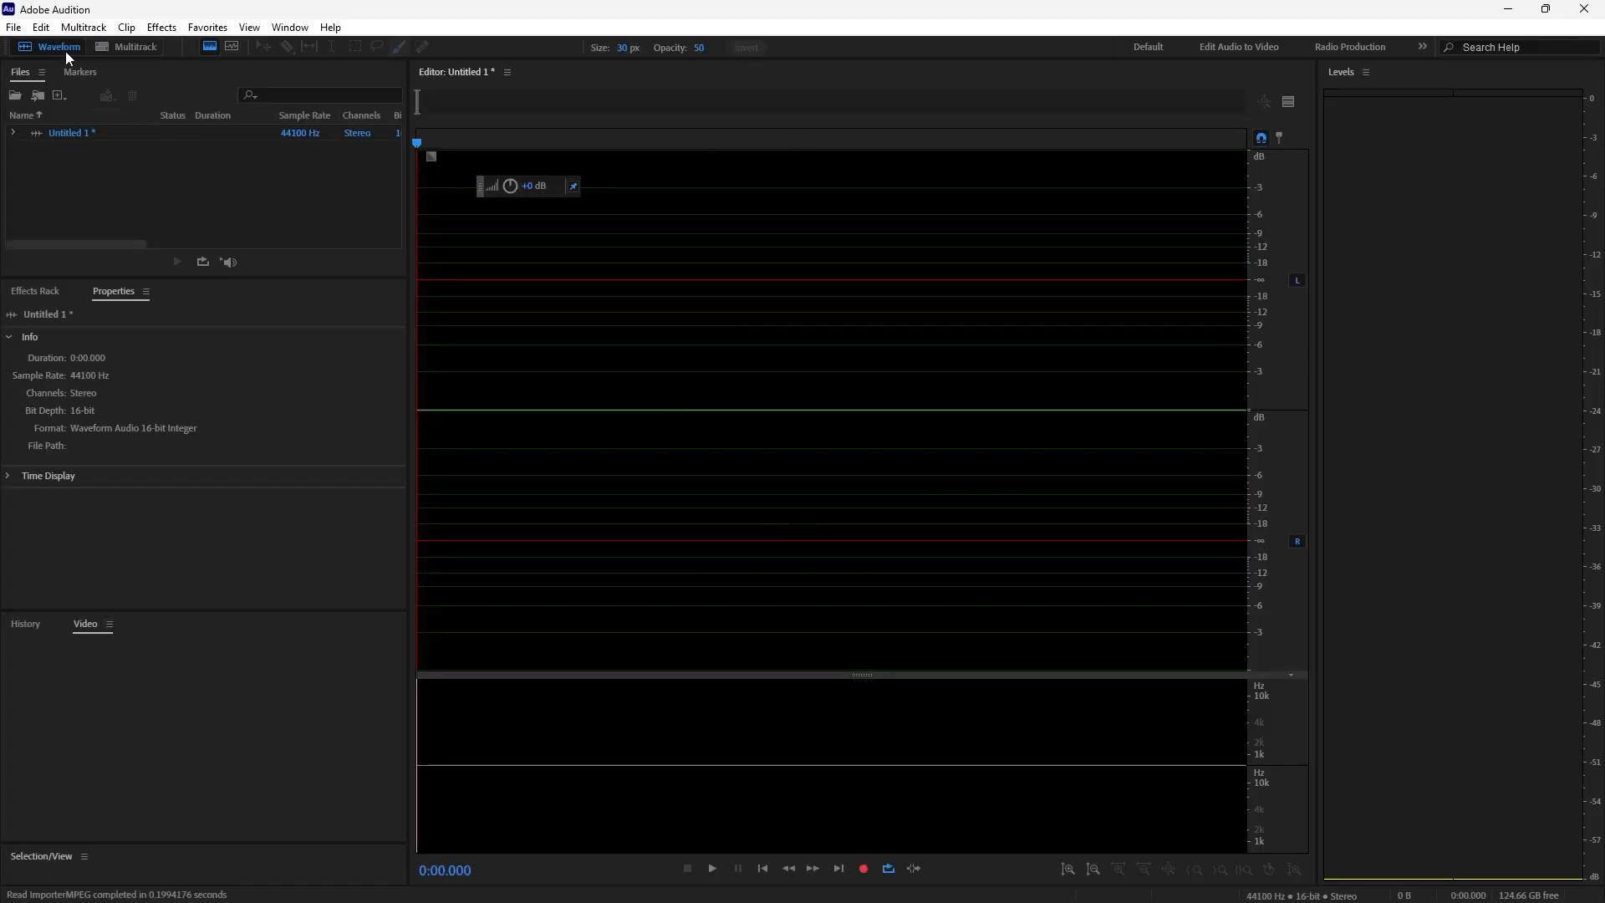
View the new multitrack session settings again and dismiss them without creating a session
{"action": "left_click", "coordinate": [128, 47]}
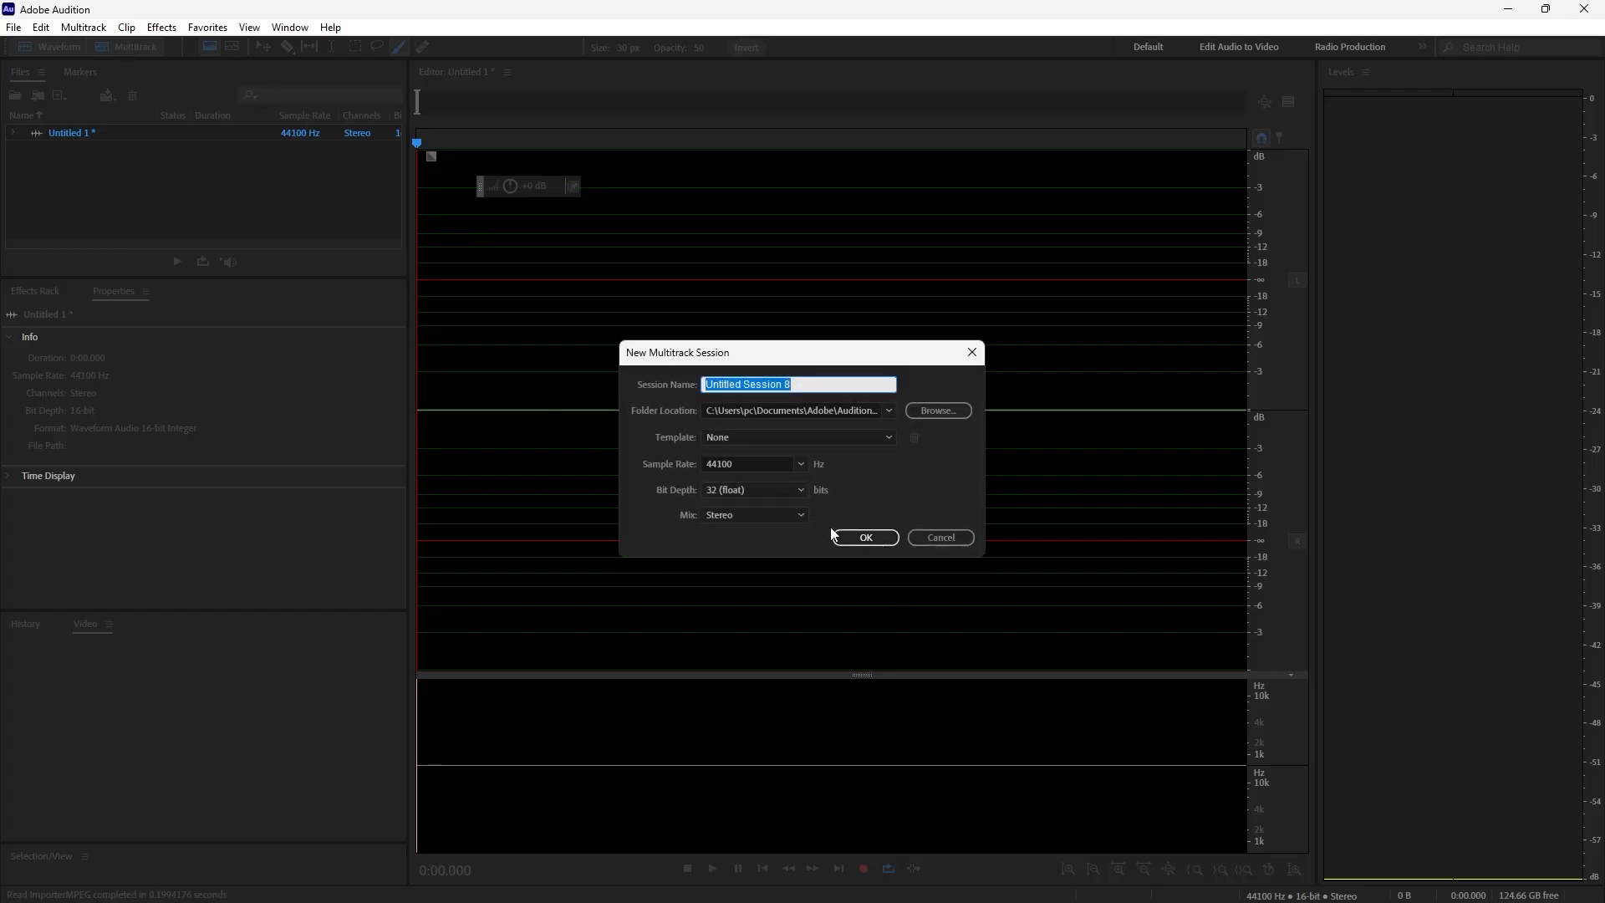
{"action": "left_click", "coordinate": [935, 536]}
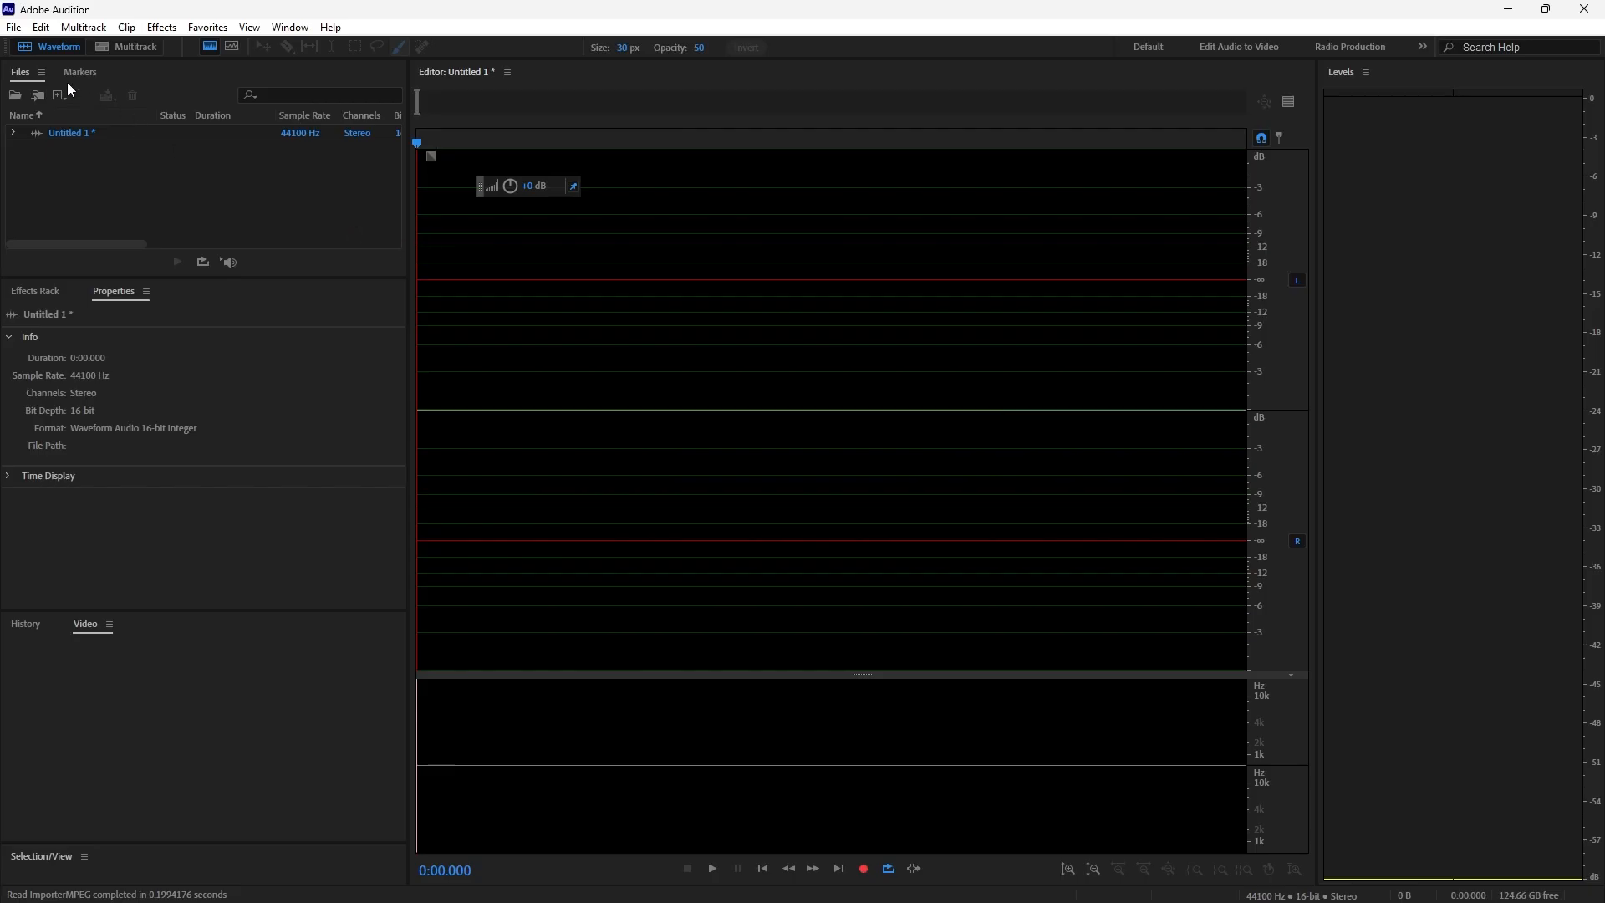
Open the Firefly 8 second cinematic animated scene MP4 from the Desktop alongside Untitled 1 and play it back
{"action": "left_click", "coordinate": [123, 171]}
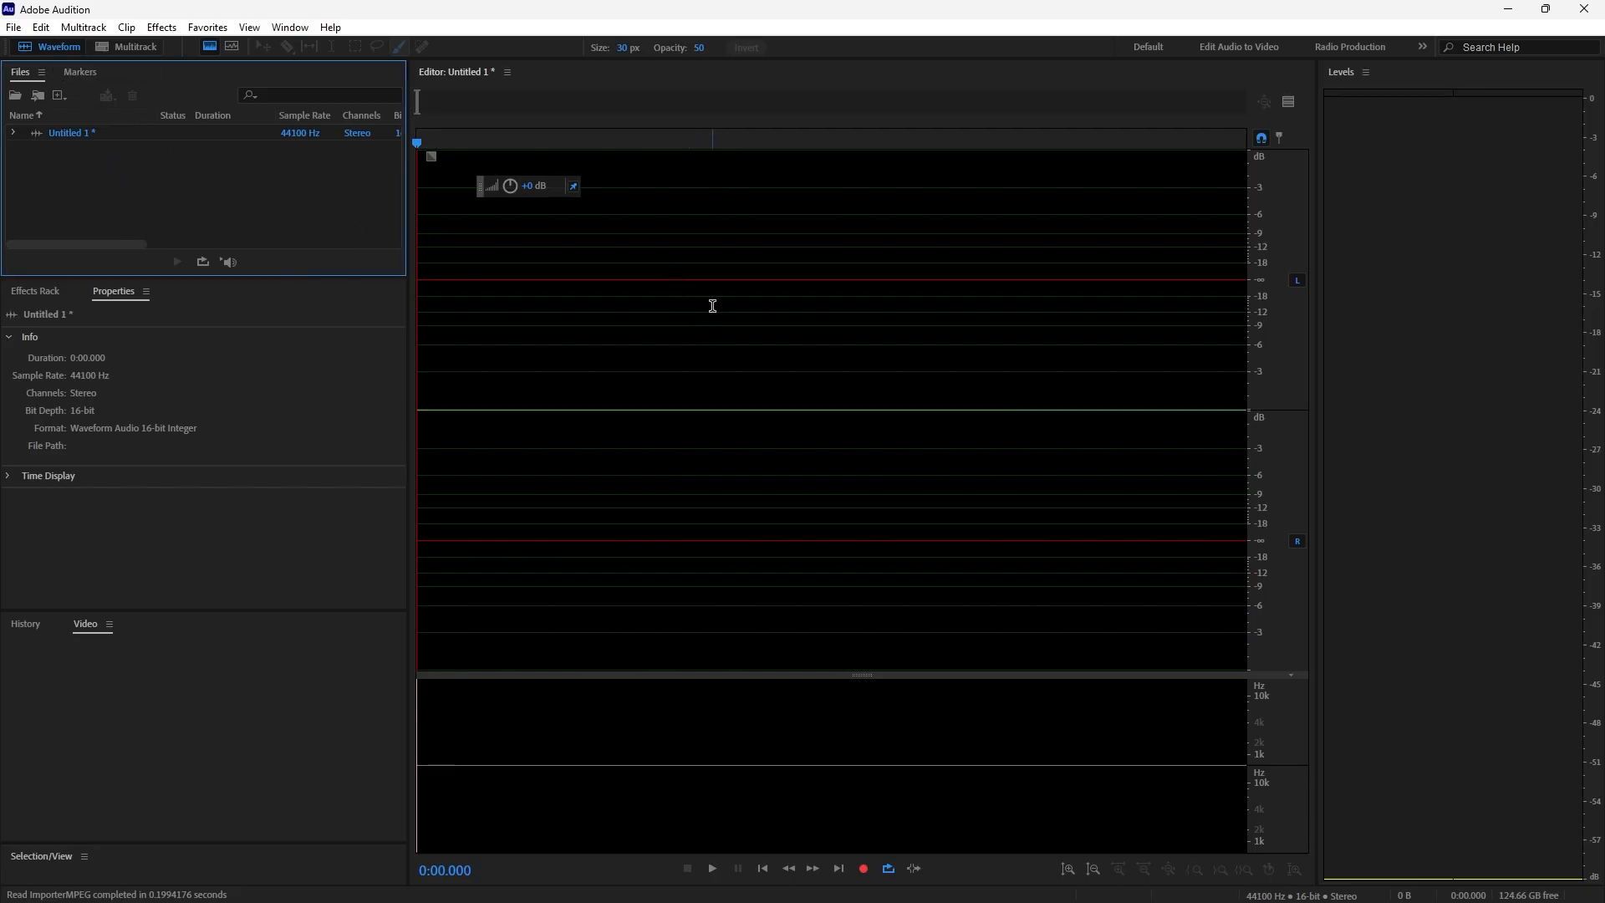
{"action": "double_click", "coordinate": [79, 185]}
{"action": "scroll", "coordinate": [422, 250], "scroll_direction": "down", "scroll_amount": 1}
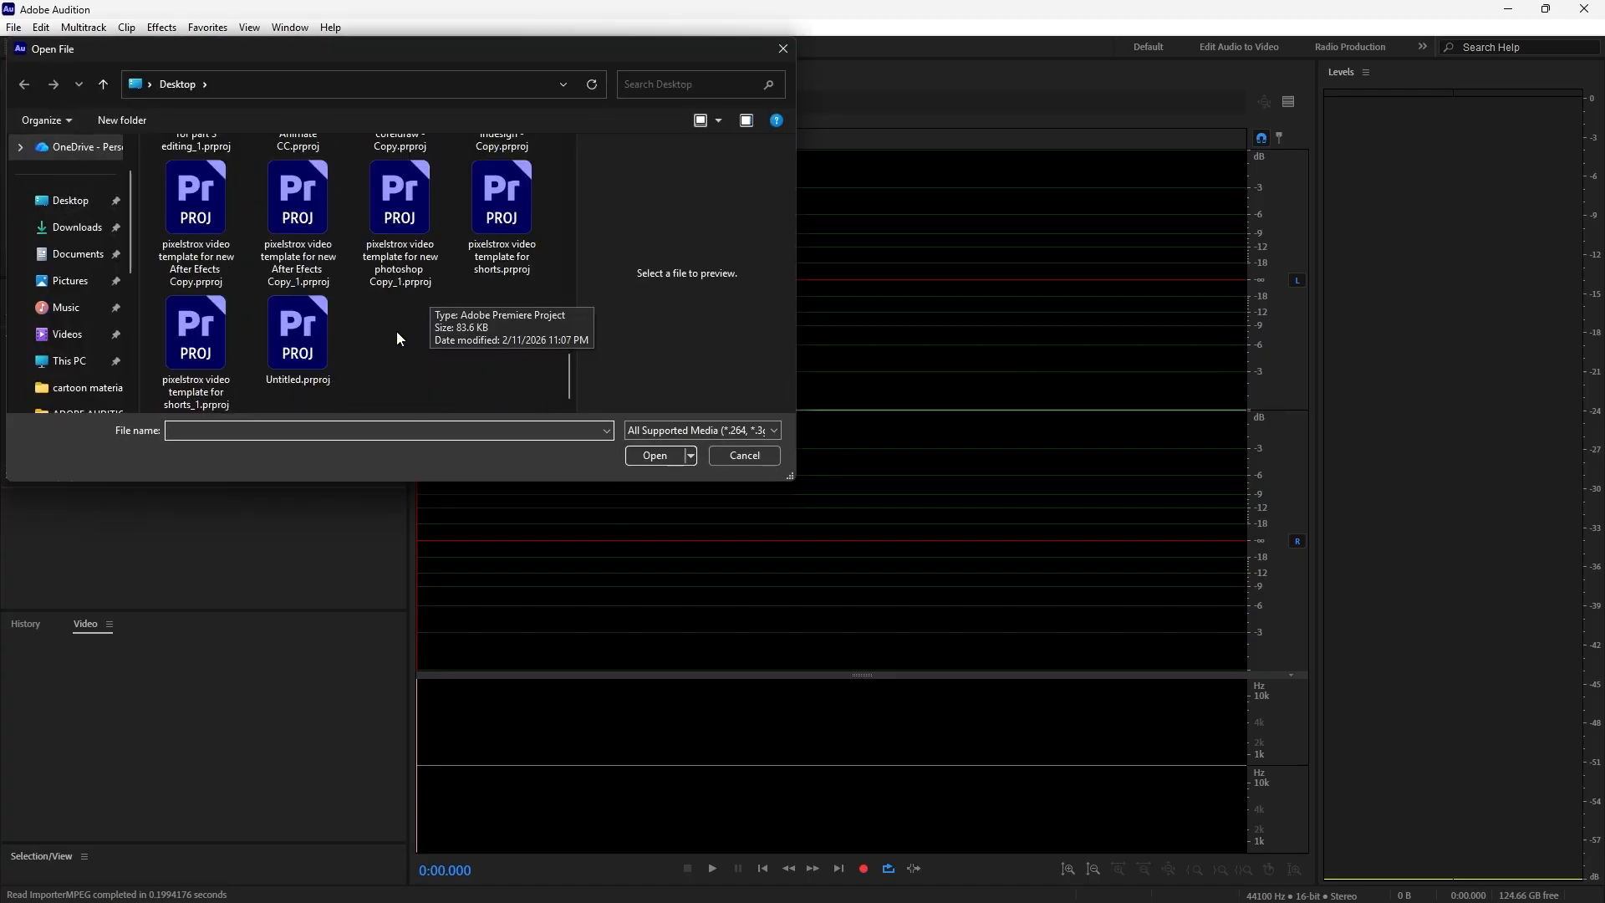
{"action": "left_click", "coordinate": [72, 201]}
{"action": "scroll", "coordinate": [376, 308], "scroll_direction": "down", "scroll_amount": 10}
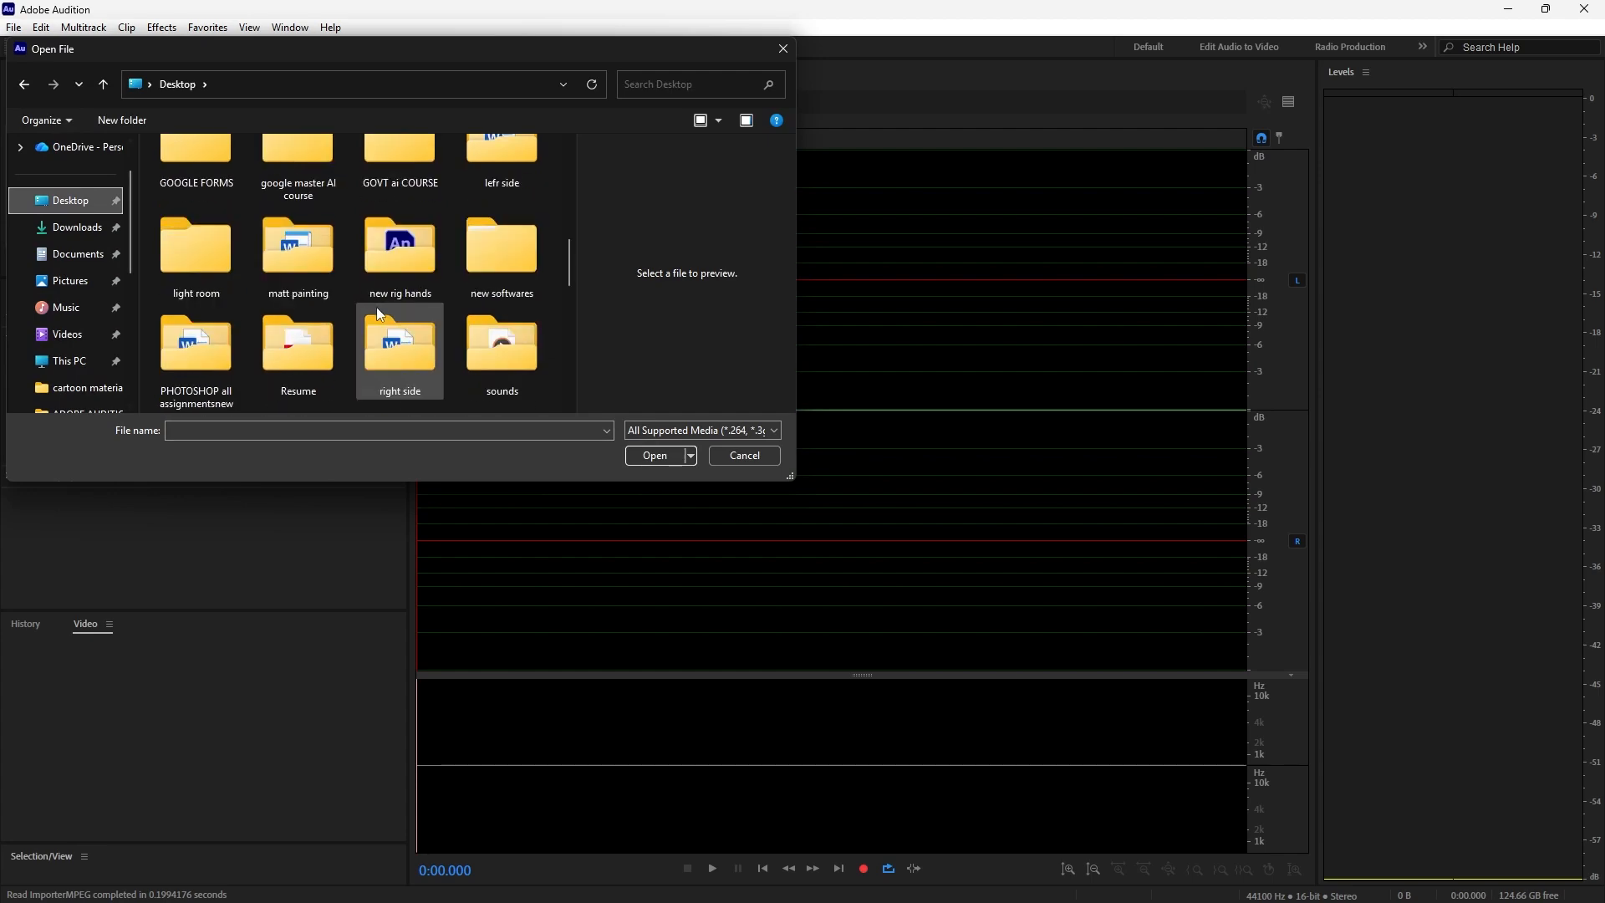
{"action": "scroll", "coordinate": [328, 321], "scroll_direction": "up", "scroll_amount": 5}
{"action": "scroll", "coordinate": [340, 328], "scroll_direction": "up", "scroll_amount": 2}
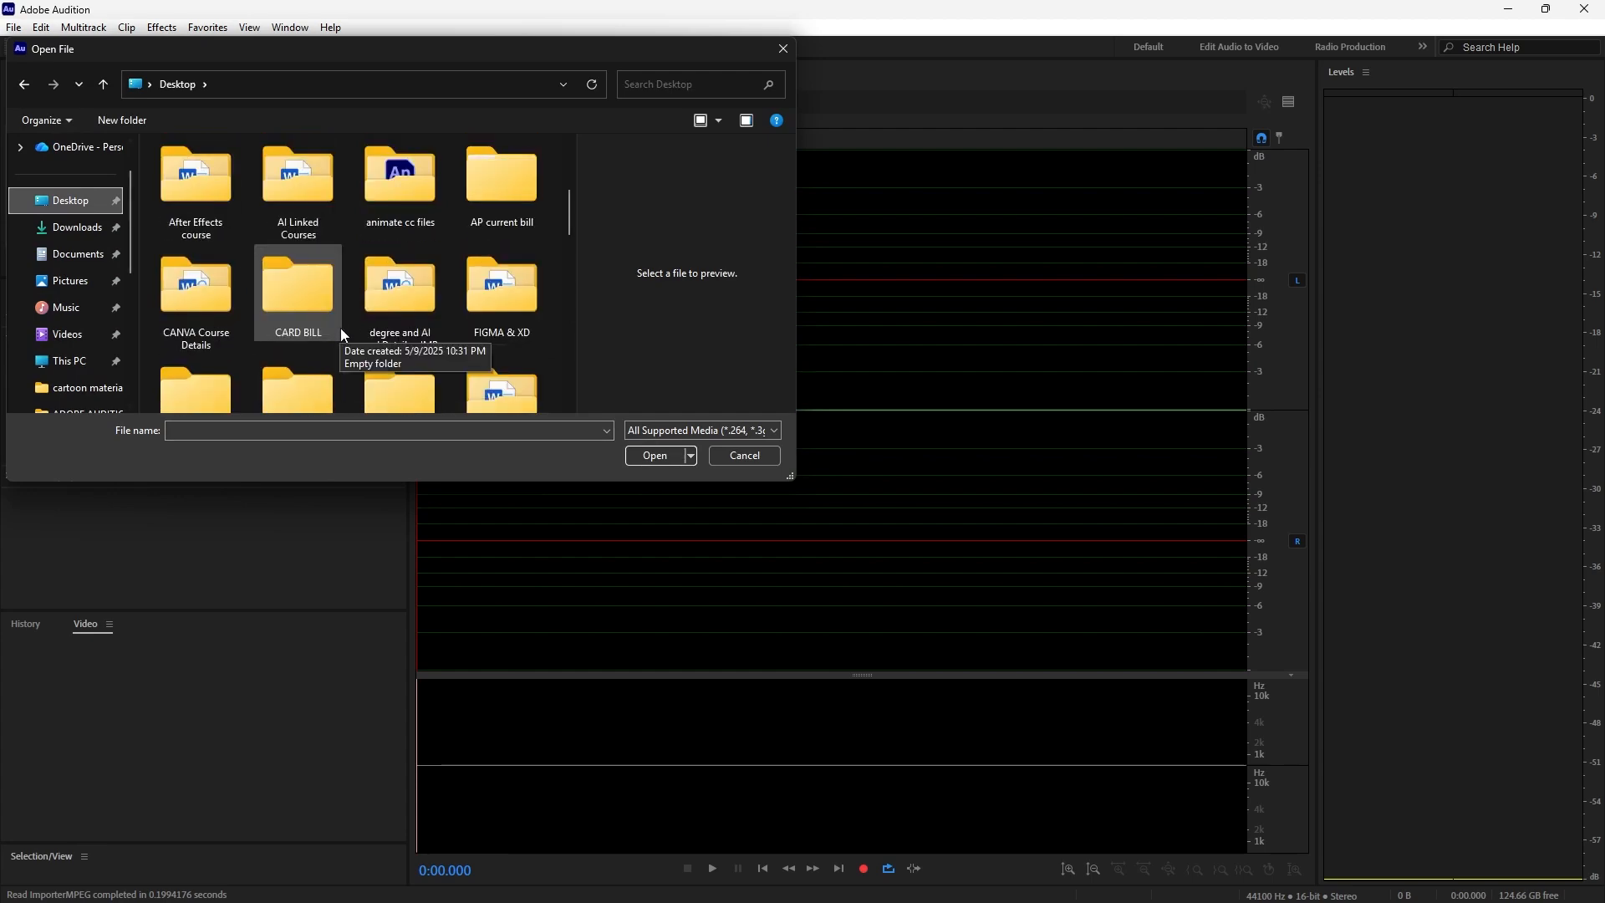
{"action": "scroll", "coordinate": [367, 333], "scroll_direction": "down", "scroll_amount": 4}
{"action": "left_click", "coordinate": [206, 365]}
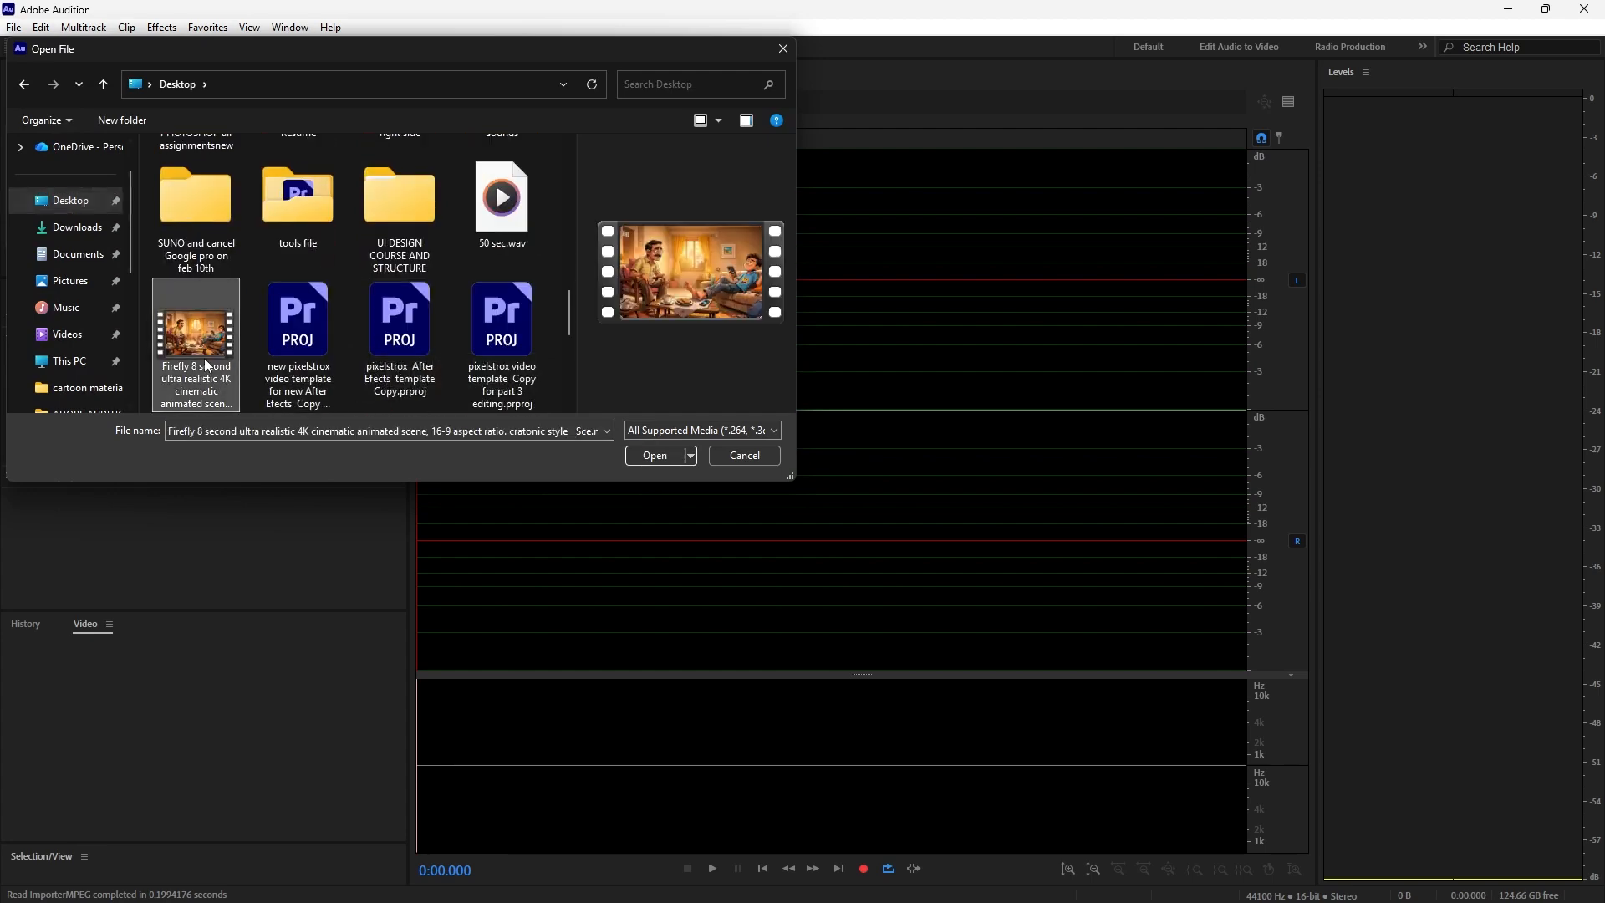
{"action": "left_click", "coordinate": [657, 457]}
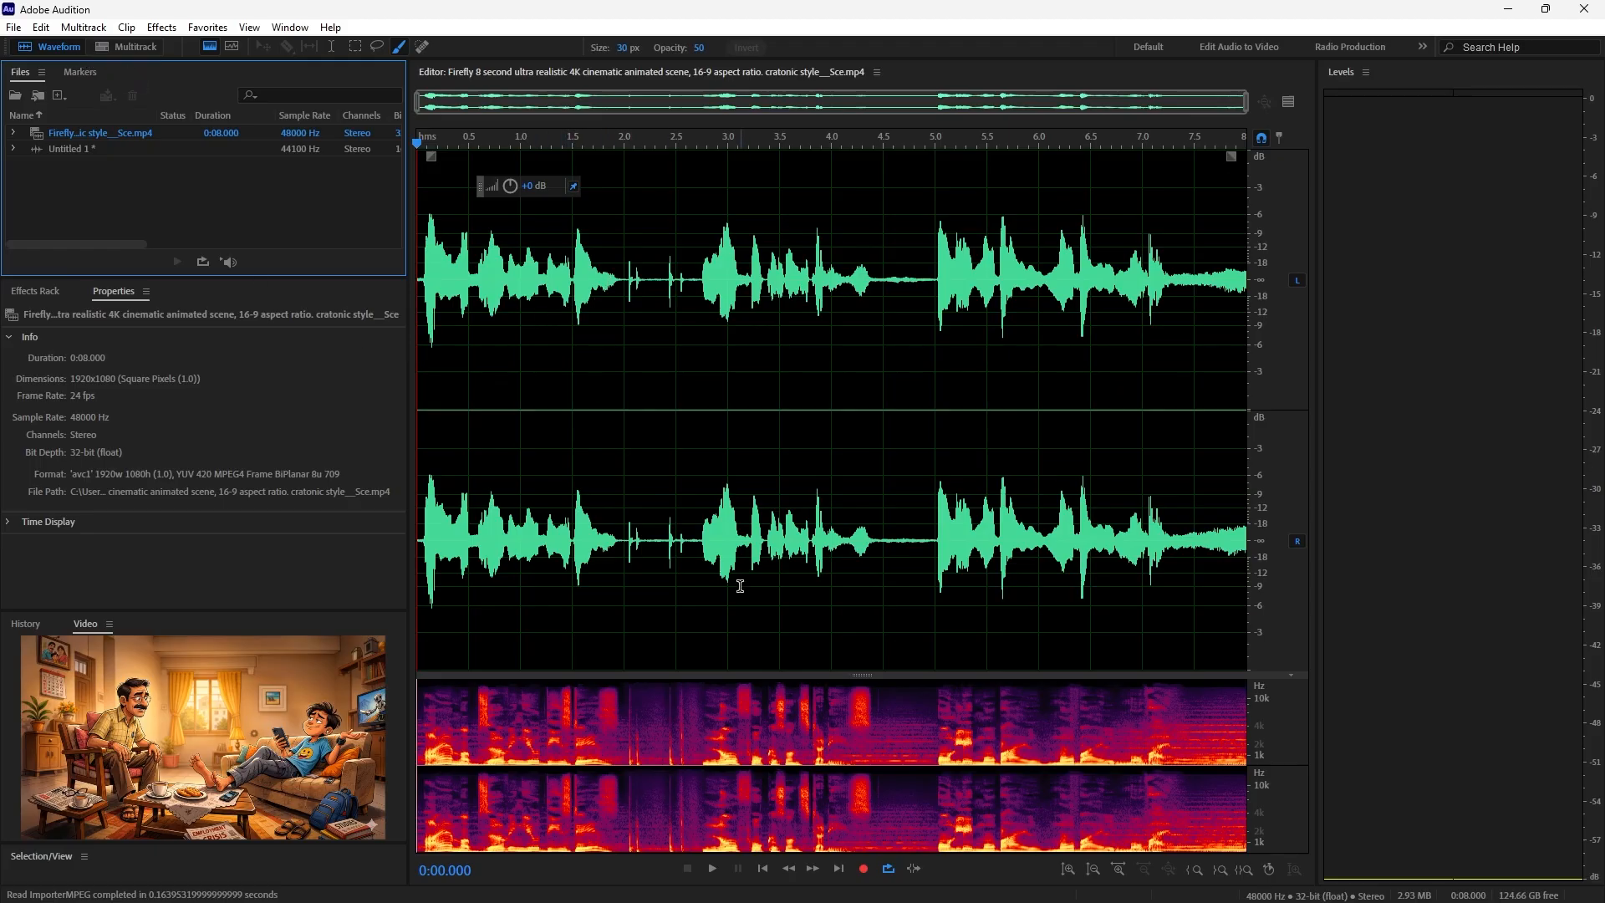
{"action": "key", "text": "space"}
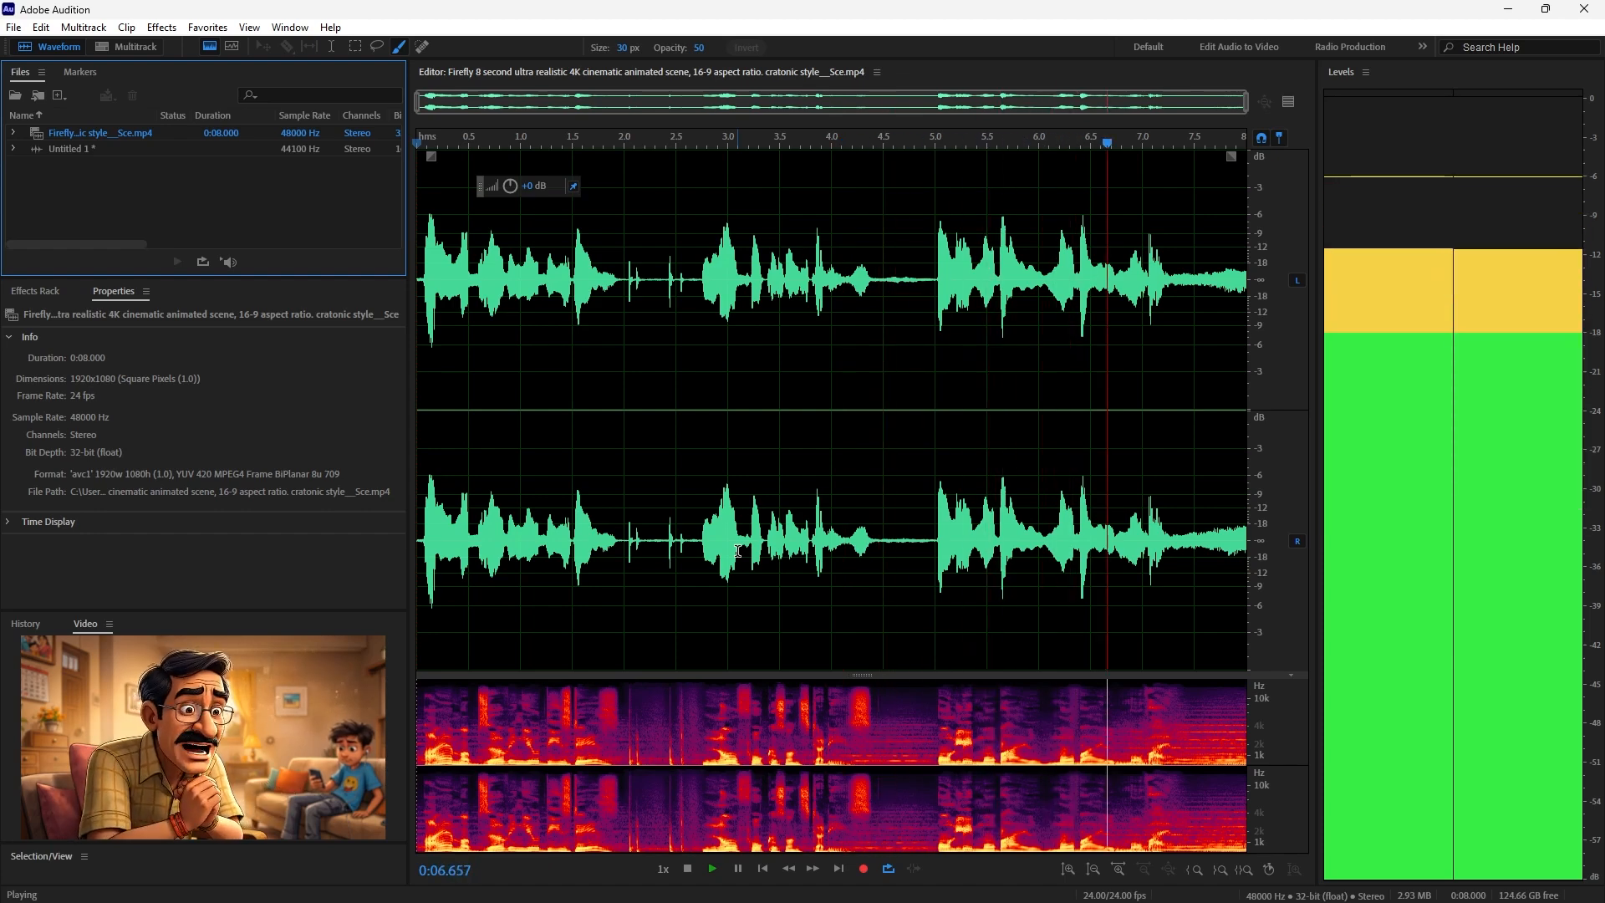
Stop playback and scrub the playhead back to about 4.87 s
{"action": "key", "text": "space"}
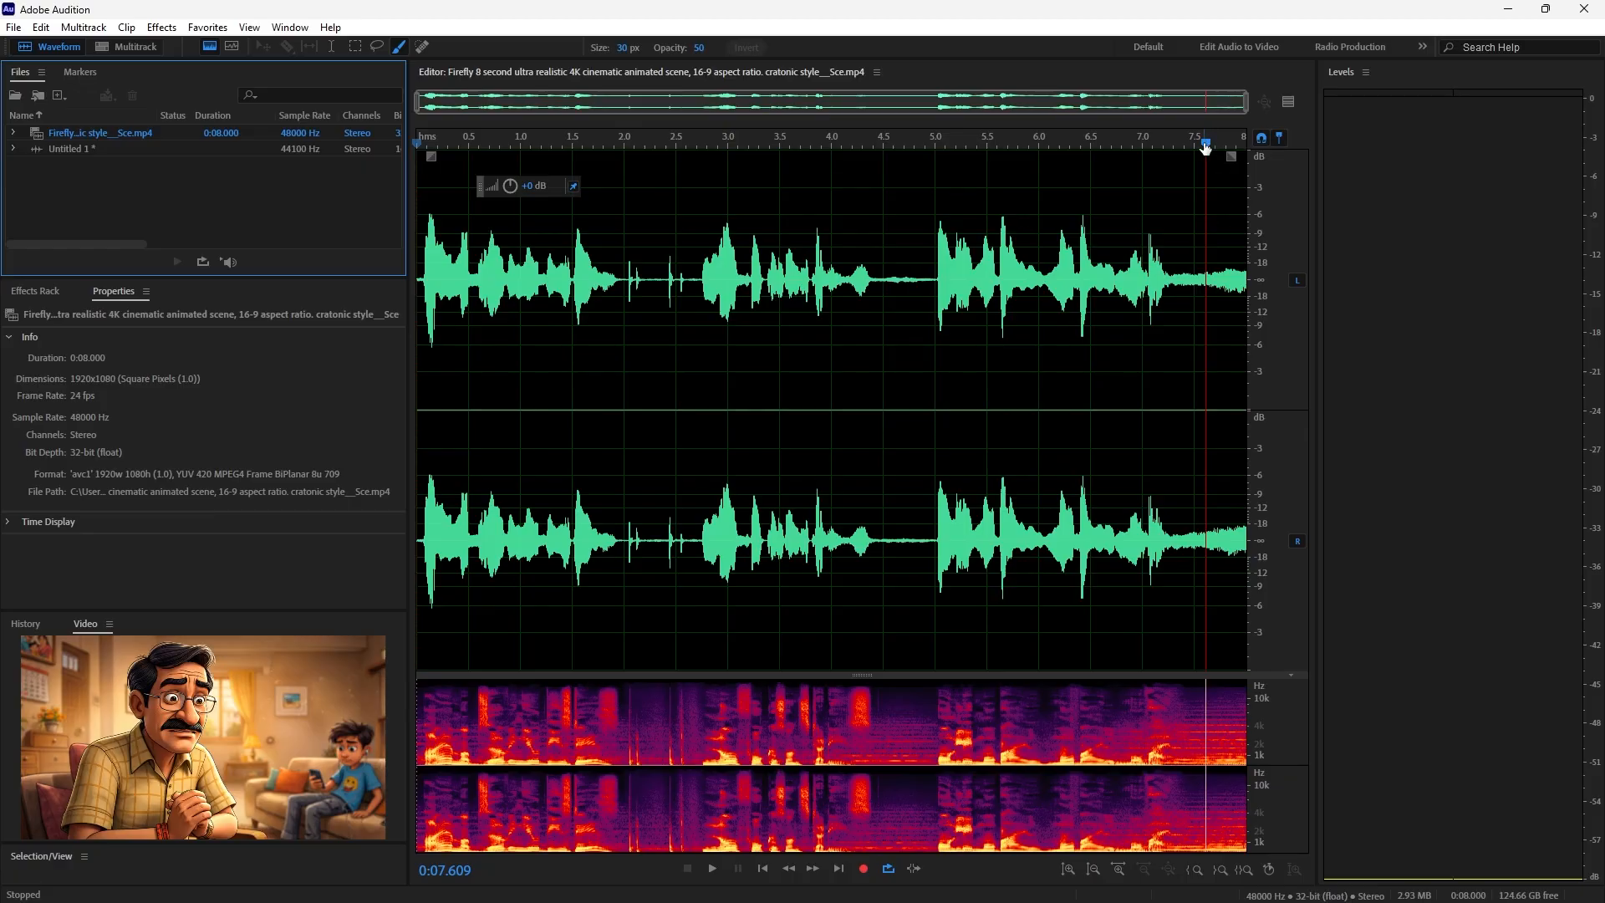
{"action": "left_click_drag", "start_coordinate": [1205, 148], "coordinate": [922, 434]}
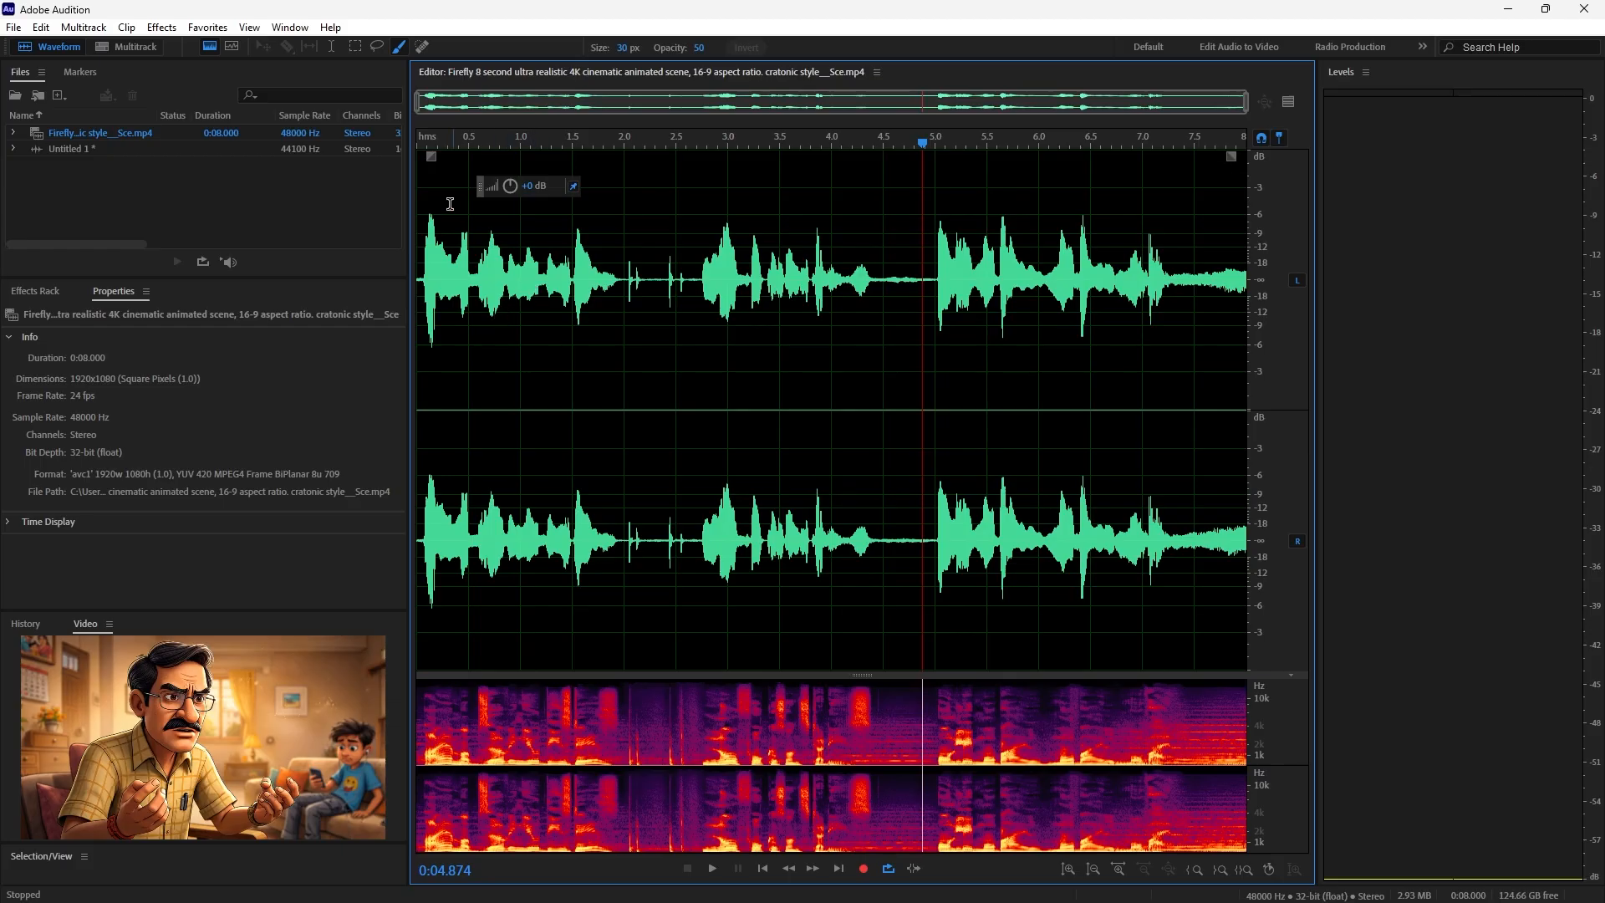
Hide the spectral frequency display, view the spectral pitch display, and switch back to the spectral frequency display
{"action": "left_click", "coordinate": [208, 50]}
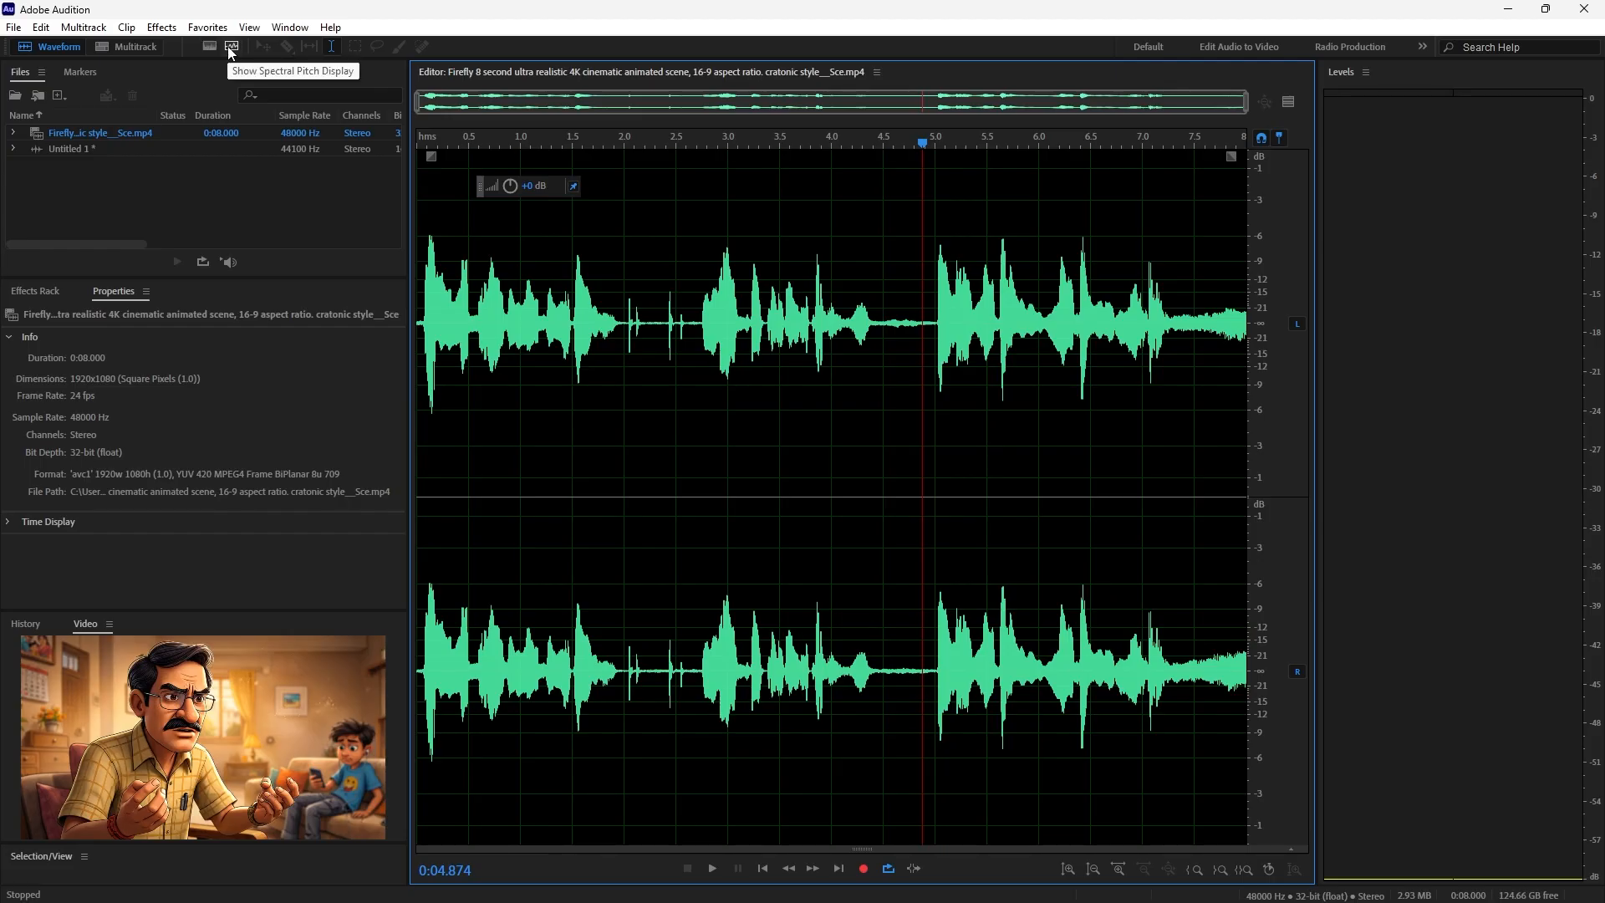
{"action": "left_click", "coordinate": [232, 47]}
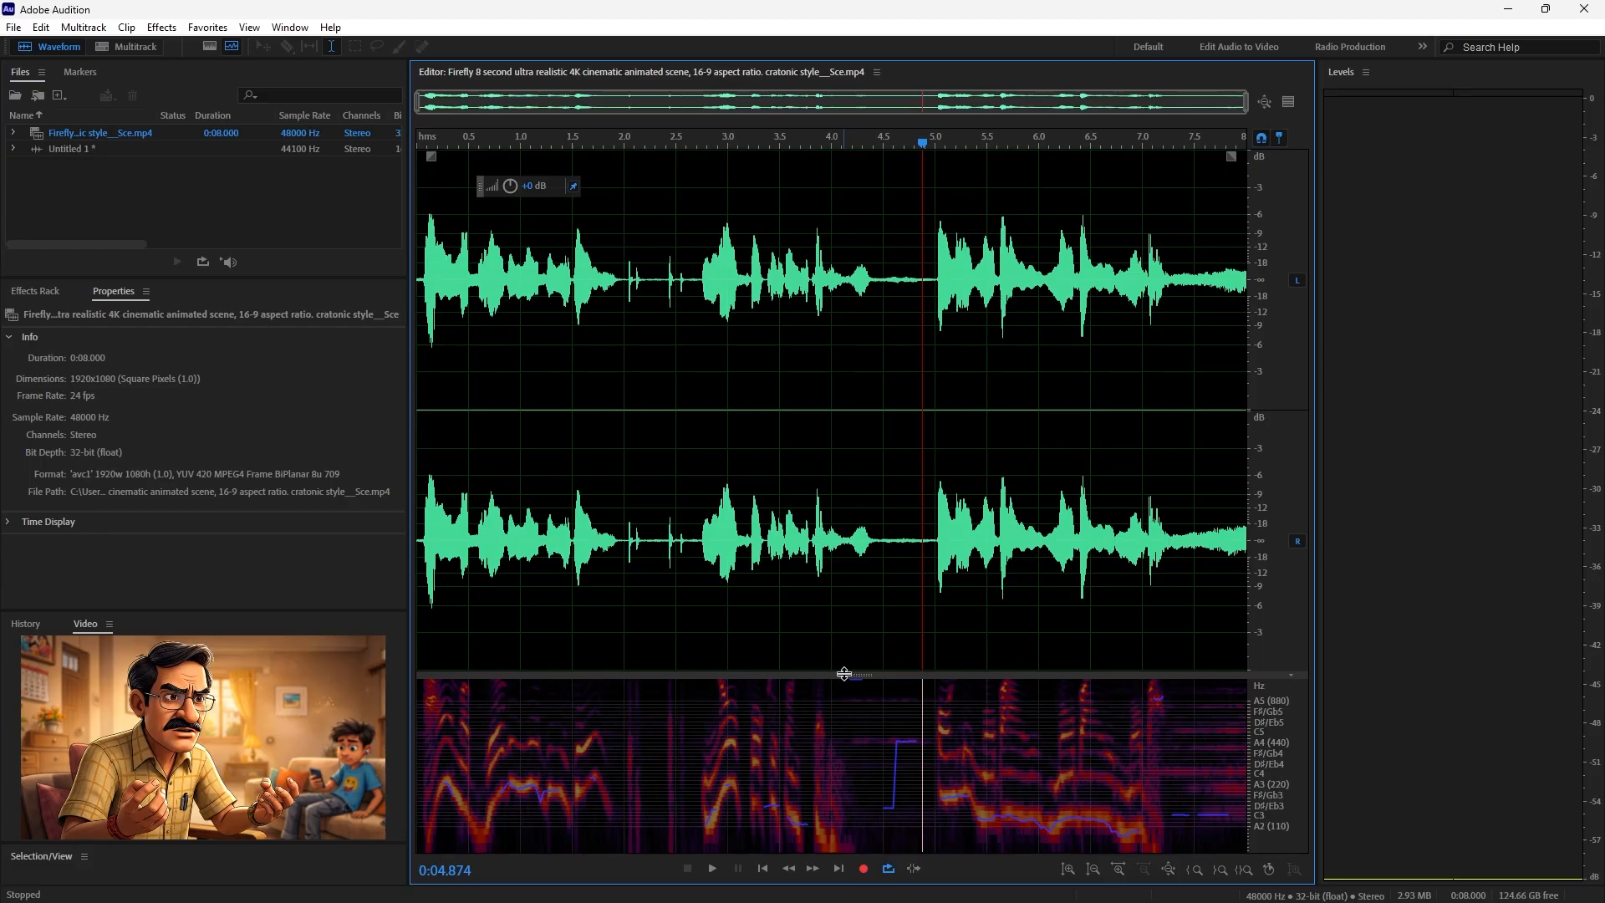
{"action": "left_click", "coordinate": [213, 47]}
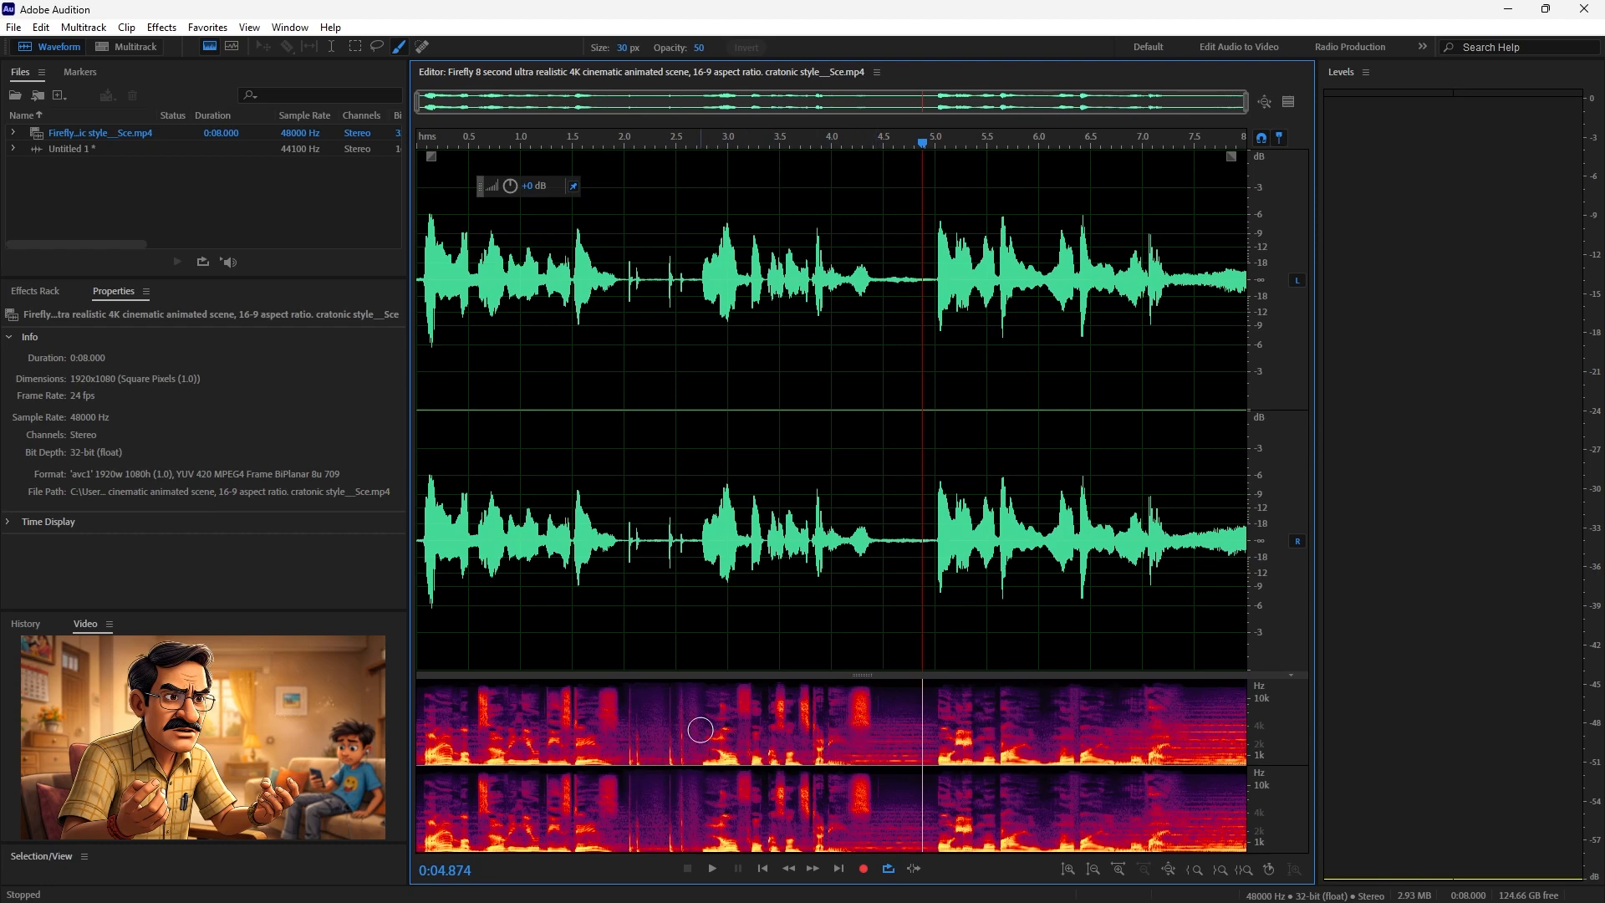
Play the clip from the playhead, and play only the selected speech from about 2.65 s to 4.1 s
{"action": "key", "text": "space"}
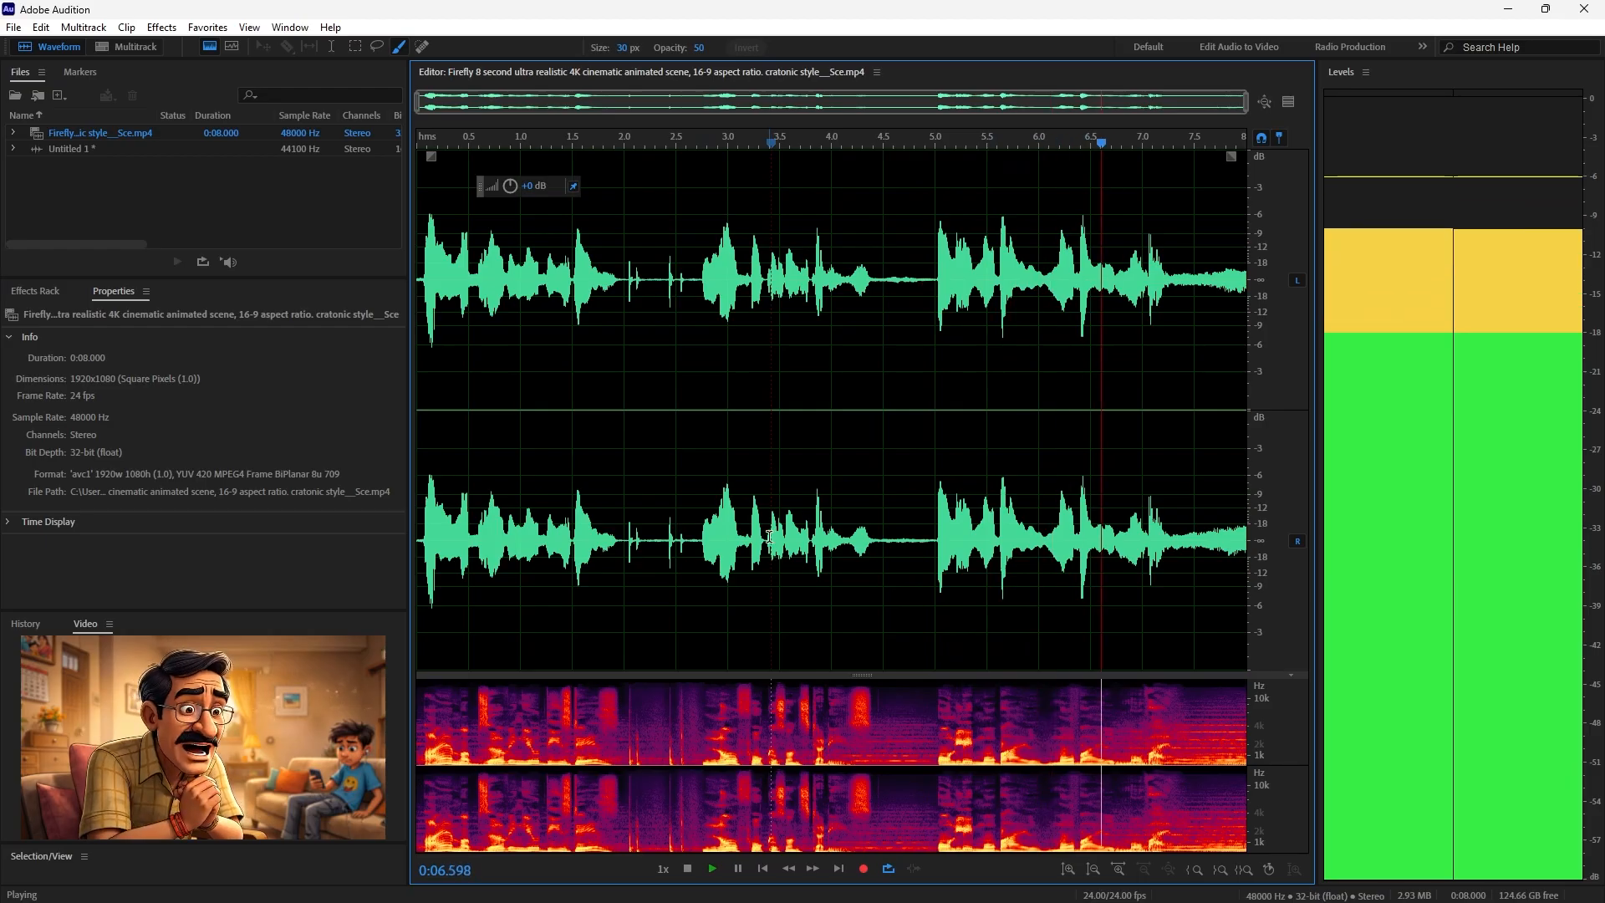
{"action": "key", "text": "space"}
{"action": "left_click_drag", "start_coordinate": [692, 544], "coordinate": [843, 548]}
{"action": "key", "text": "space"}
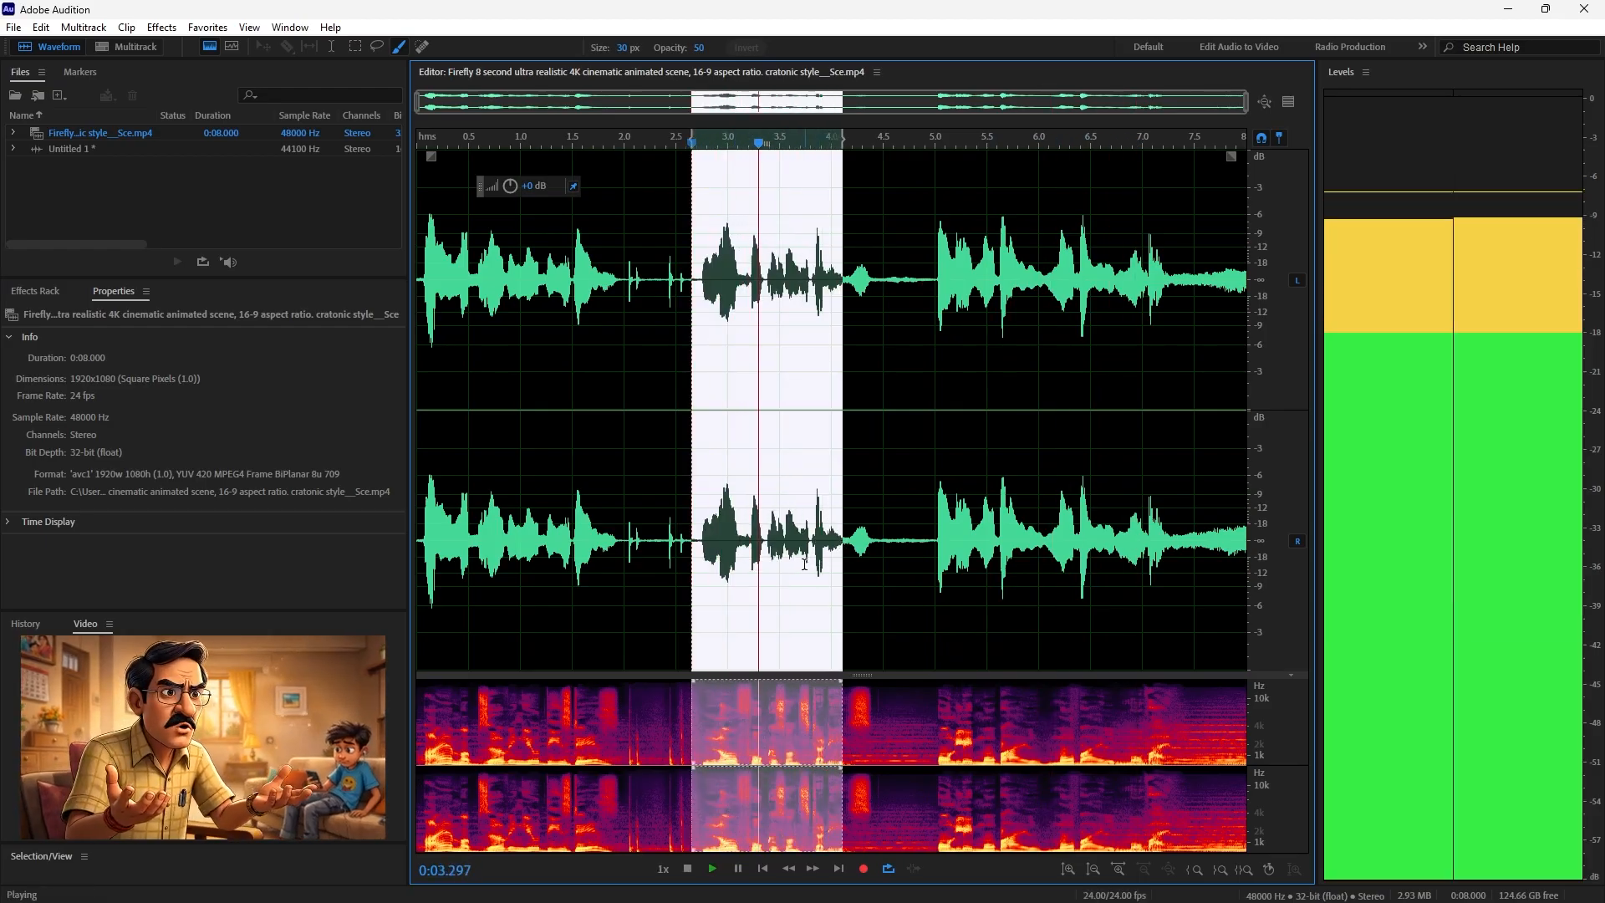
{"action": "key", "text": "space"}
Select only the loud speech peak near 3.0 s and trim the selection's start to about 2.96 s
{"action": "scroll", "coordinate": [752, 544], "scroll_direction": "up", "scroll_amount": 3}
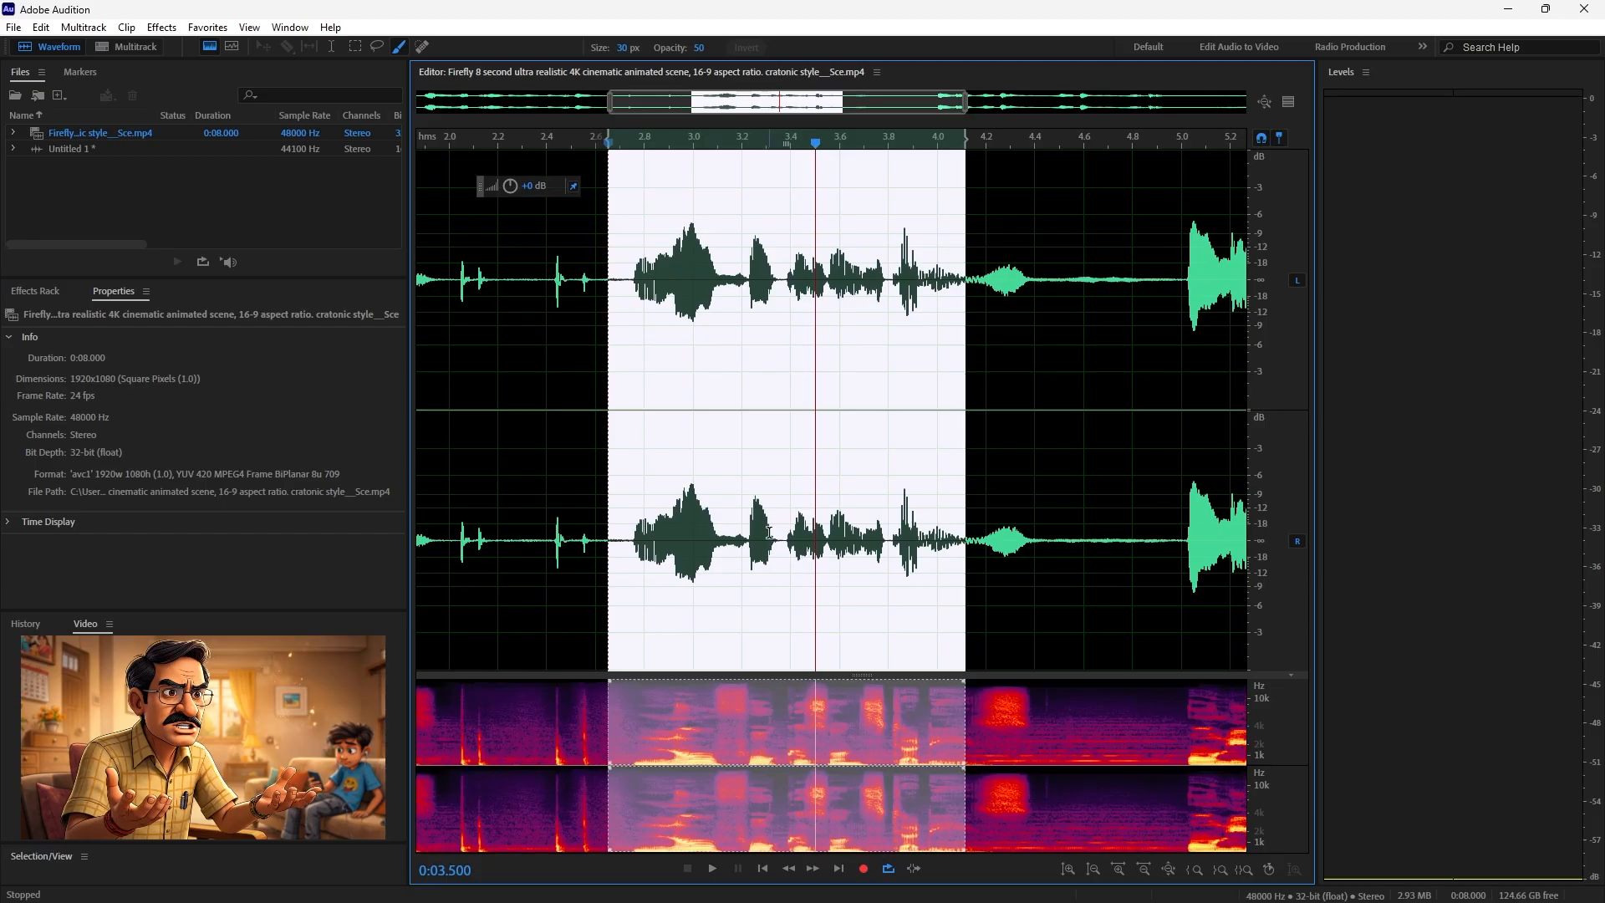
{"action": "scroll", "coordinate": [768, 544], "scroll_direction": "down", "scroll_amount": 2}
{"action": "scroll", "coordinate": [790, 544], "scroll_direction": "up", "scroll_amount": 2}
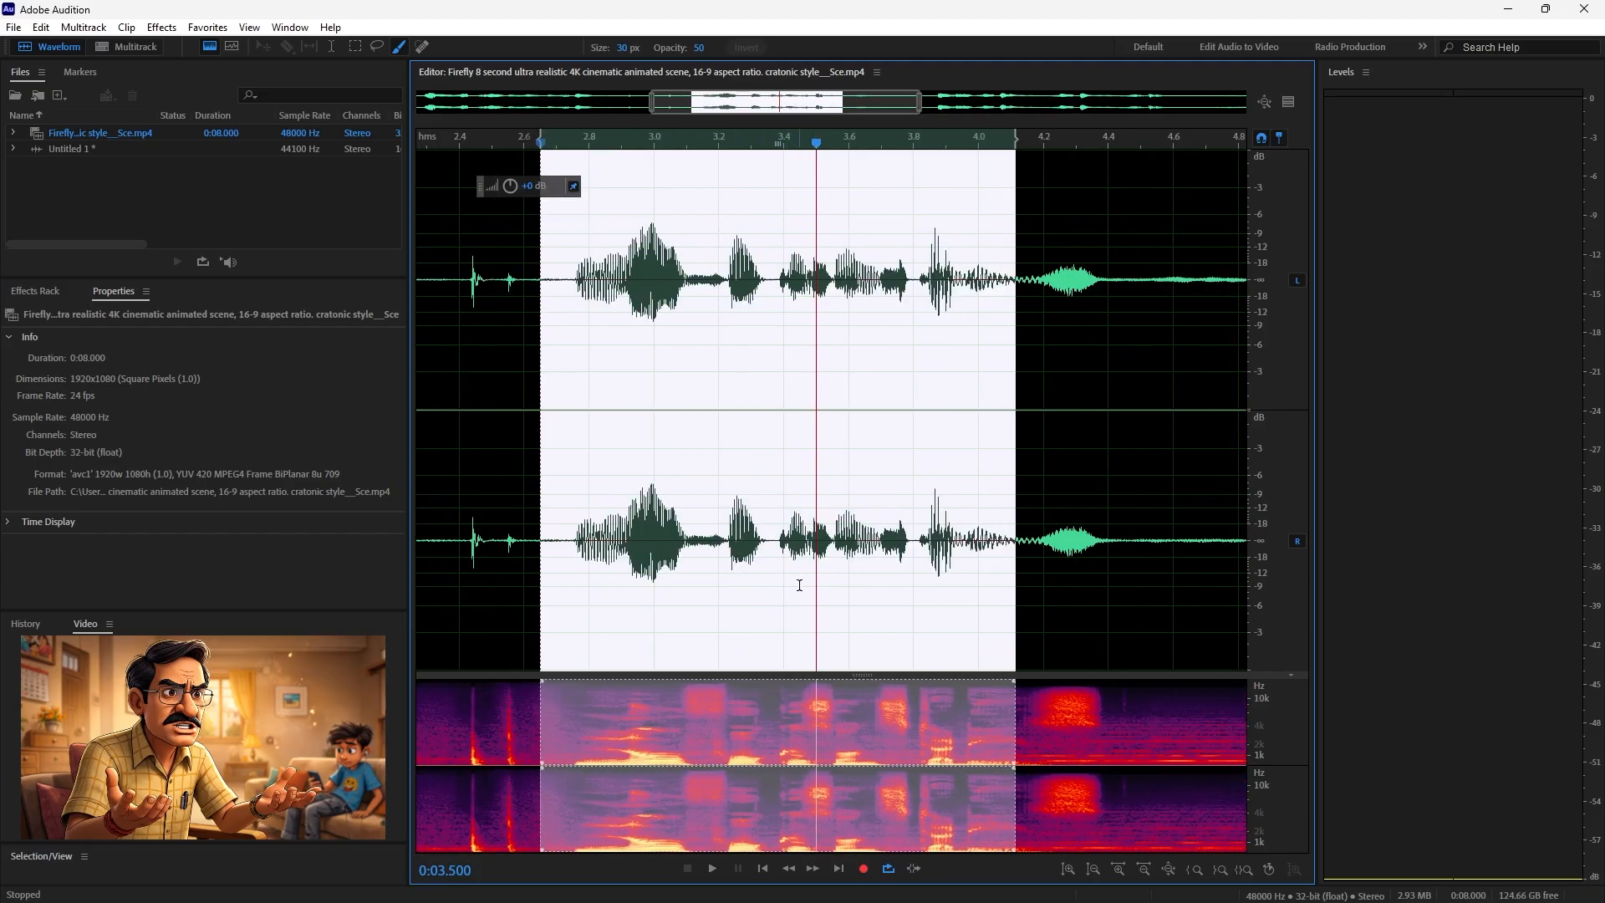
{"action": "scroll", "coordinate": [800, 585], "scroll_direction": "up", "scroll_amount": 1}
{"action": "scroll", "coordinate": [810, 545], "scroll_direction": "down", "scroll_amount": 1}
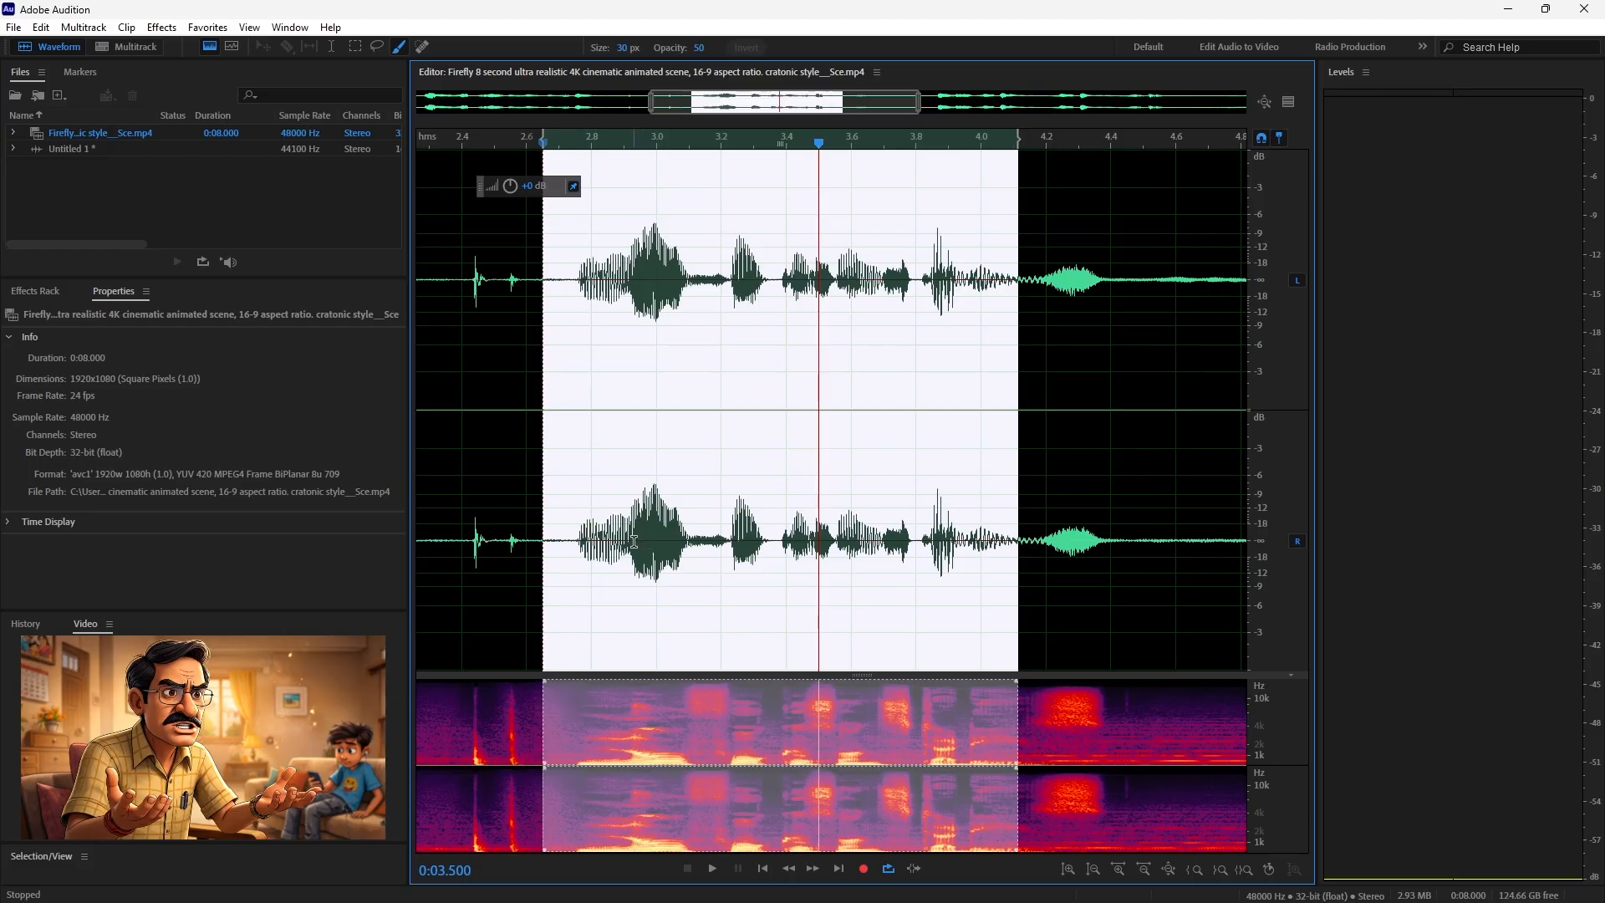
{"action": "left_click_drag", "start_coordinate": [635, 542], "coordinate": [684, 550]}
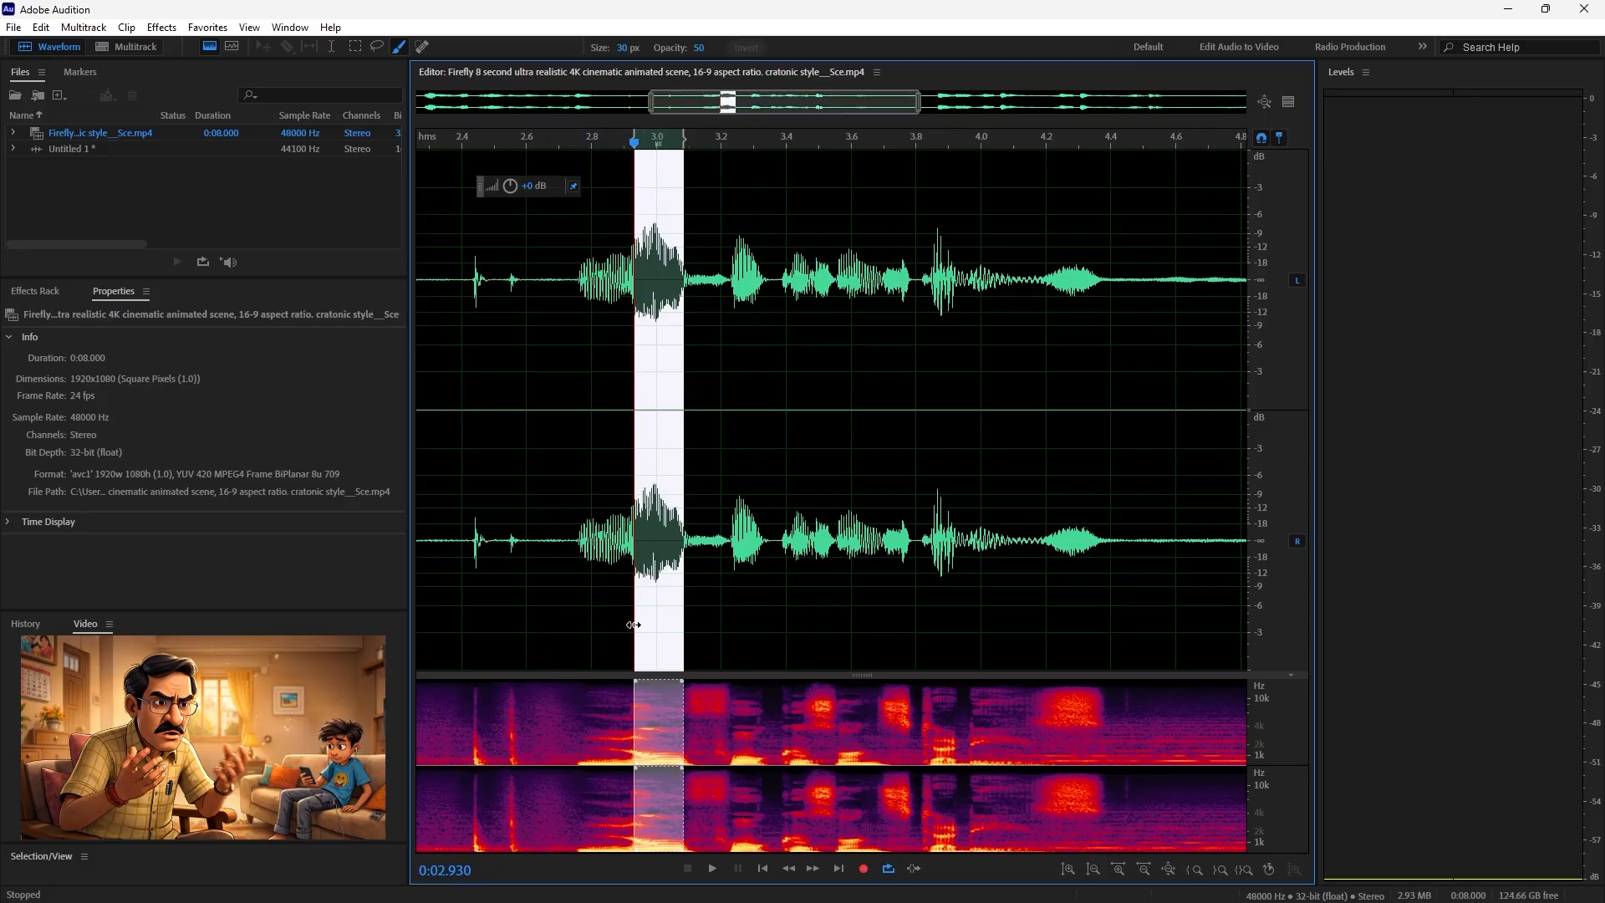
{"action": "left_click_drag", "start_coordinate": [633, 624], "coordinate": [645, 694]}
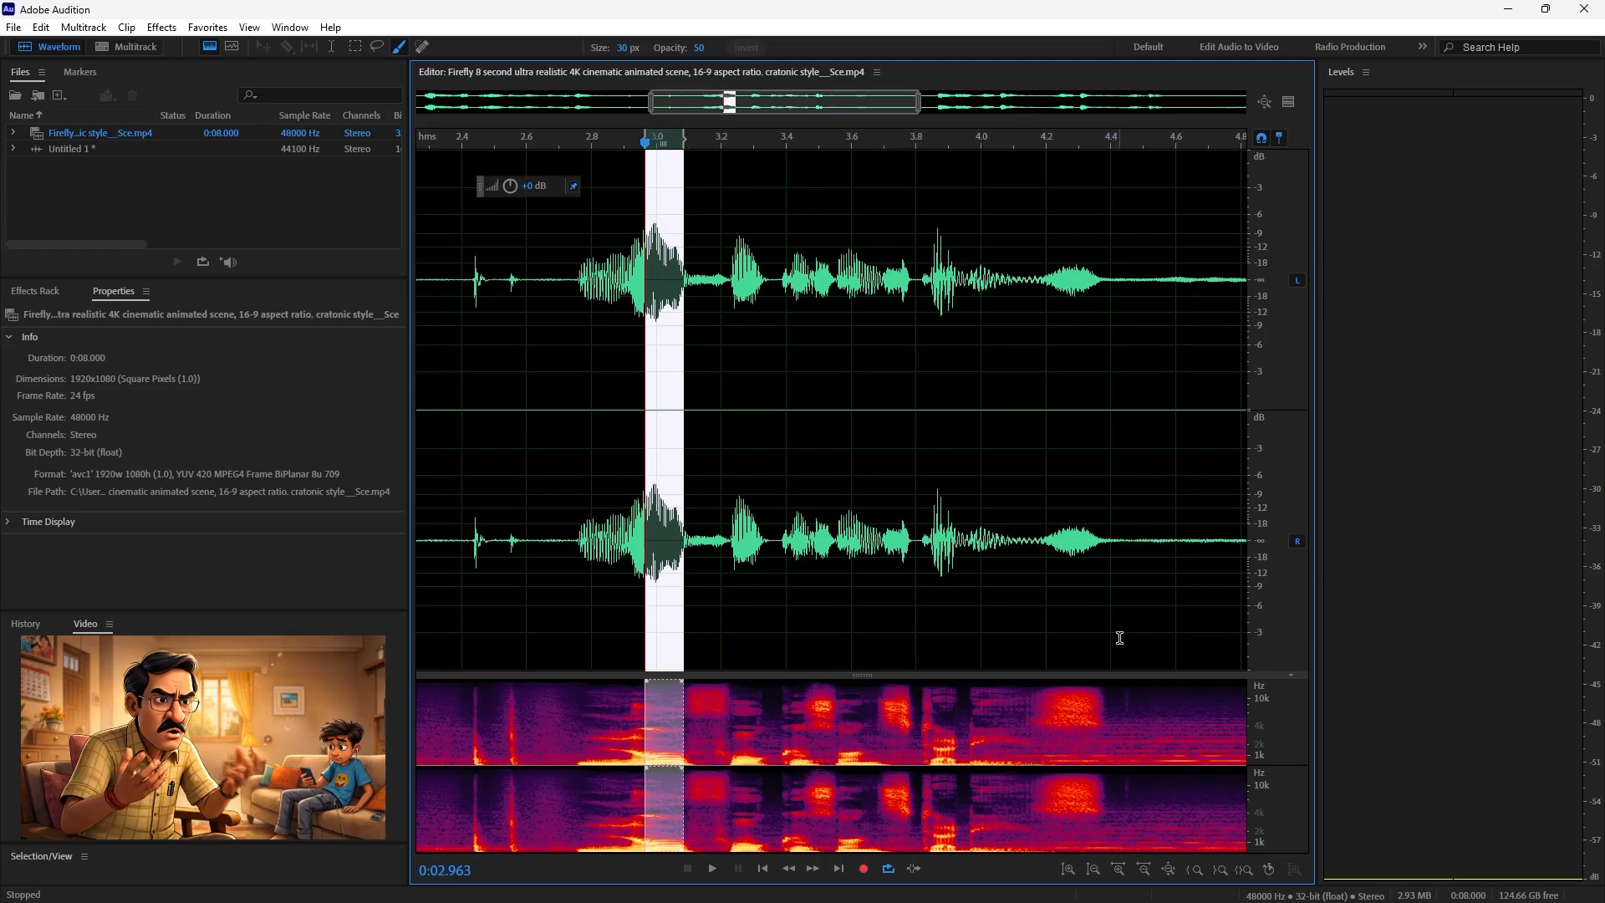
Delete a short section of about 0.04 s at about 4.43 s and dismiss the notice about saving video audio edits
{"action": "left_click_drag", "start_coordinate": [1120, 637], "coordinate": [1134, 649]}
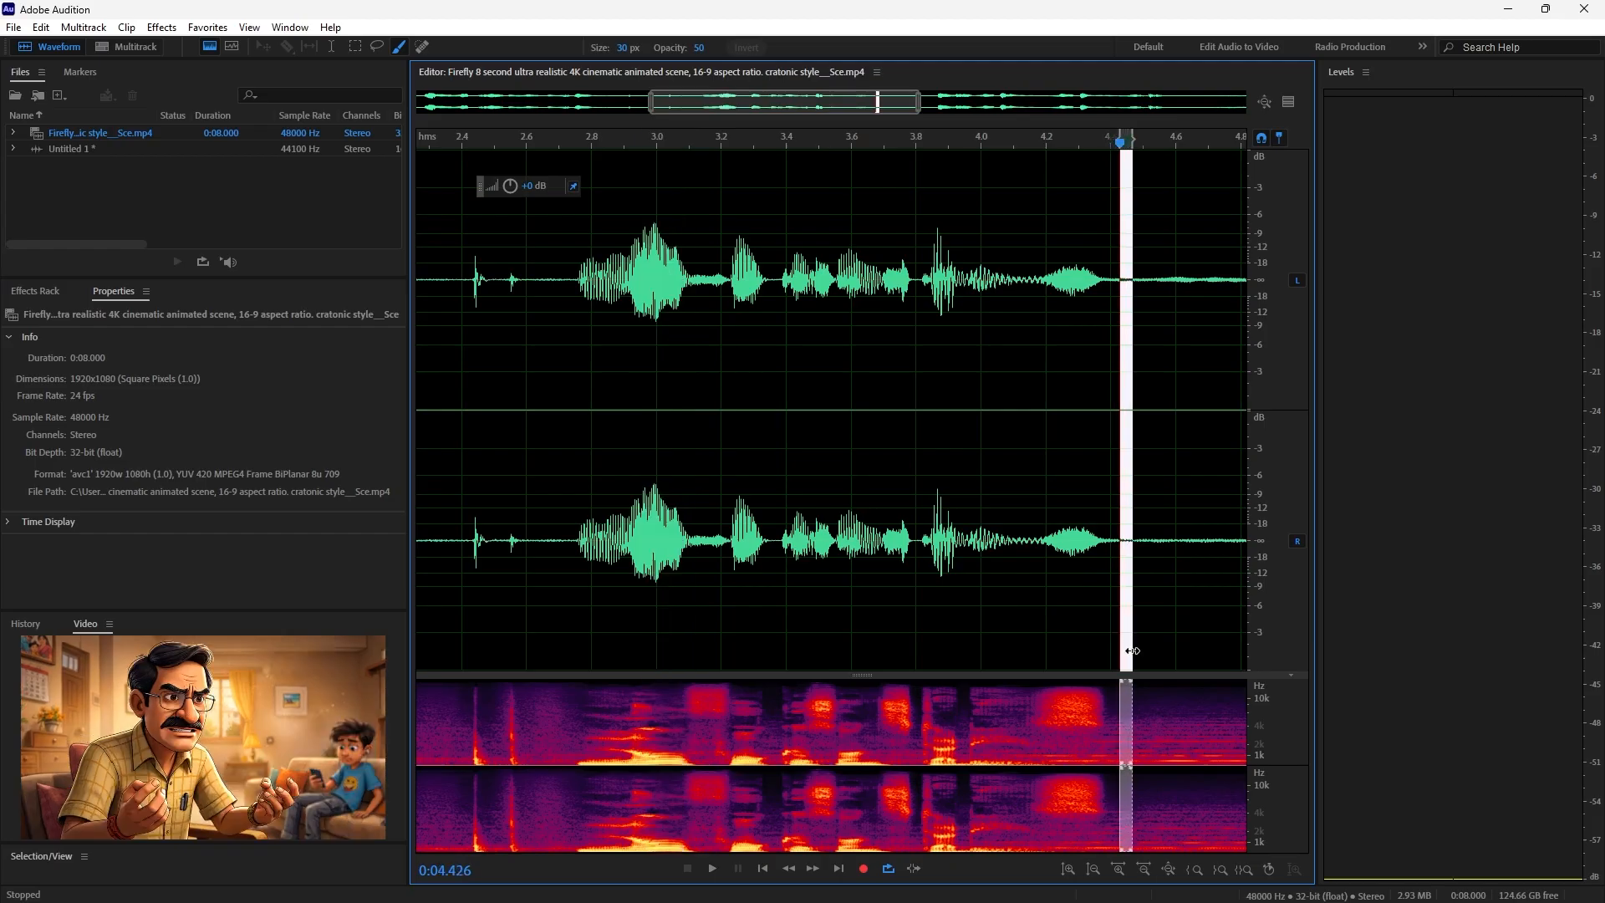
{"action": "key", "text": "Delete"}
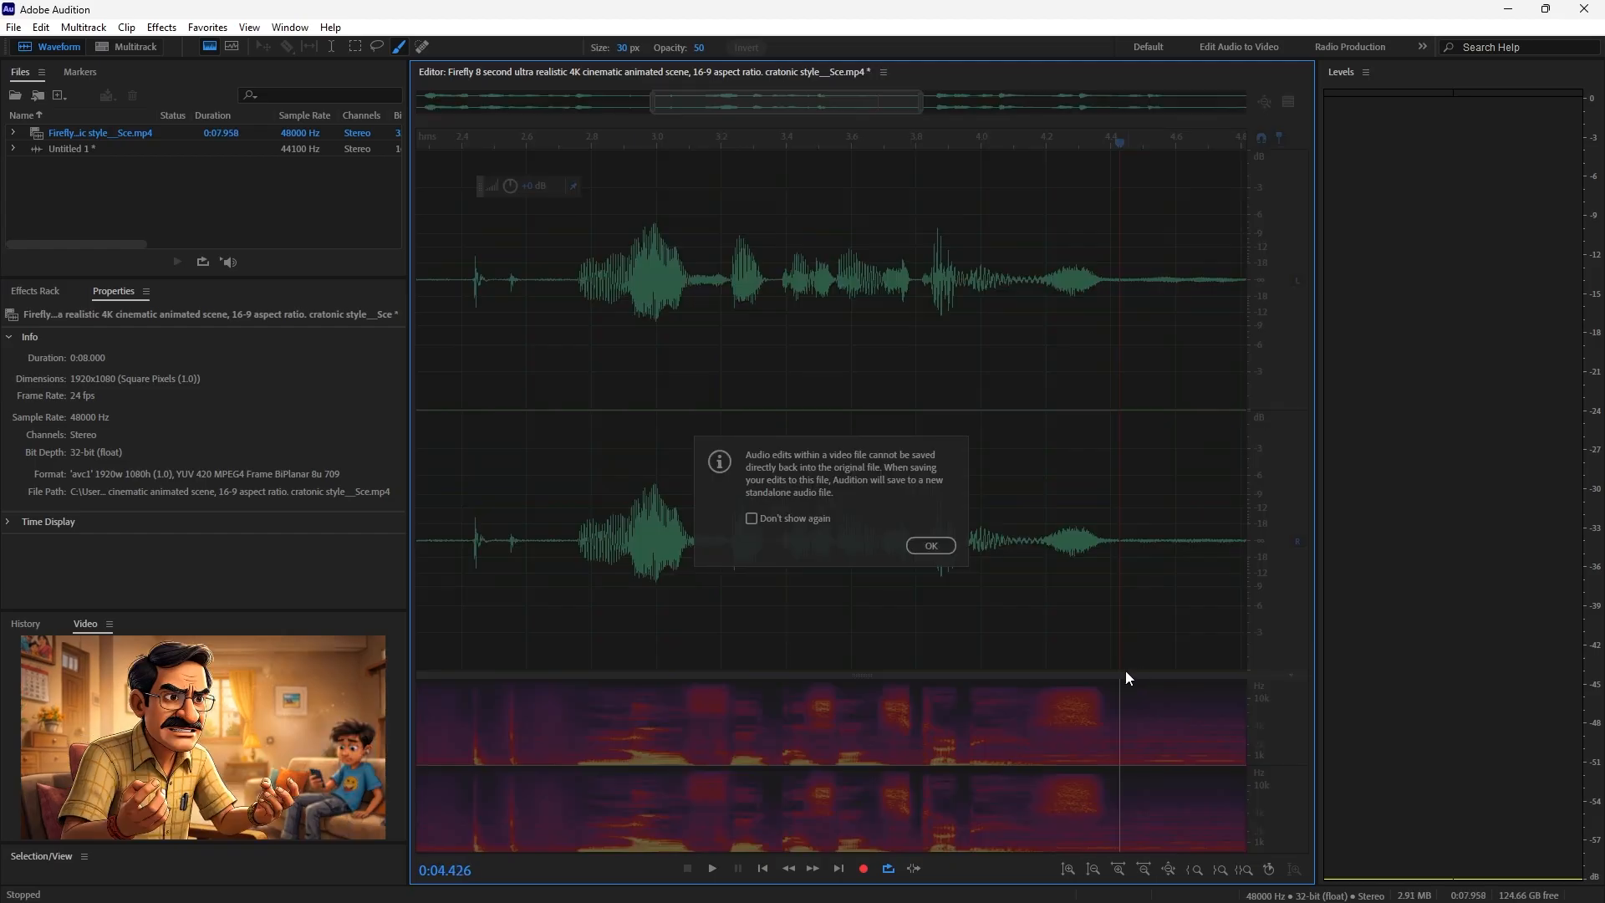
{"action": "left_click", "coordinate": [931, 545]}
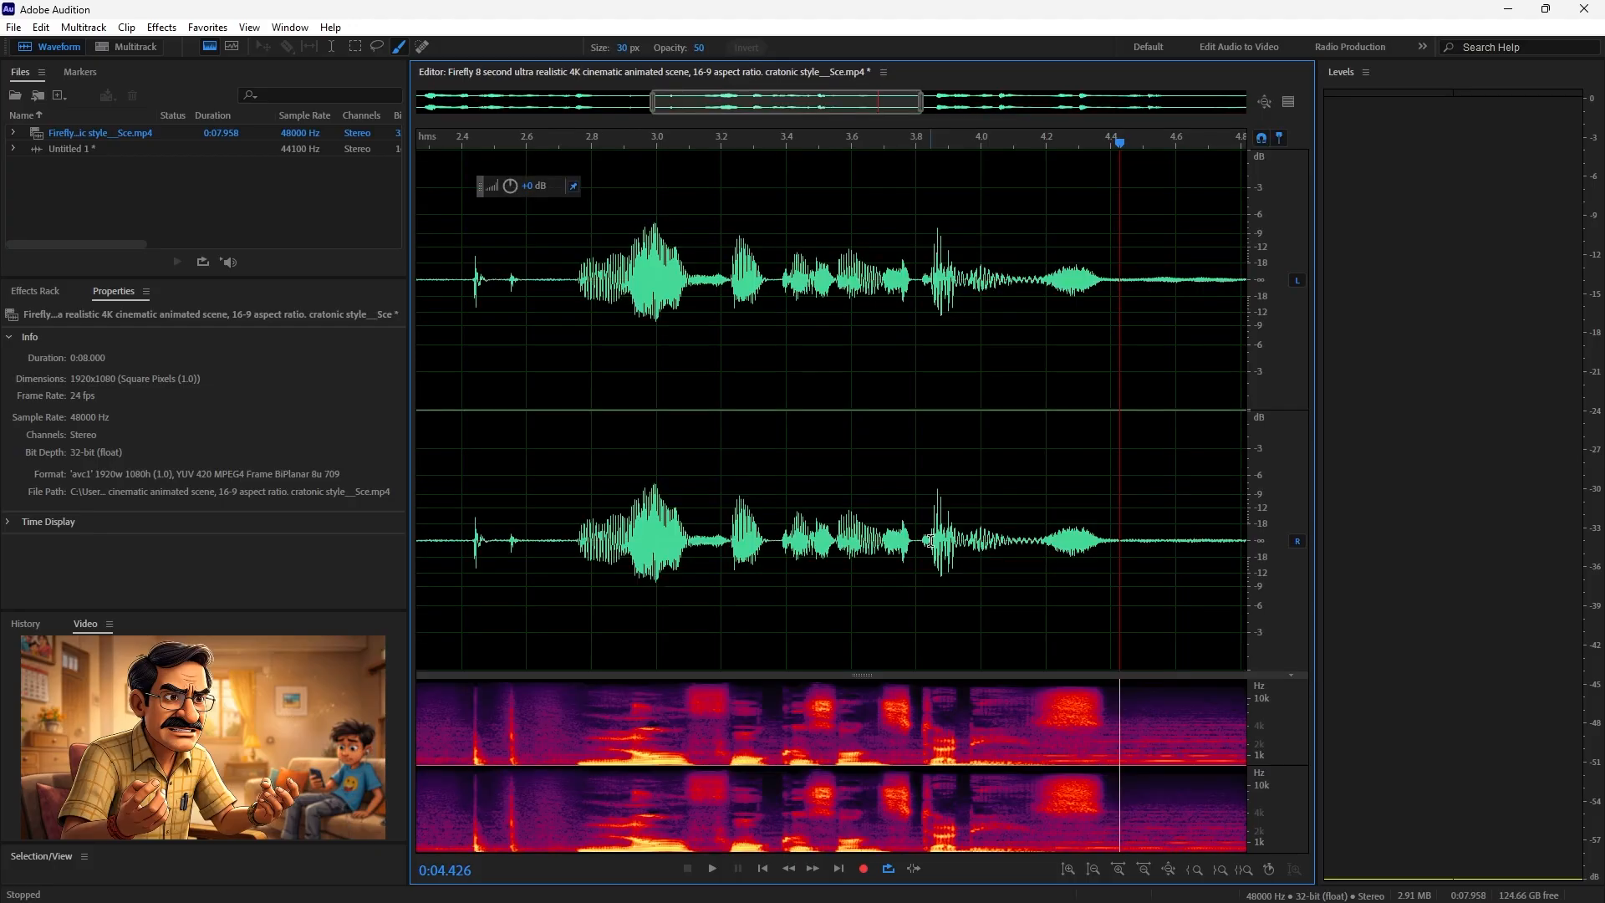
Play the edited audio from just before the cut and move the playhead to about 5.91 s
{"action": "left_click", "coordinate": [1023, 187]}
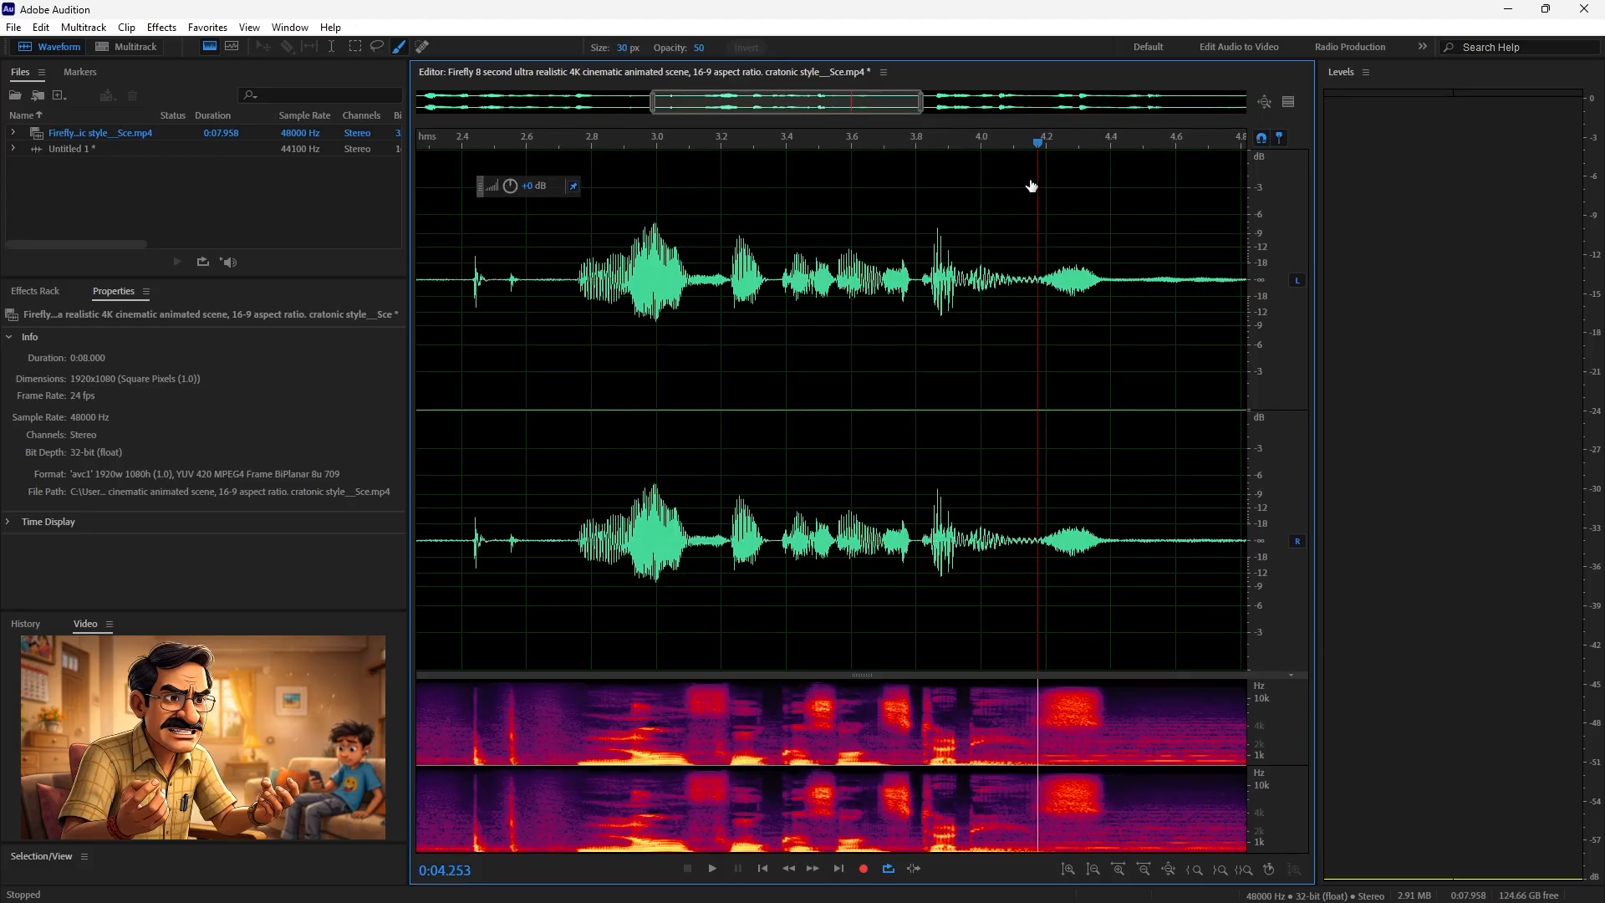
{"action": "key", "text": "space"}
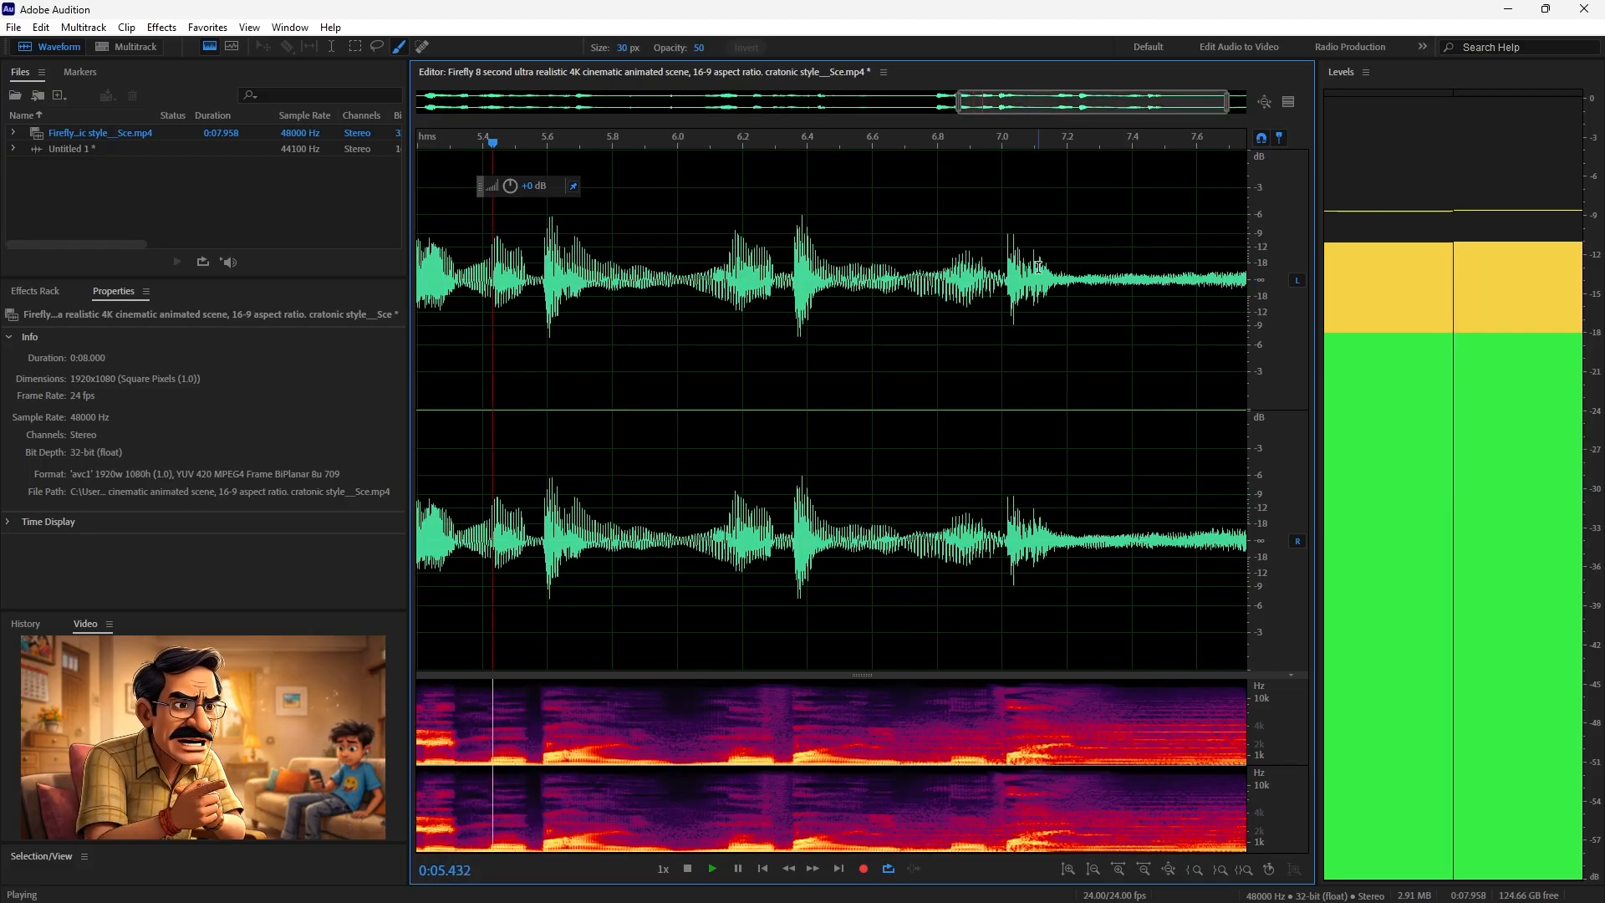
{"action": "key", "text": "space"}
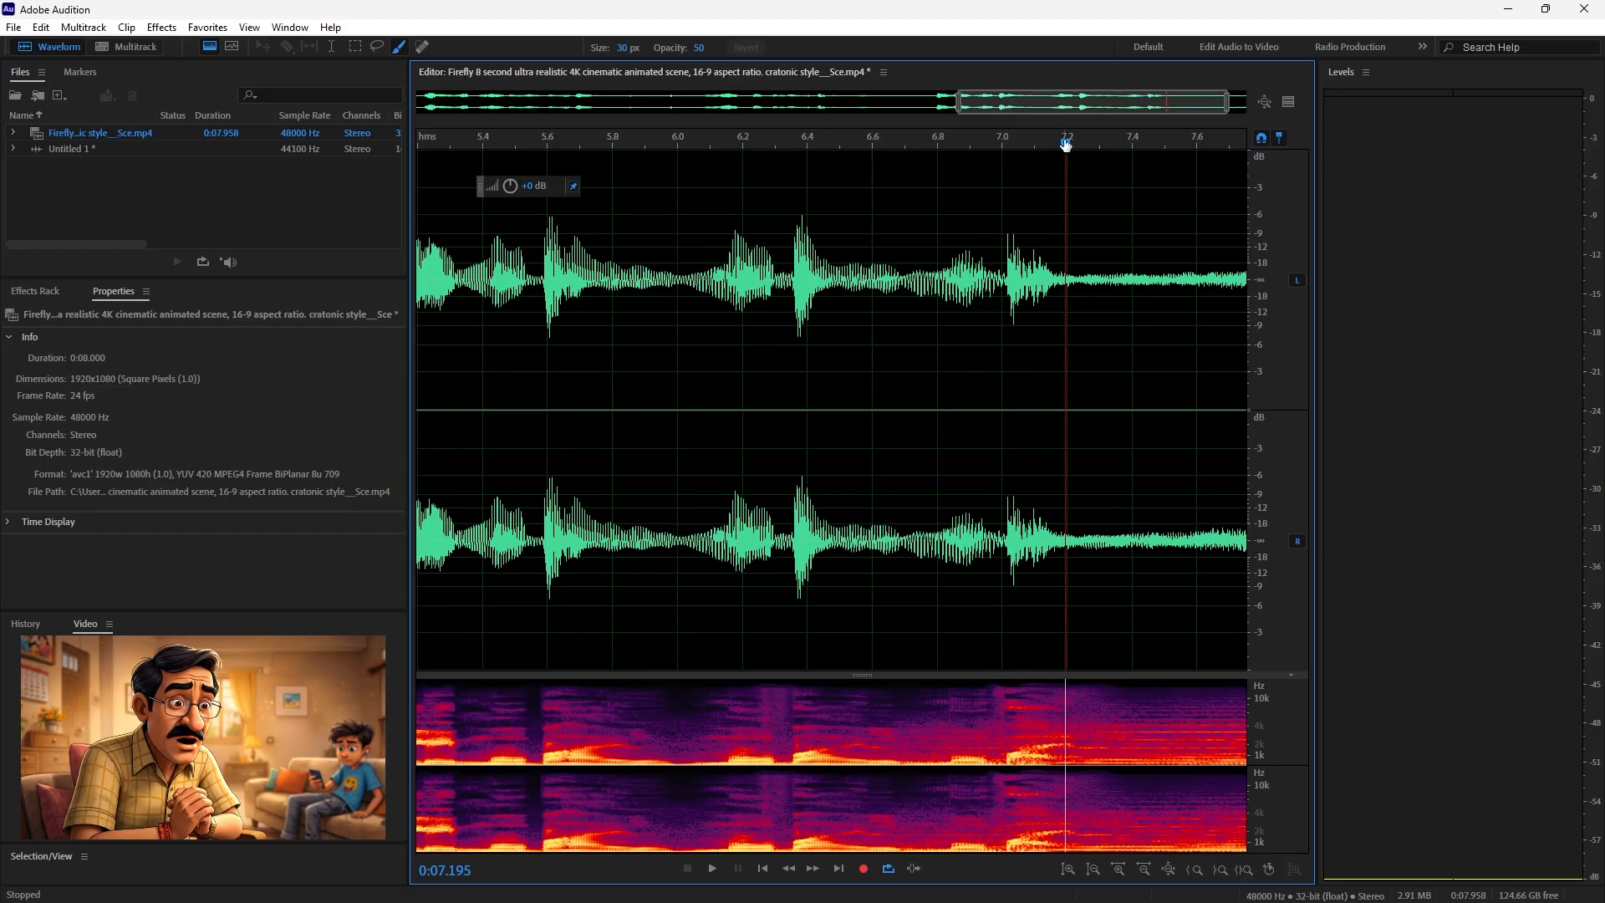
{"action": "left_click_drag", "start_coordinate": [1066, 145], "coordinate": [649, 291]}
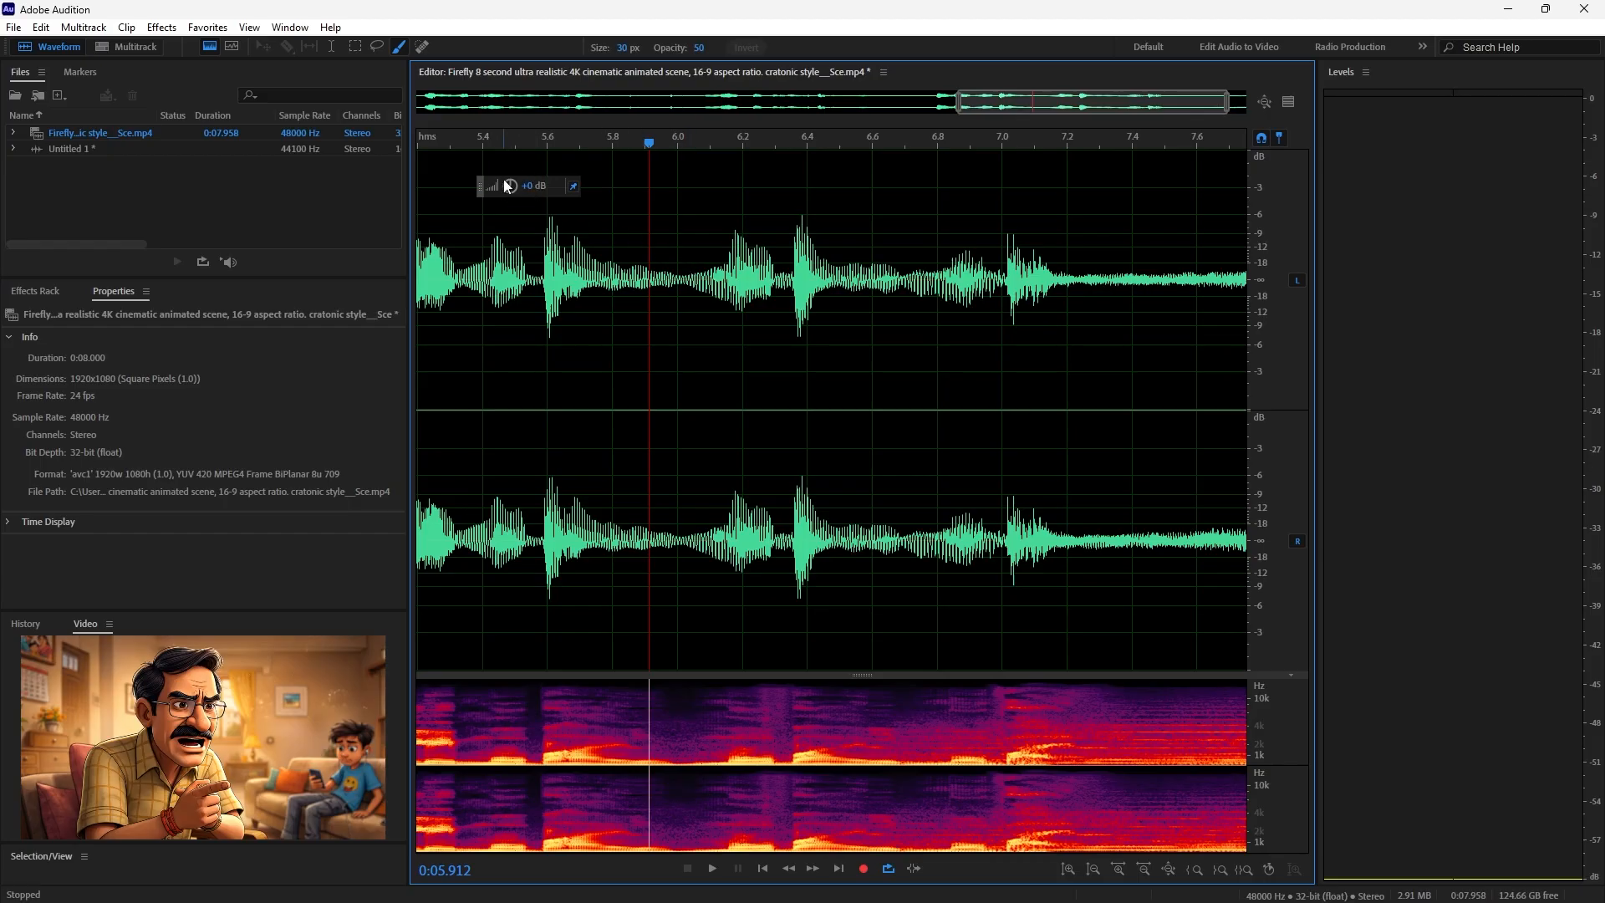
Raise the whole clip's volume with the floating gain control placed mid-waveform, and play the clip to hear it
{"action": "left_click_drag", "start_coordinate": [555, 188], "coordinate": [909, 390]}
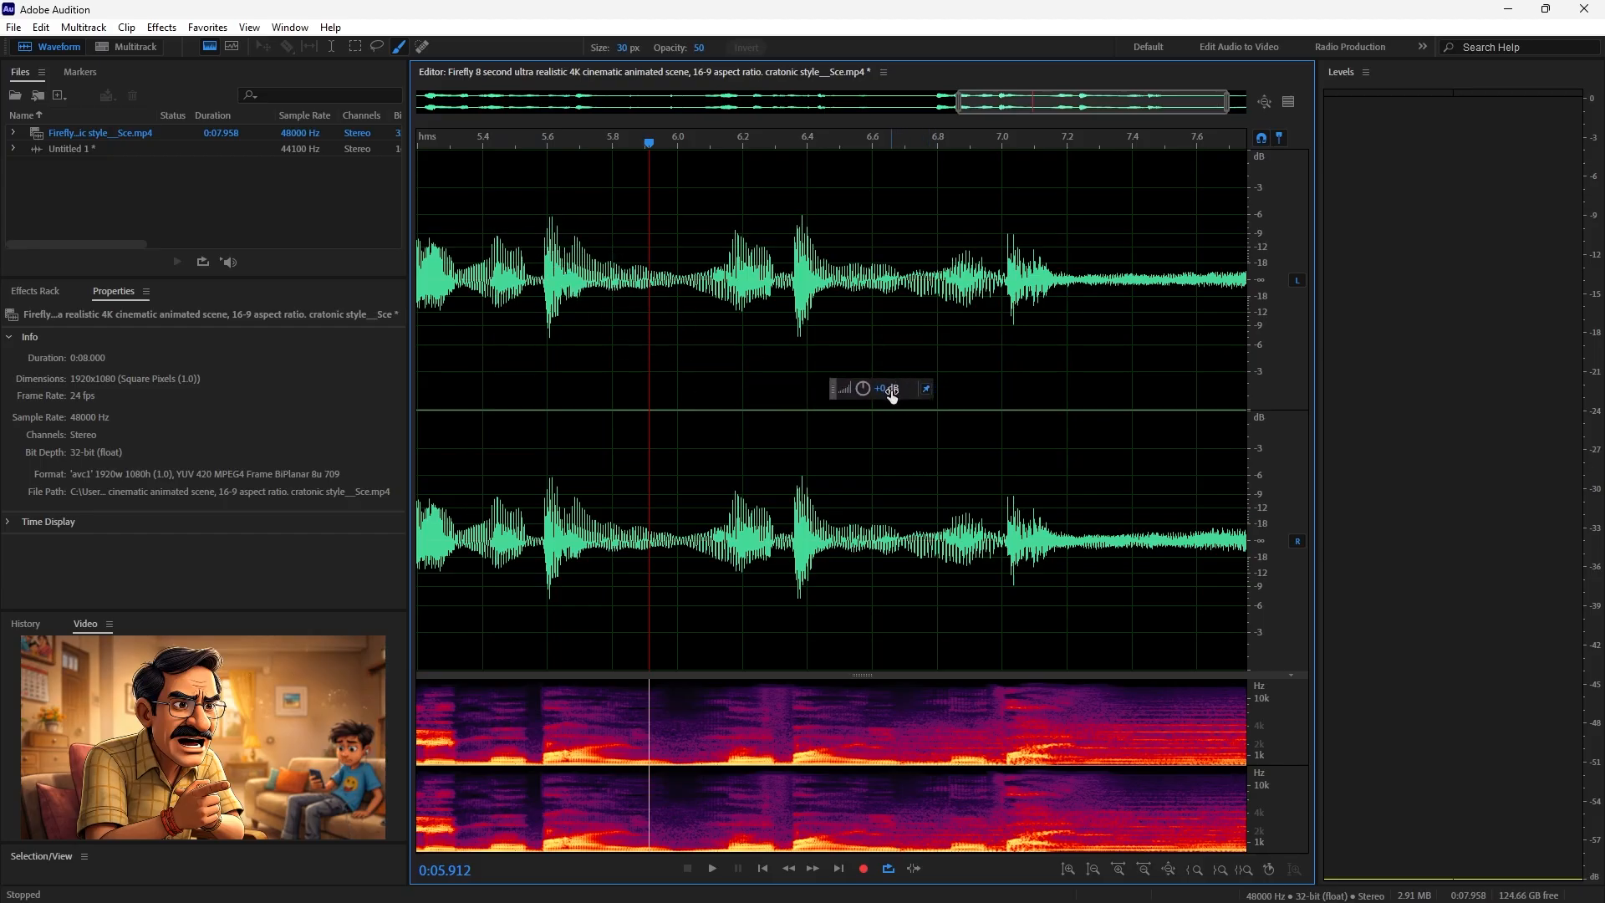
{"action": "left_click_drag", "start_coordinate": [866, 393], "coordinate": [902, 403]}
{"action": "key", "text": "space"}
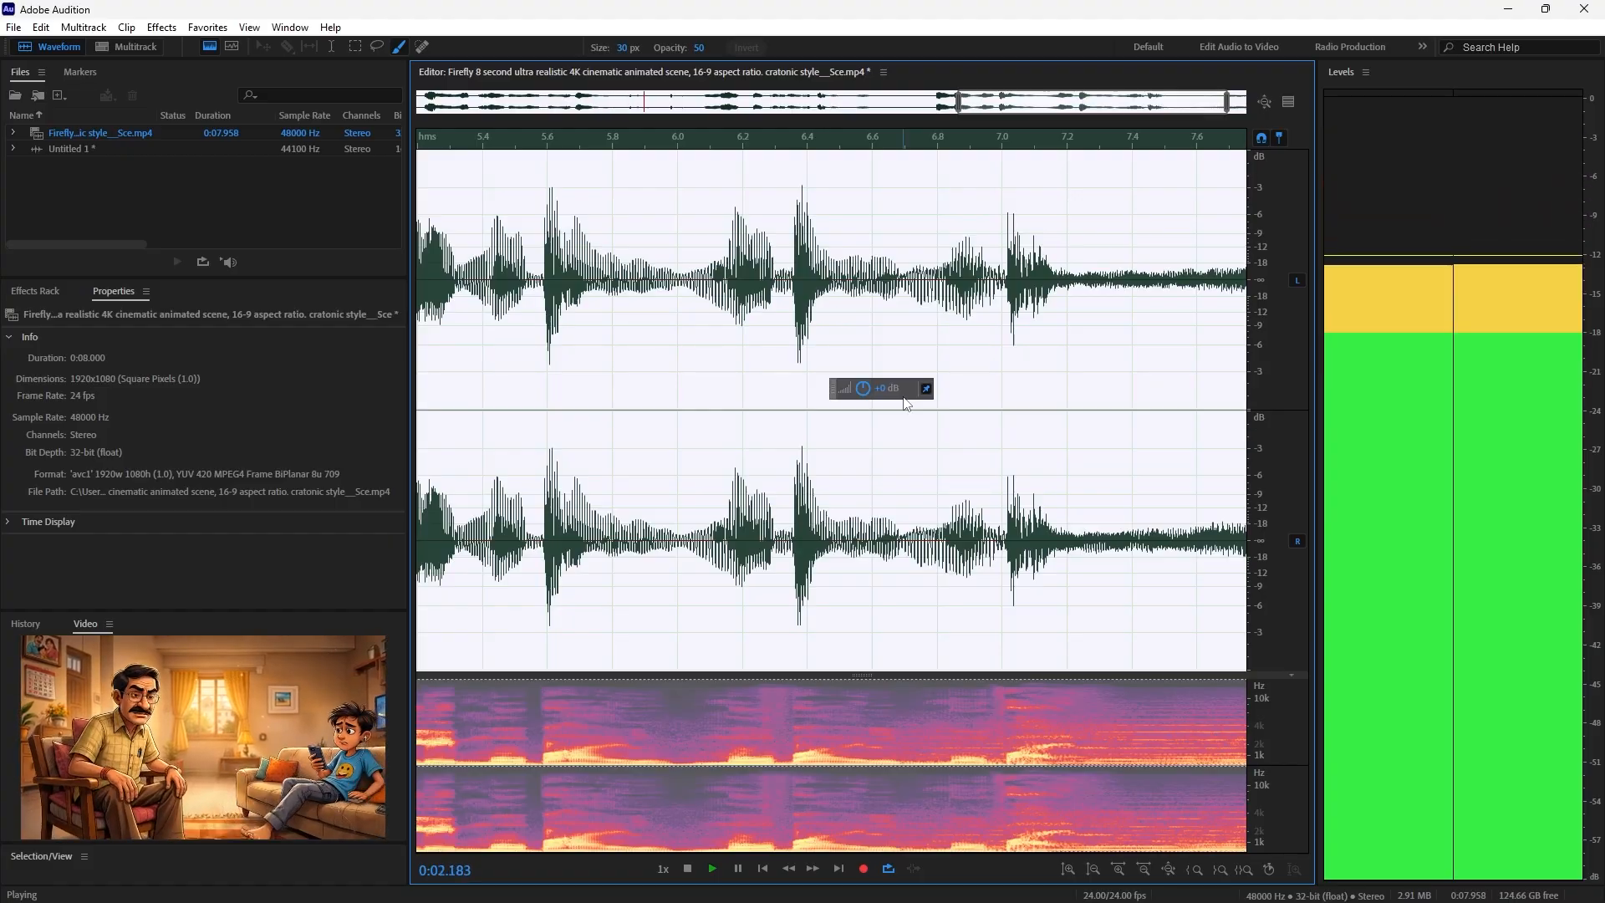
{"action": "key", "text": "space"}
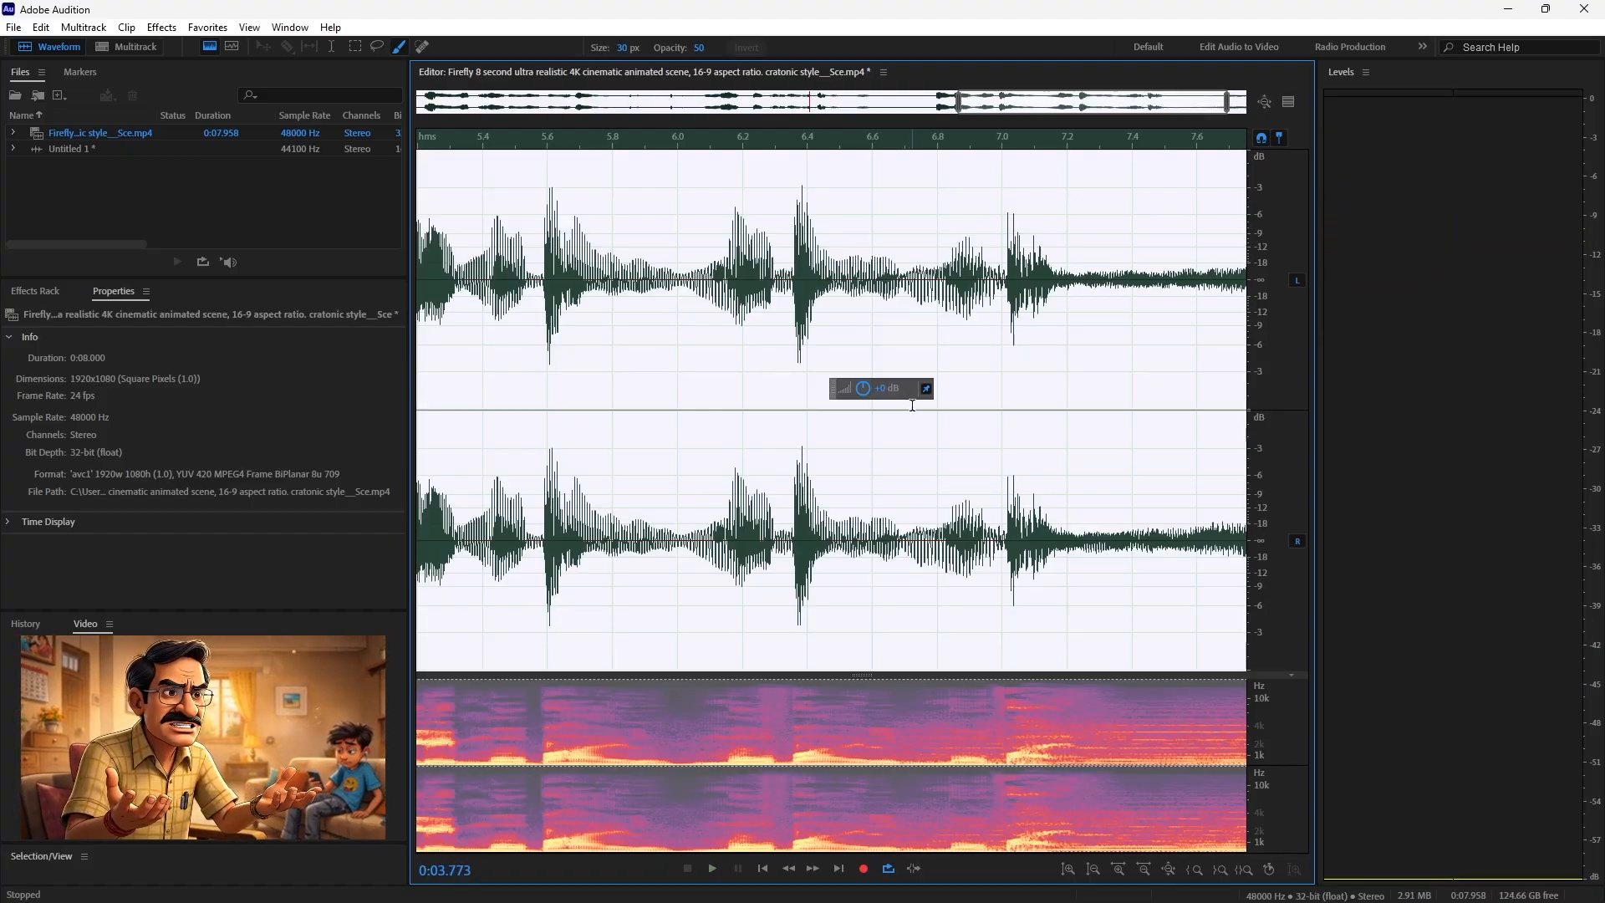
{"action": "key", "text": "space"}
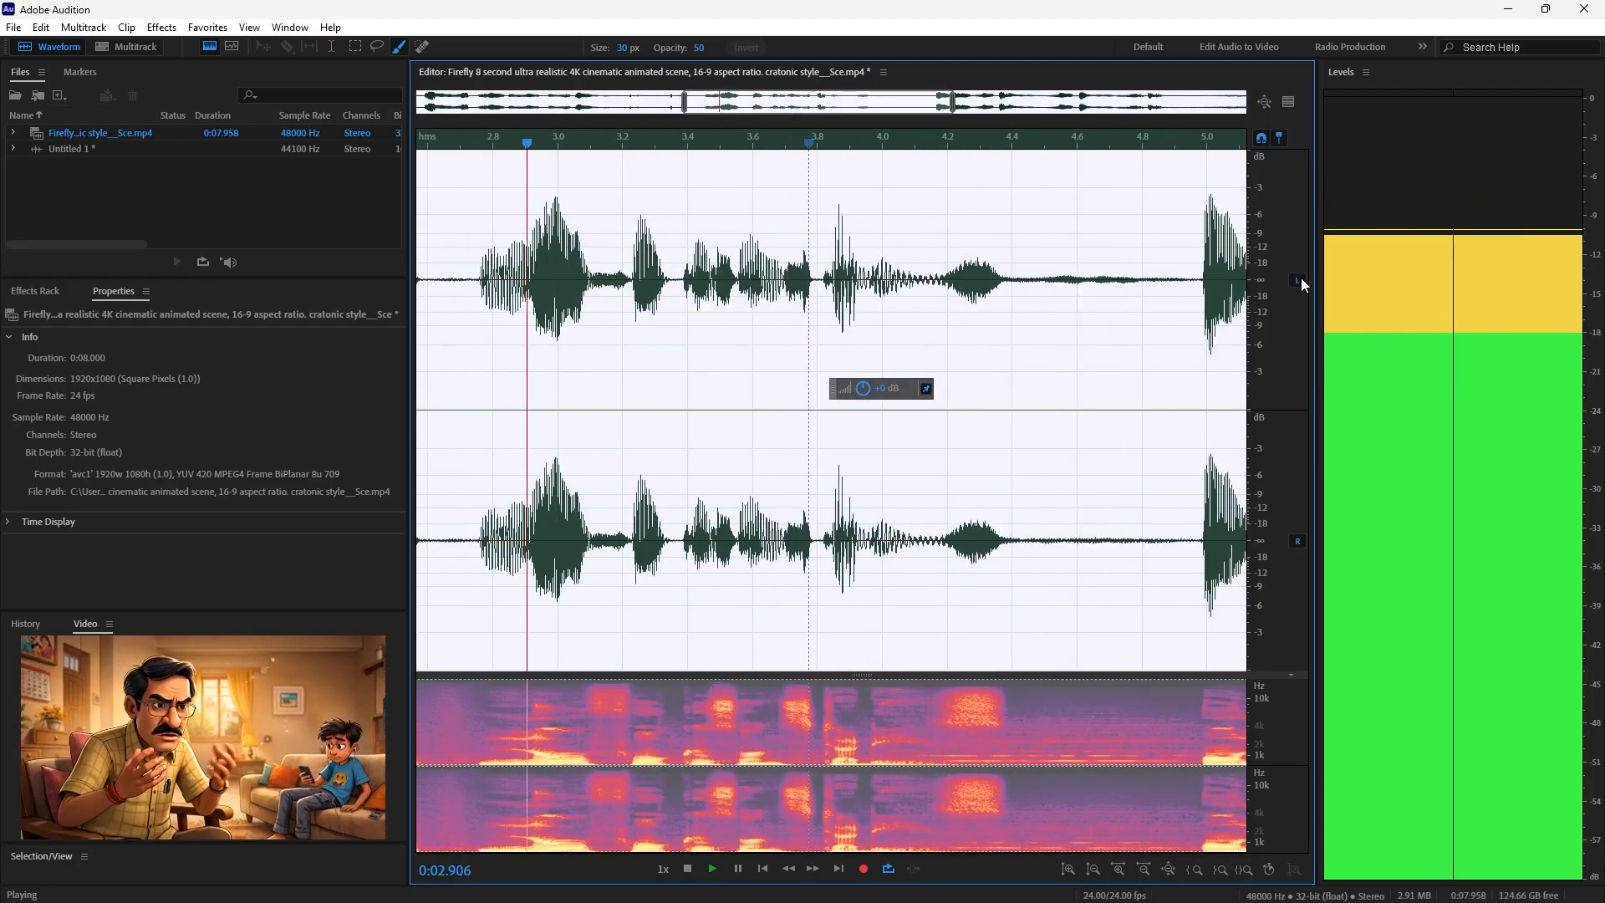
{"action": "key", "text": "space"}
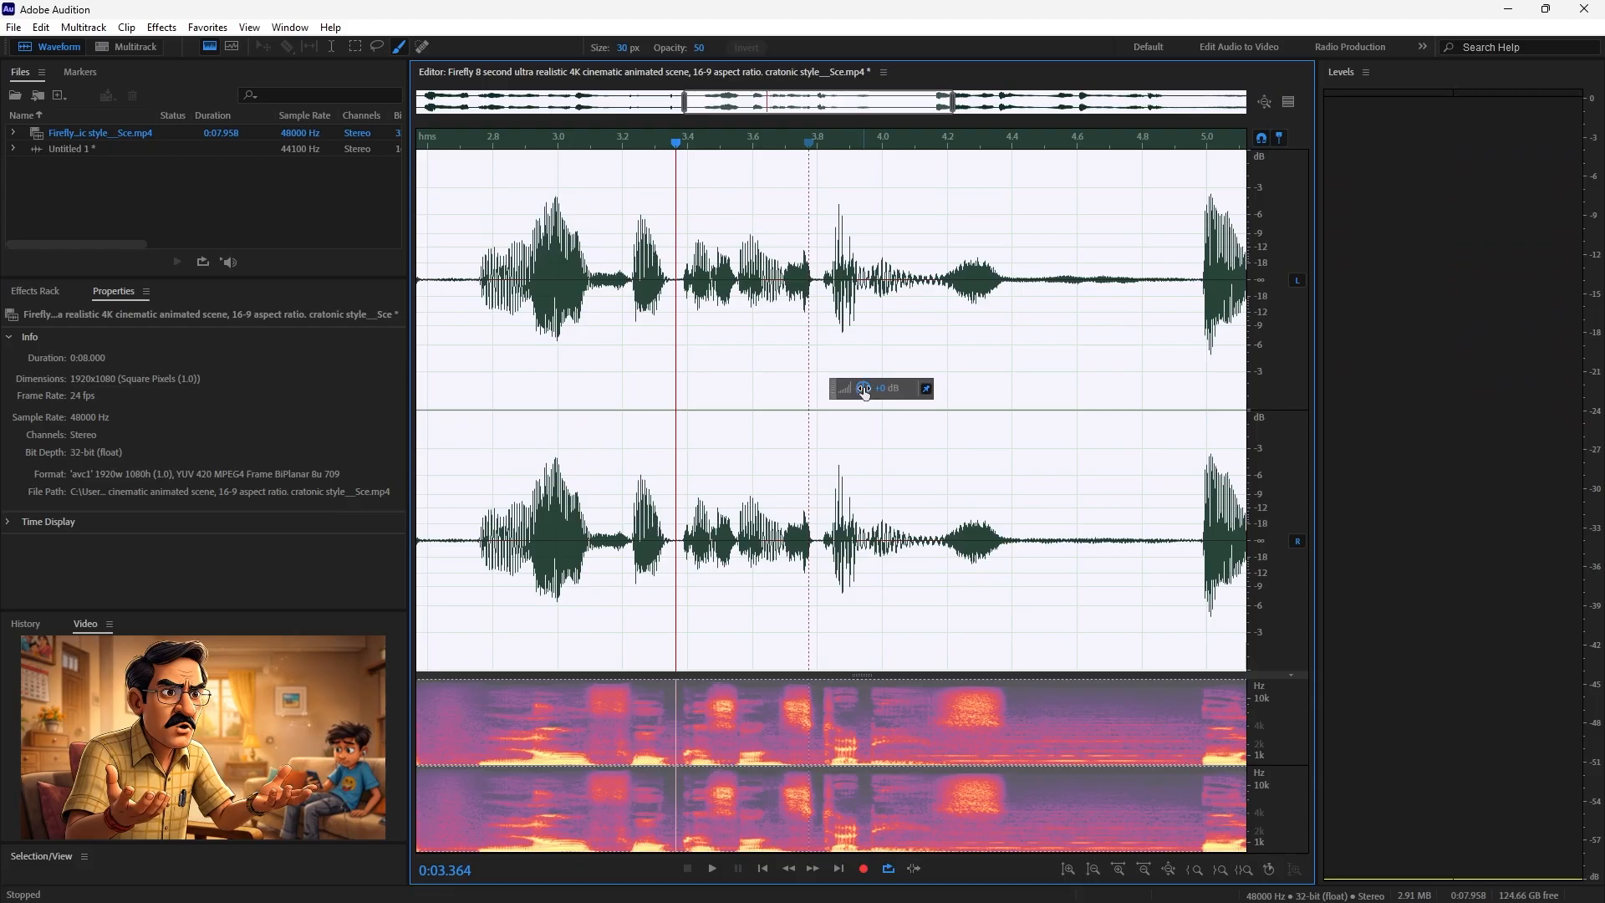
Lower the whole clip's volume strongly with the floating gain control and play the clip to hear it
{"action": "left_click_drag", "start_coordinate": [864, 393], "coordinate": [849, 423]}
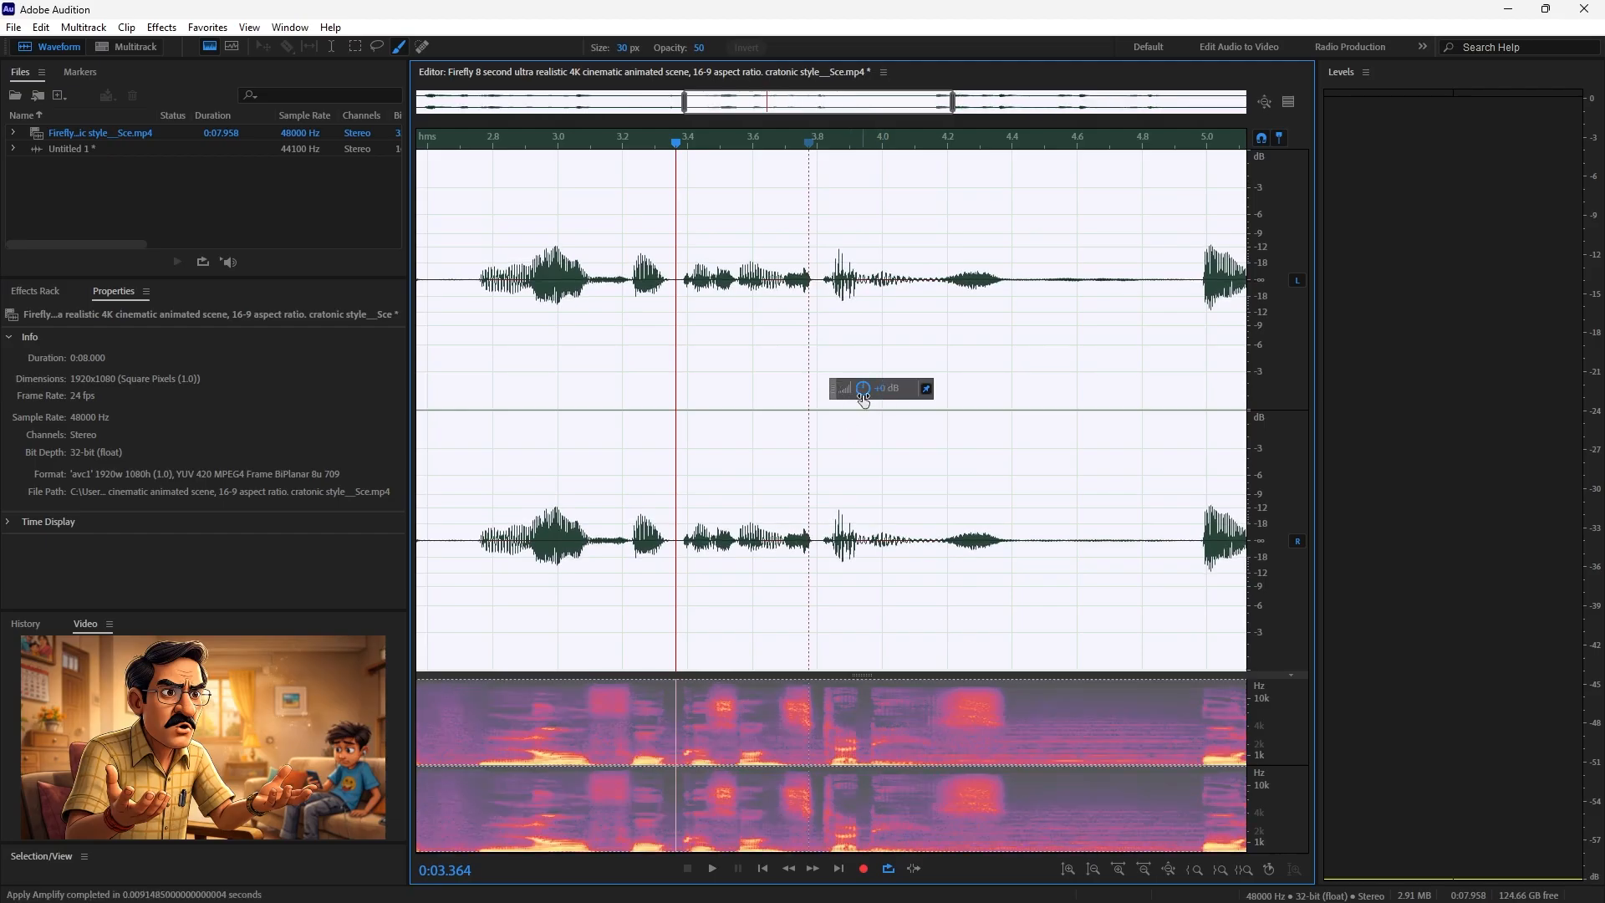
{"action": "key", "text": "space"}
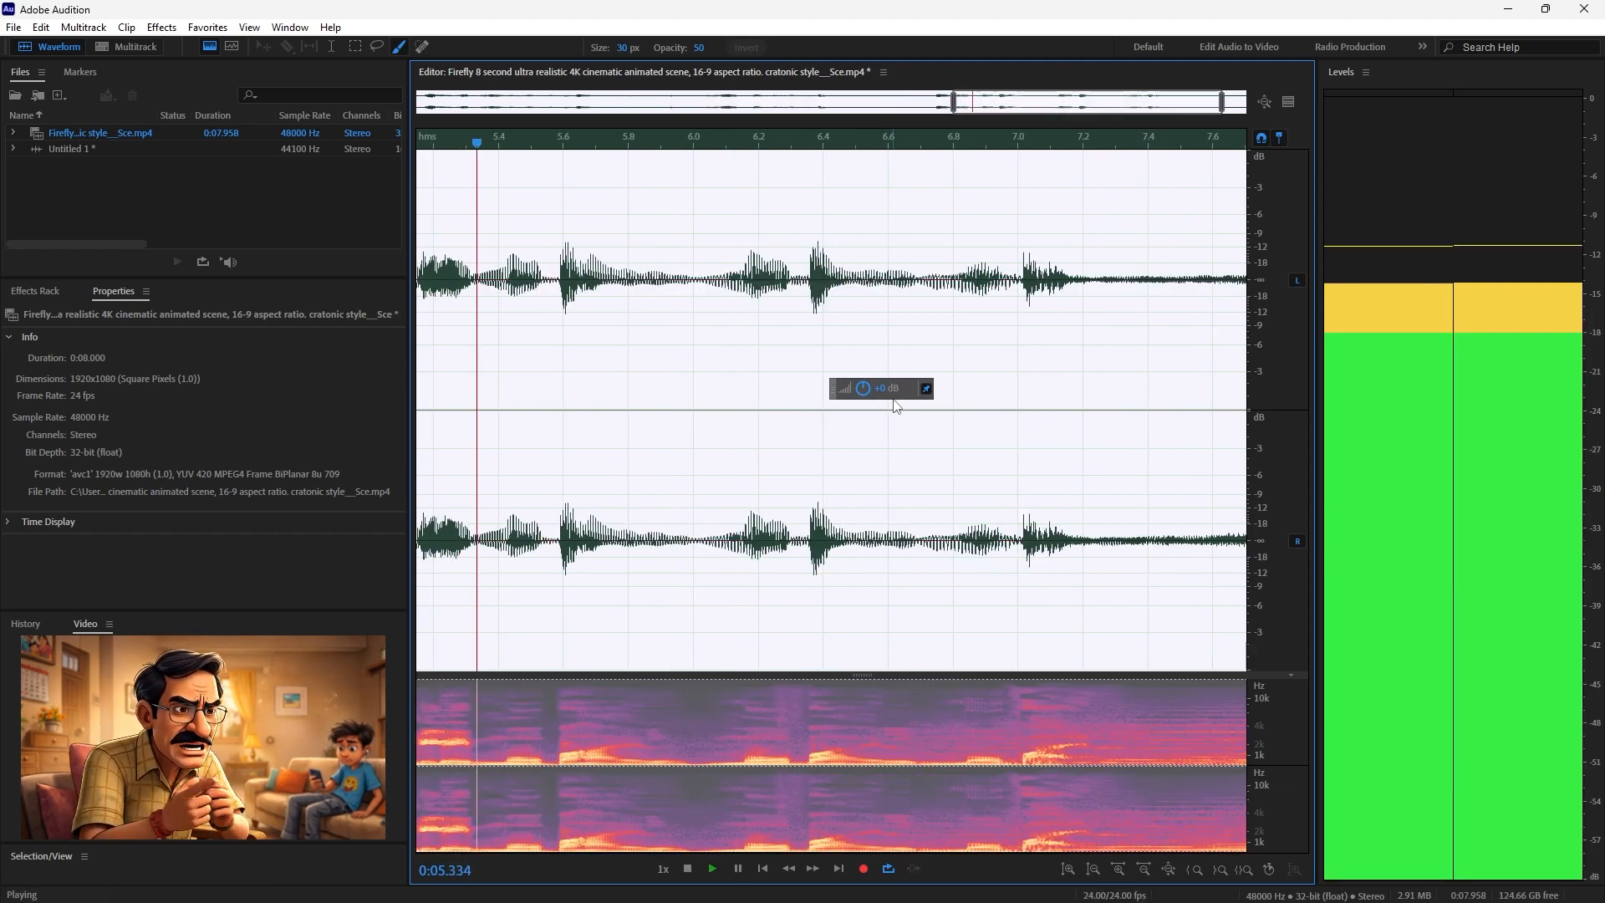
{"action": "key", "text": "space"}
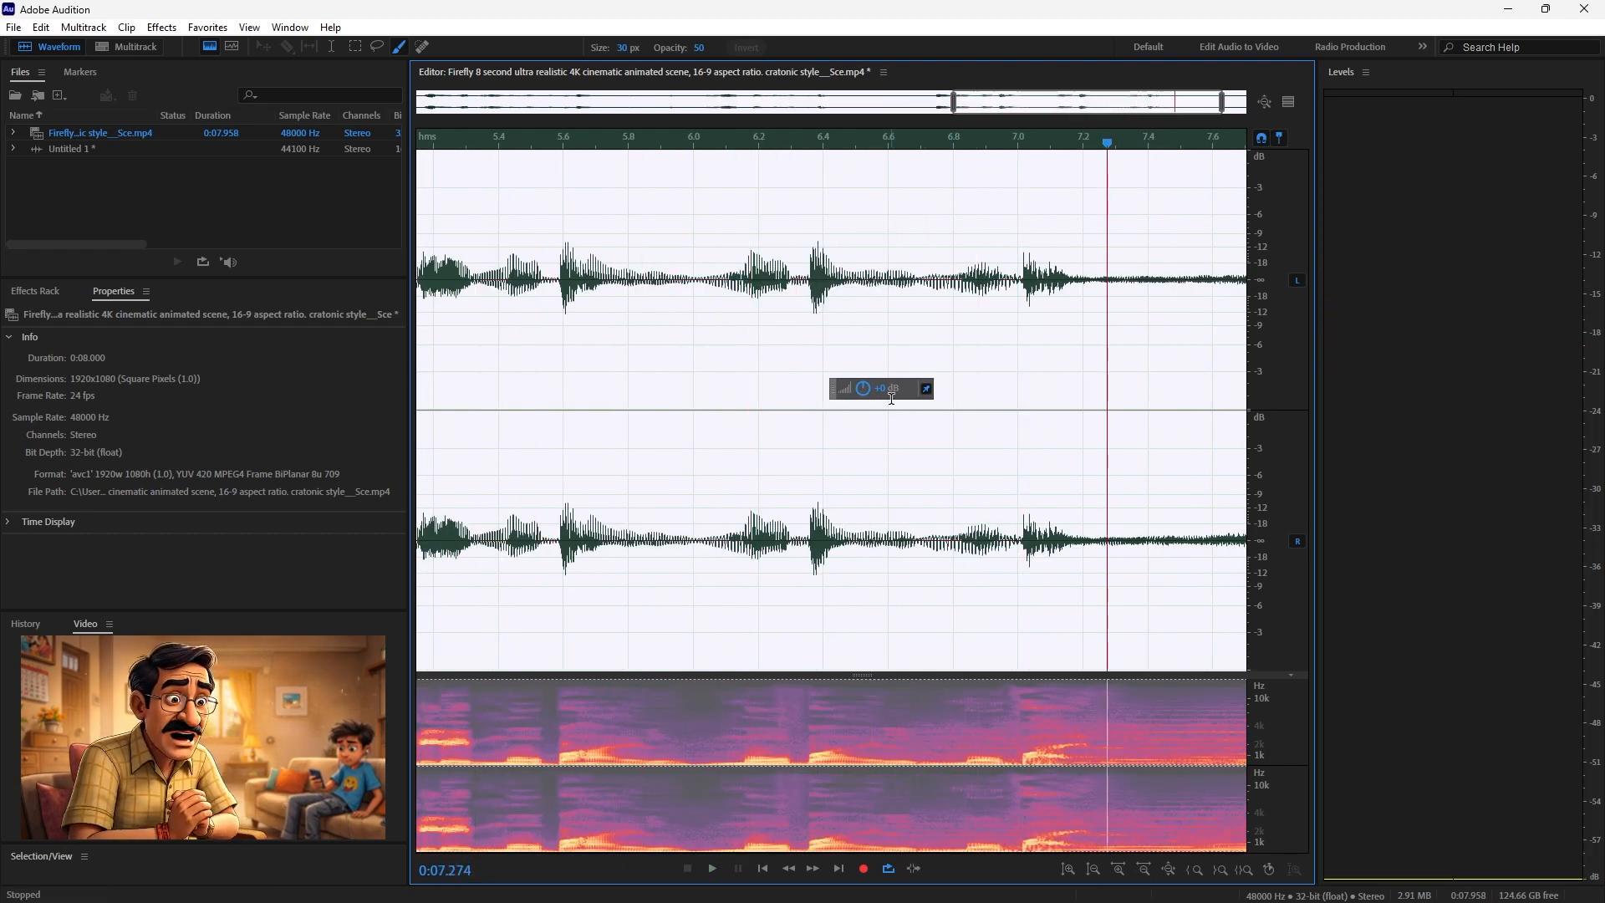
Raise the whole clip's volume slightly with the floating gain control and play it back
{"action": "mouse_move", "coordinate": [867, 390]}
{"action": "left_mouse_down"}
{"action": "mouse_move", "coordinate": [838, 376]}
{"action": "mouse_move", "coordinate": [881, 386]}
{"action": "left_mouse_up"}
{"action": "key", "text": "space"}
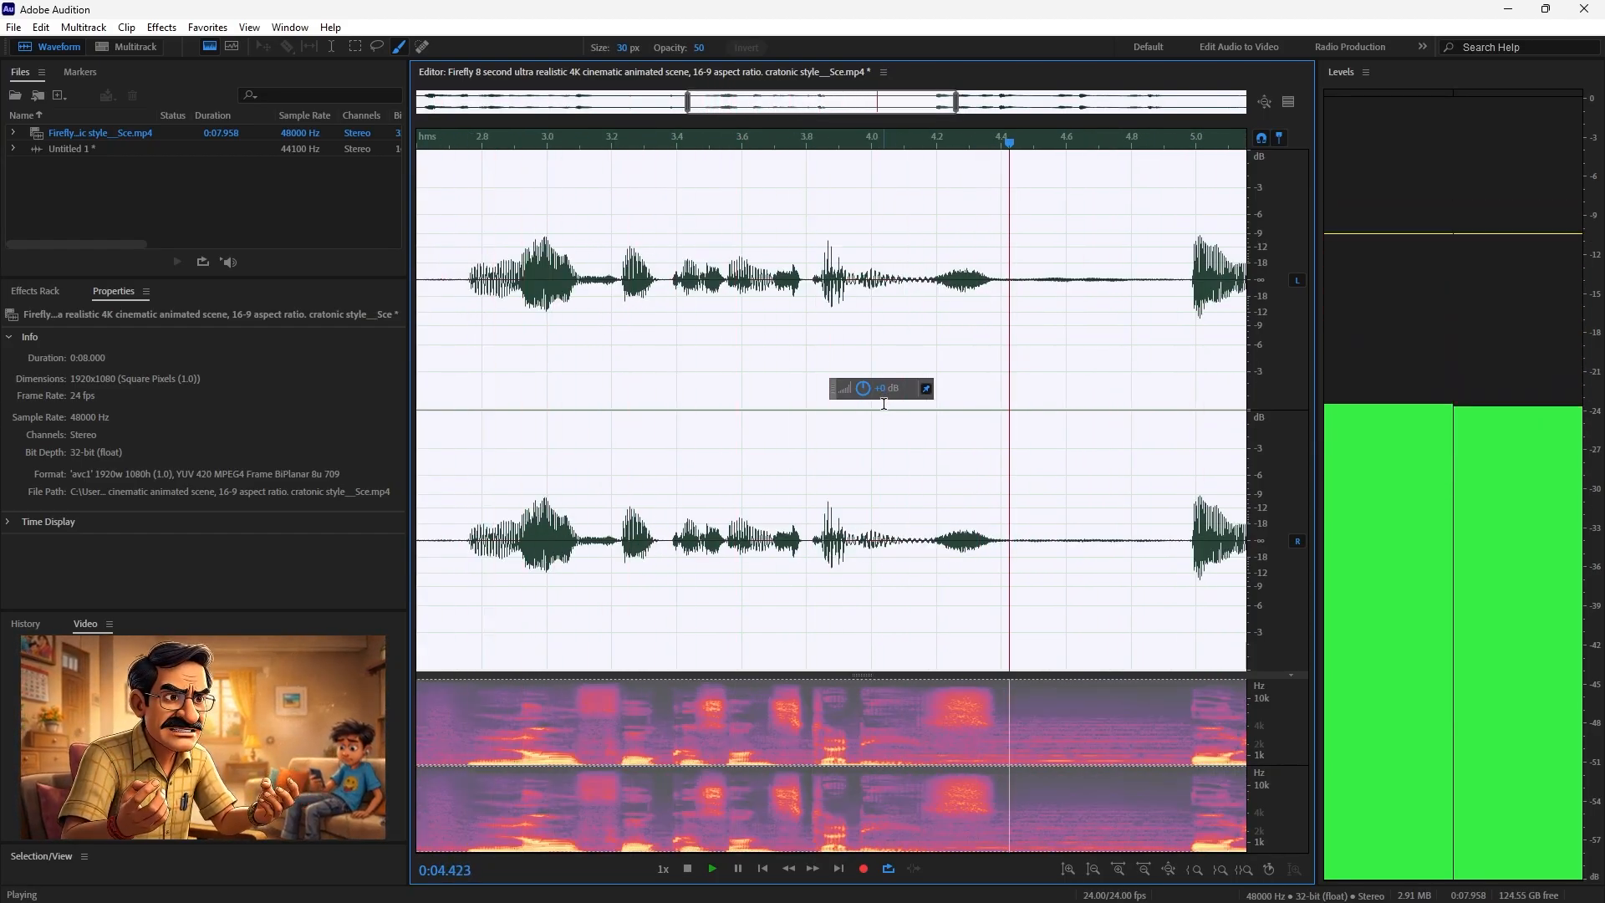
{"action": "key", "text": "space"}
Play and pause different parts of the clip to examine the audio levels on the Levels meter
{"action": "key", "text": "space"}
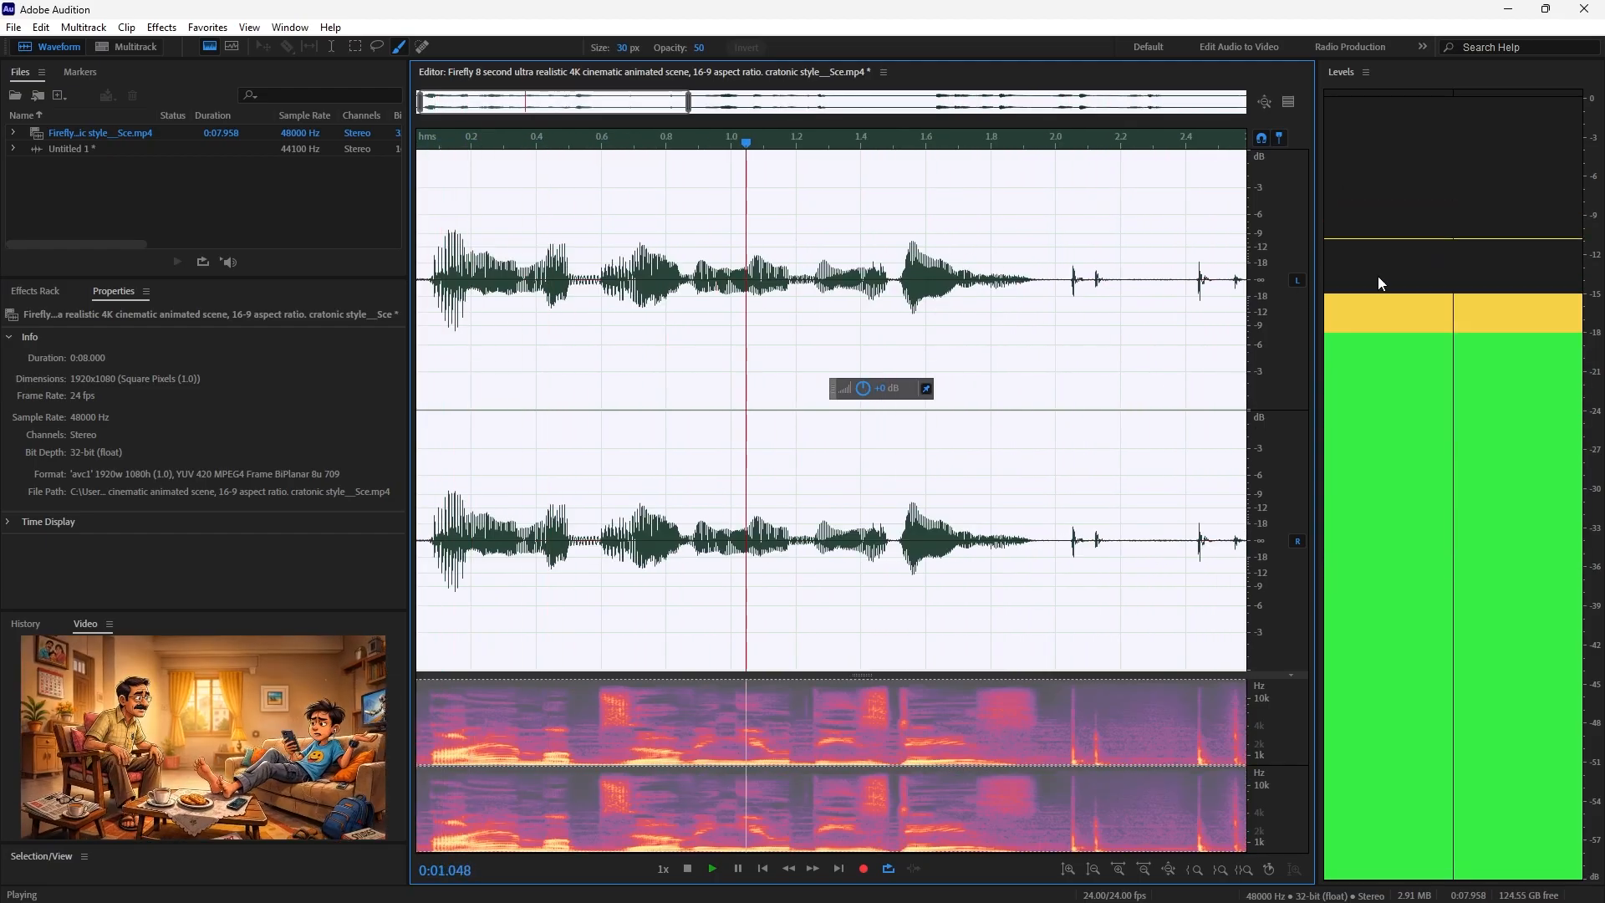
{"action": "key", "text": "space"}
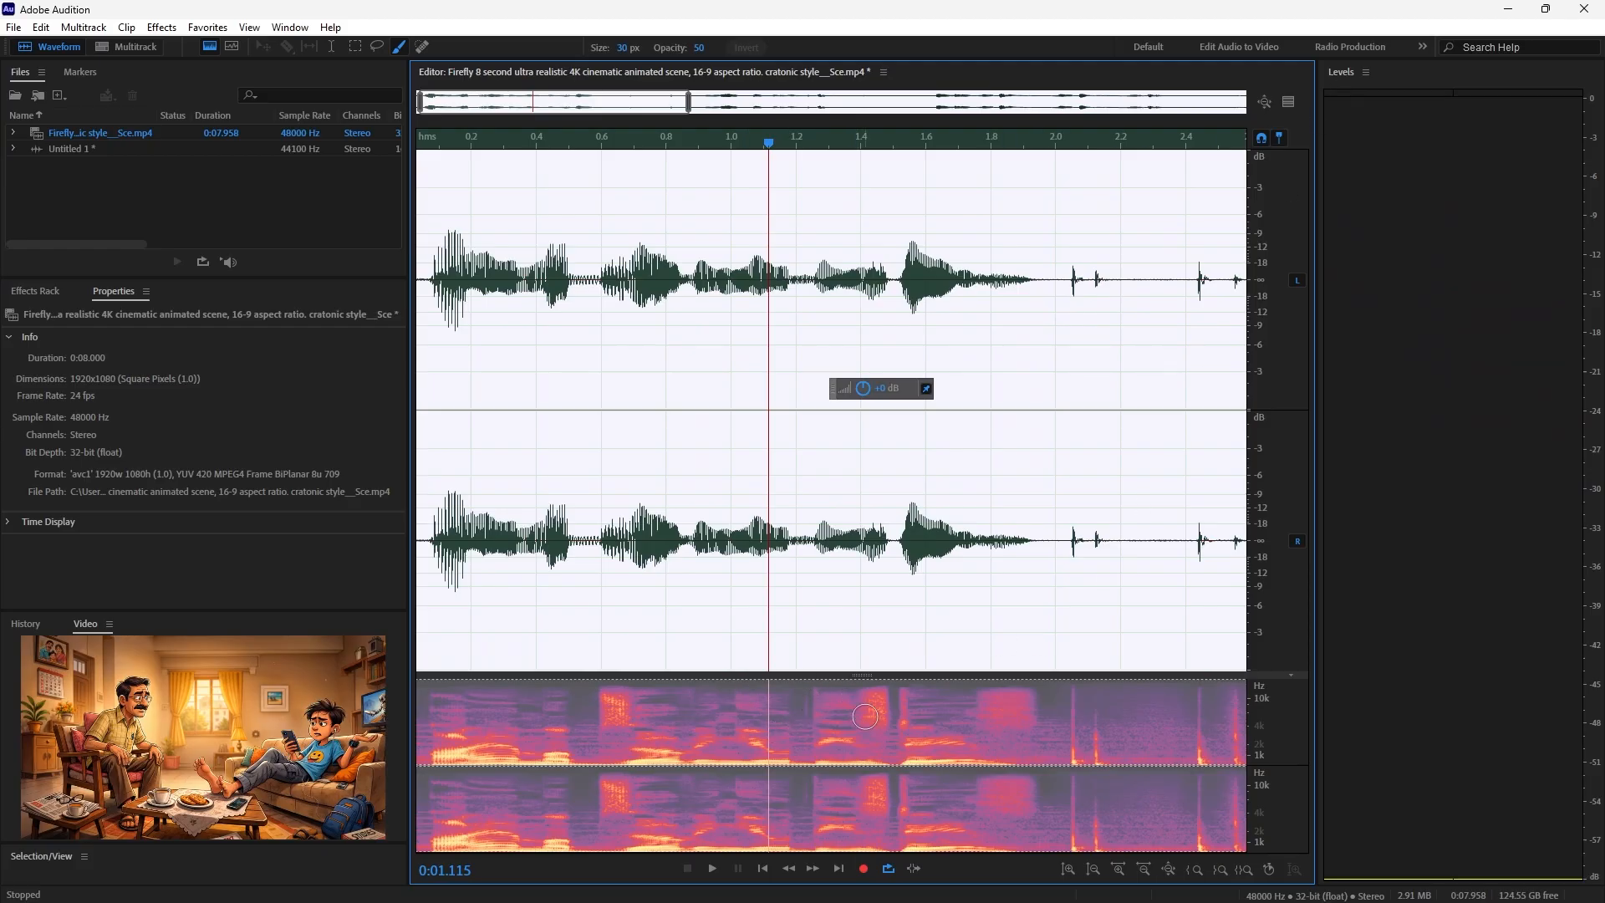
{"action": "key", "text": "space"}
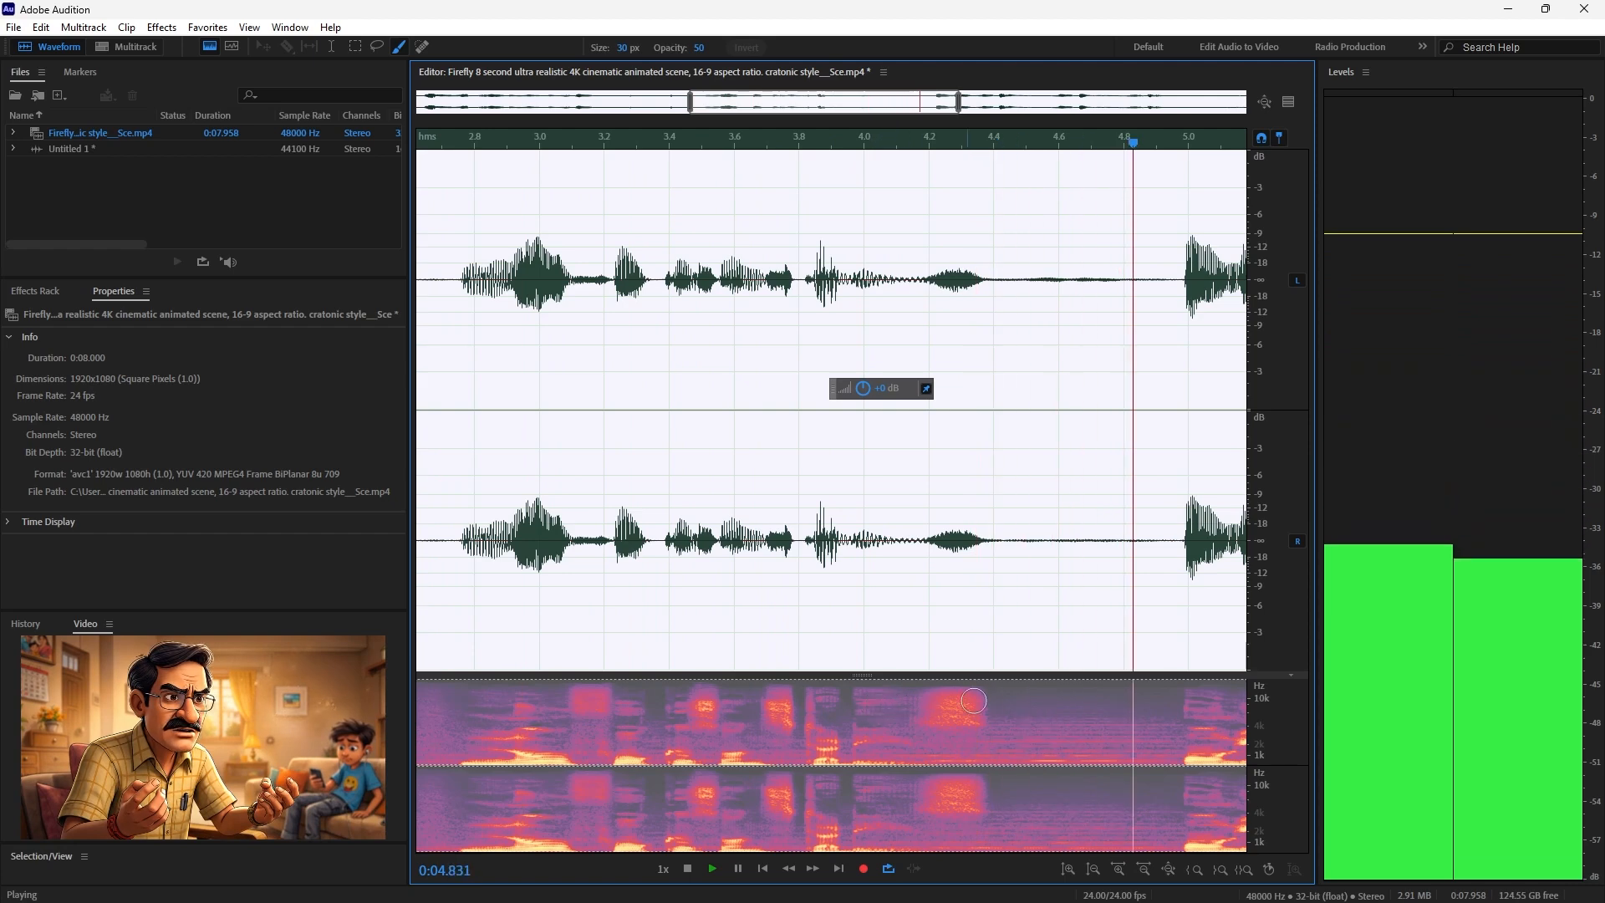
{"action": "key", "text": "space"}
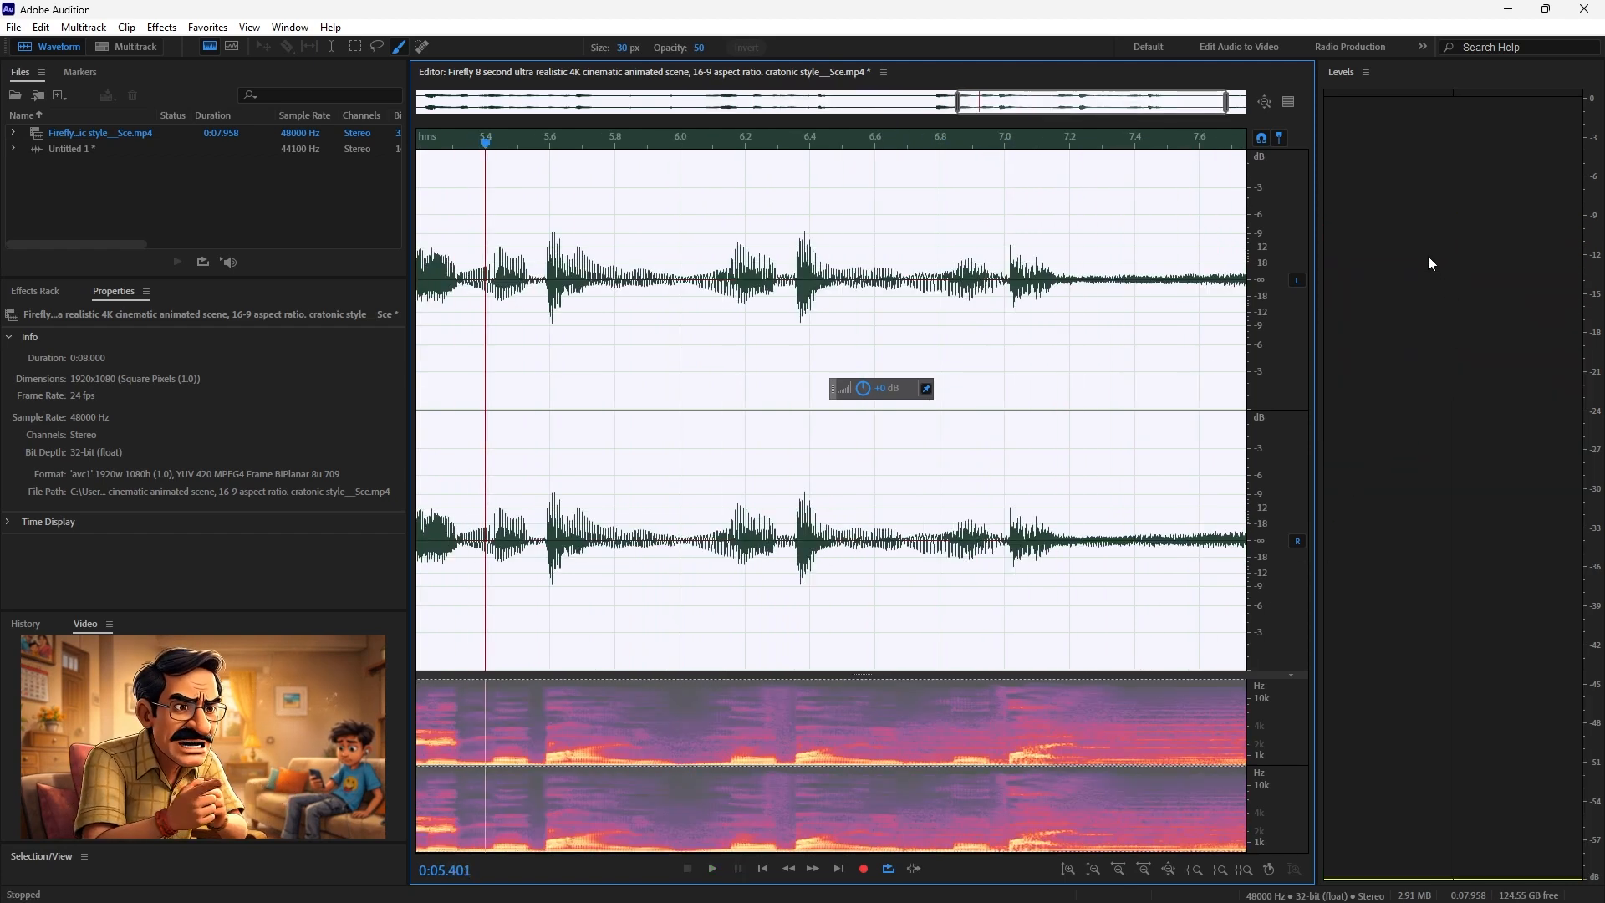
{"action": "key", "text": "space"}
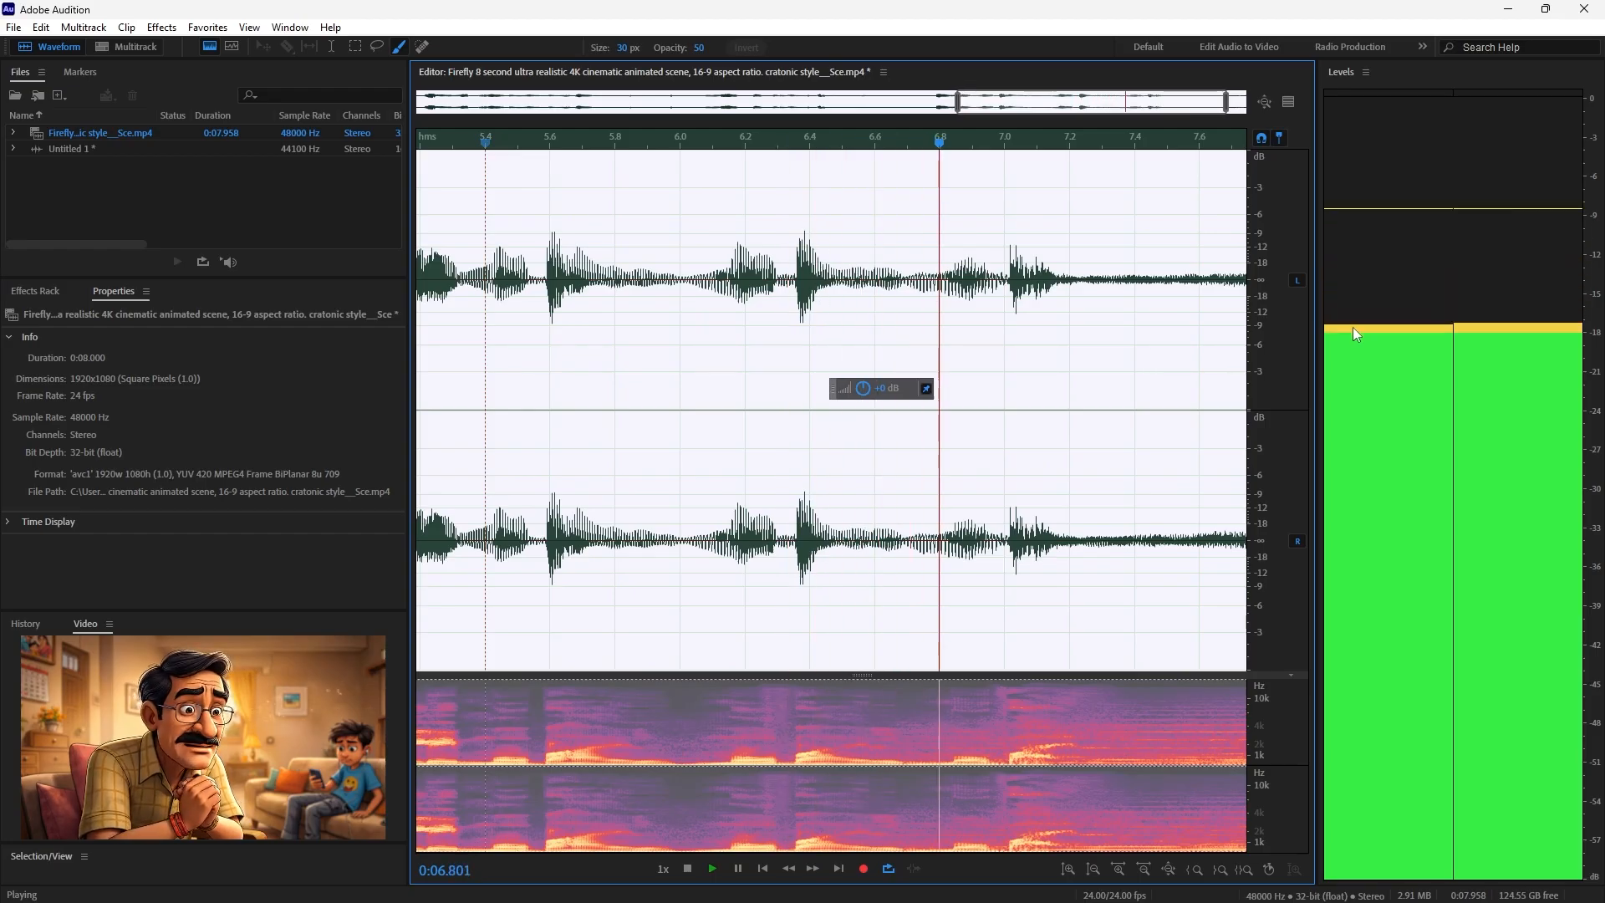
{"action": "key", "text": "space"}
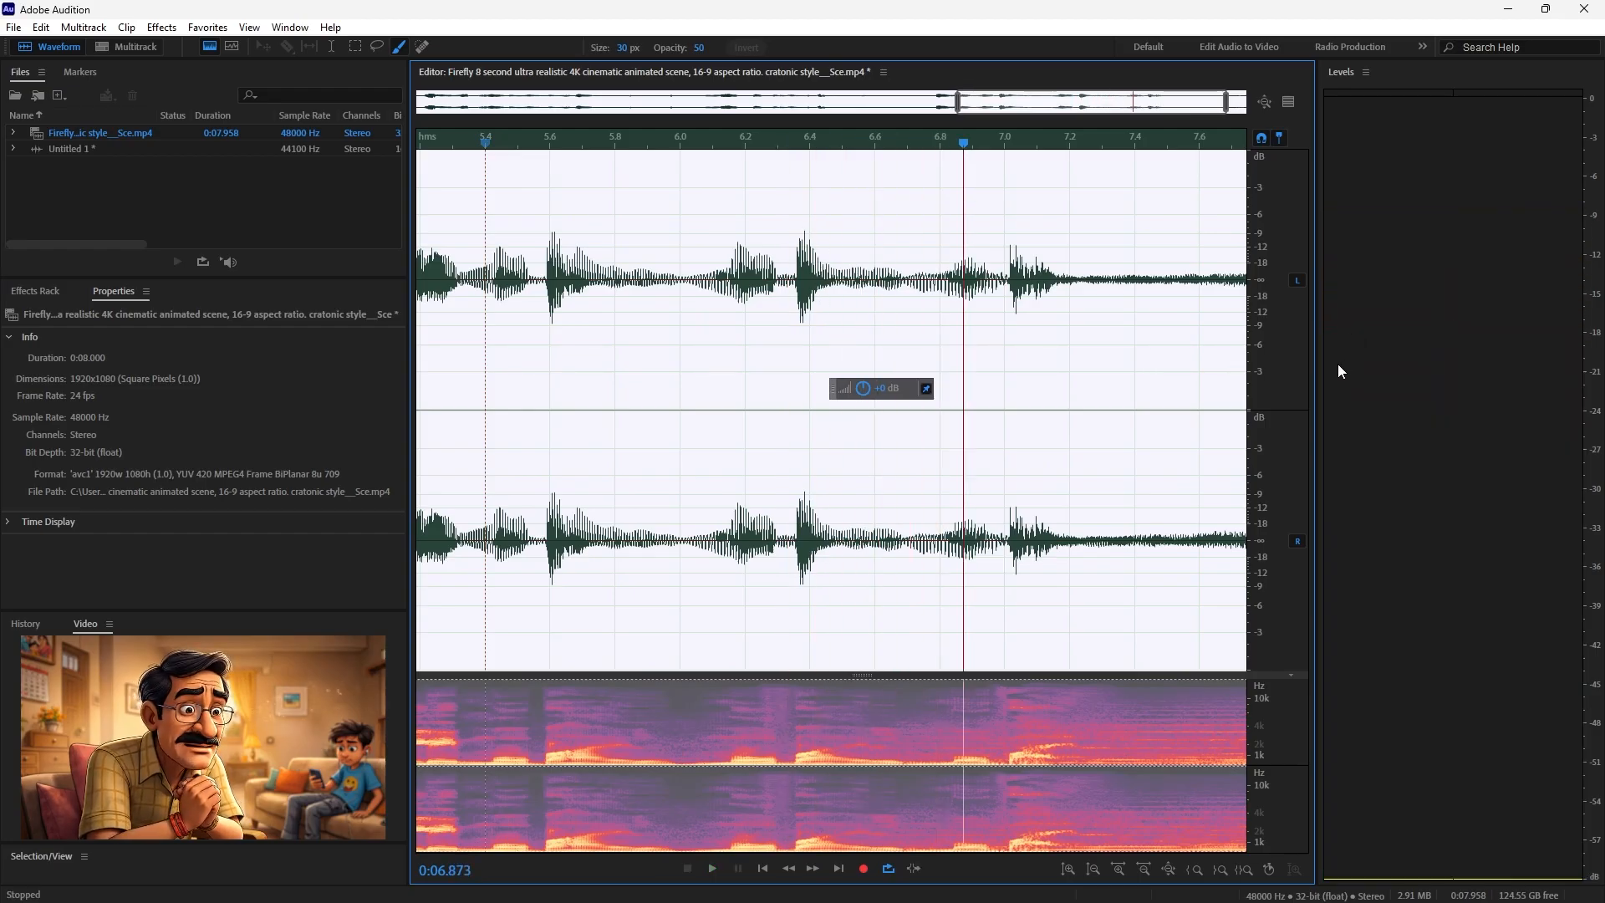
{"action": "key", "text": "space"}
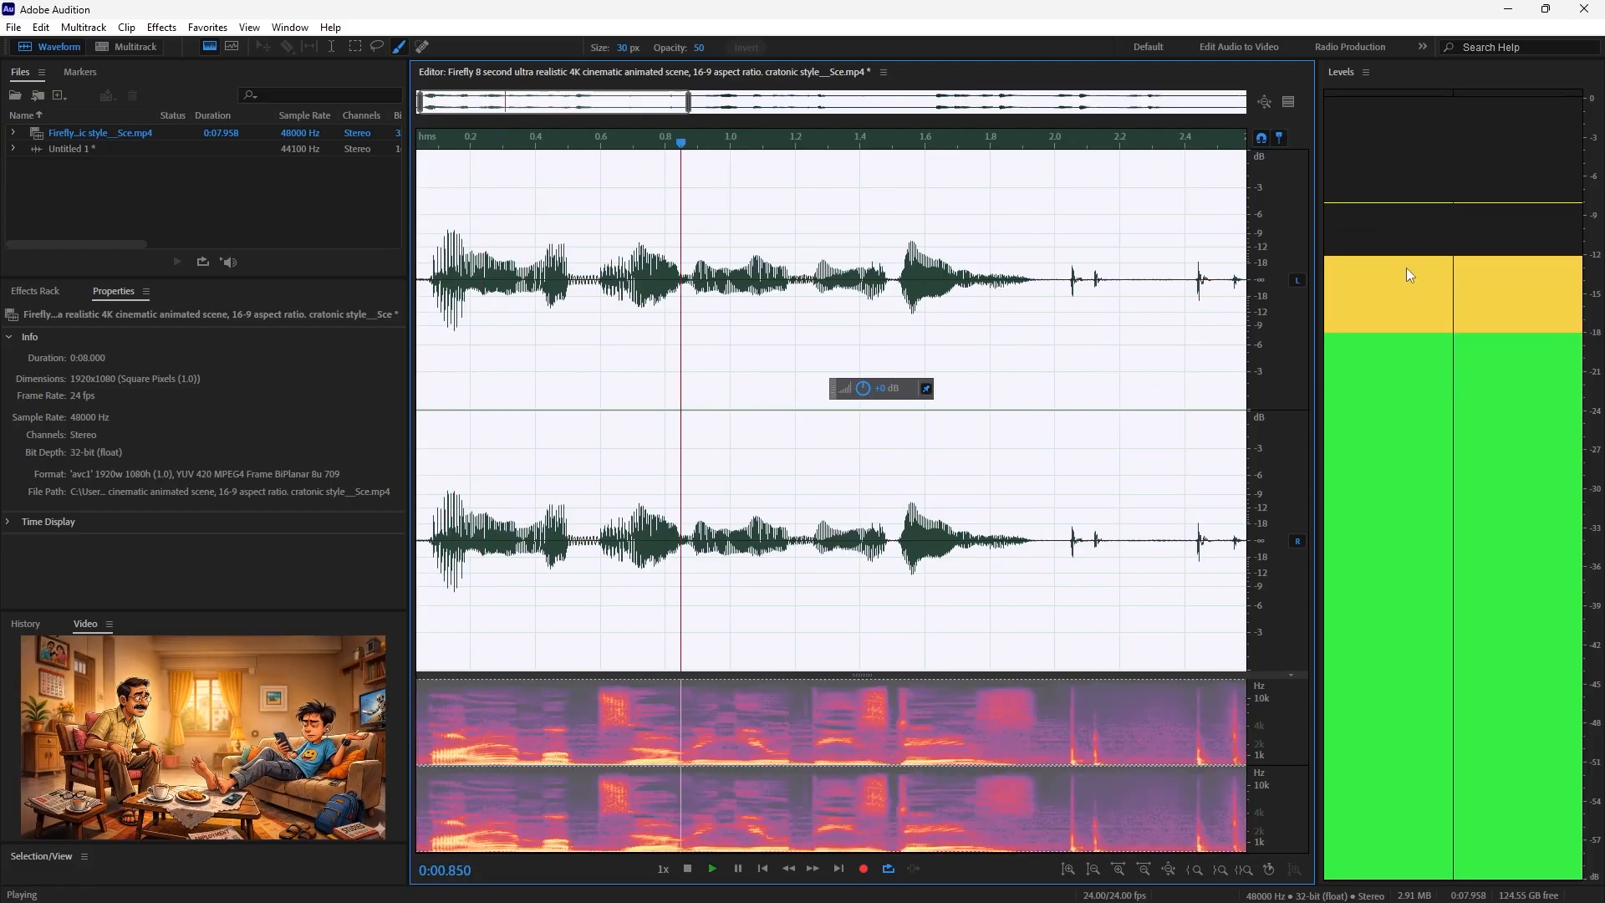
Raise the whole clip's volume strongly with the floating gain control and play the clip to check its peaks on the Levels meter
{"action": "key", "text": "space"}
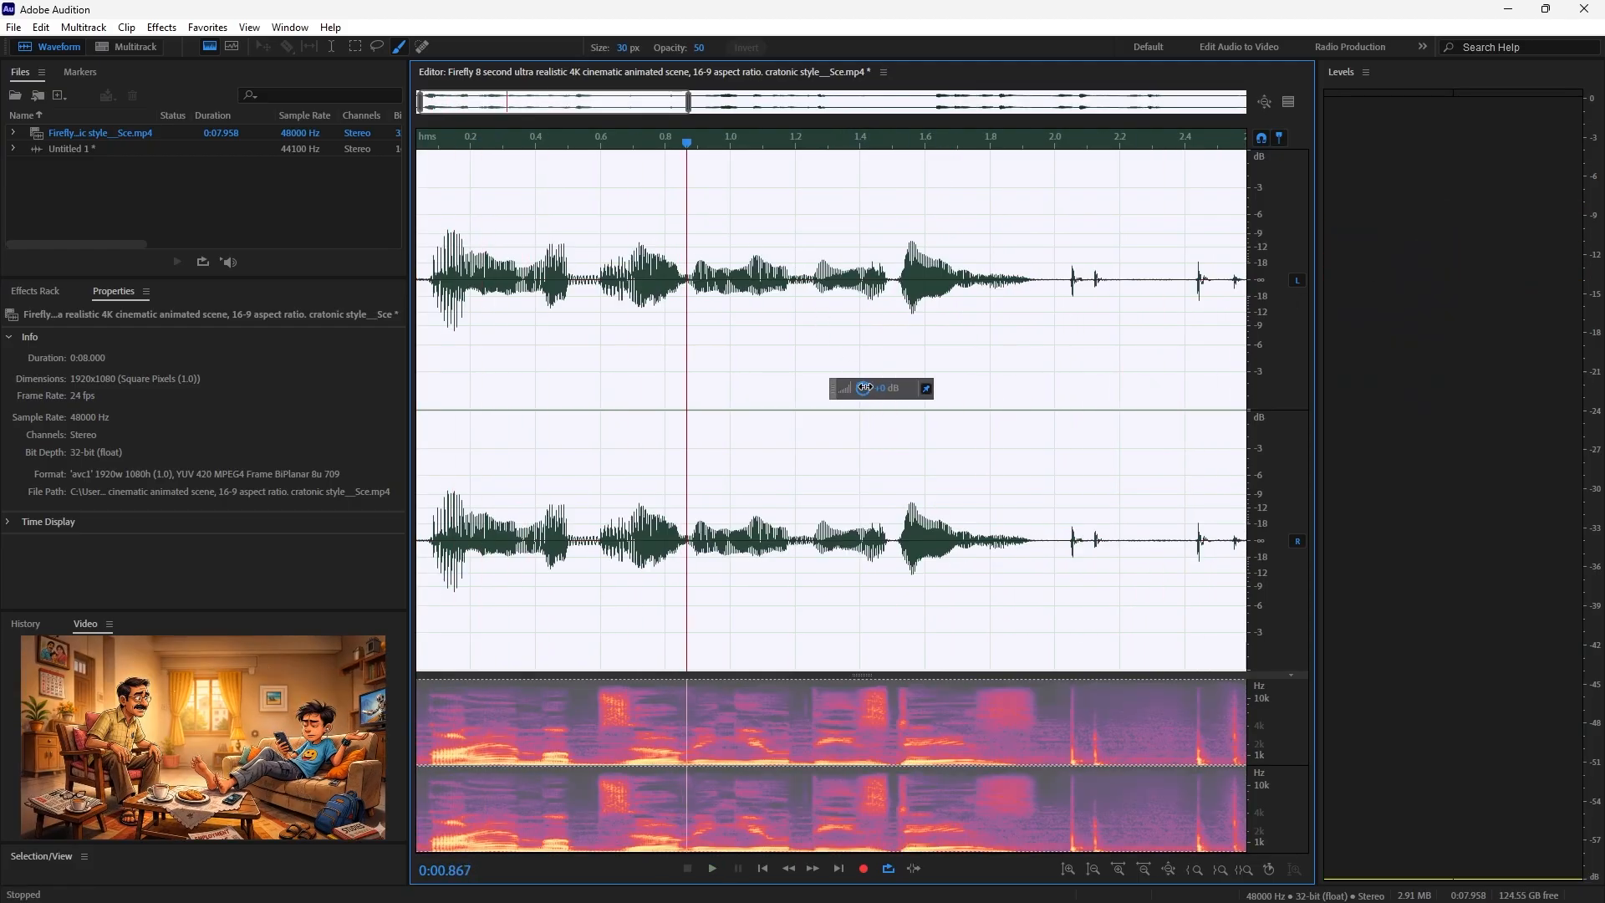
{"action": "left_click_drag", "start_coordinate": [866, 388], "coordinate": [914, 393]}
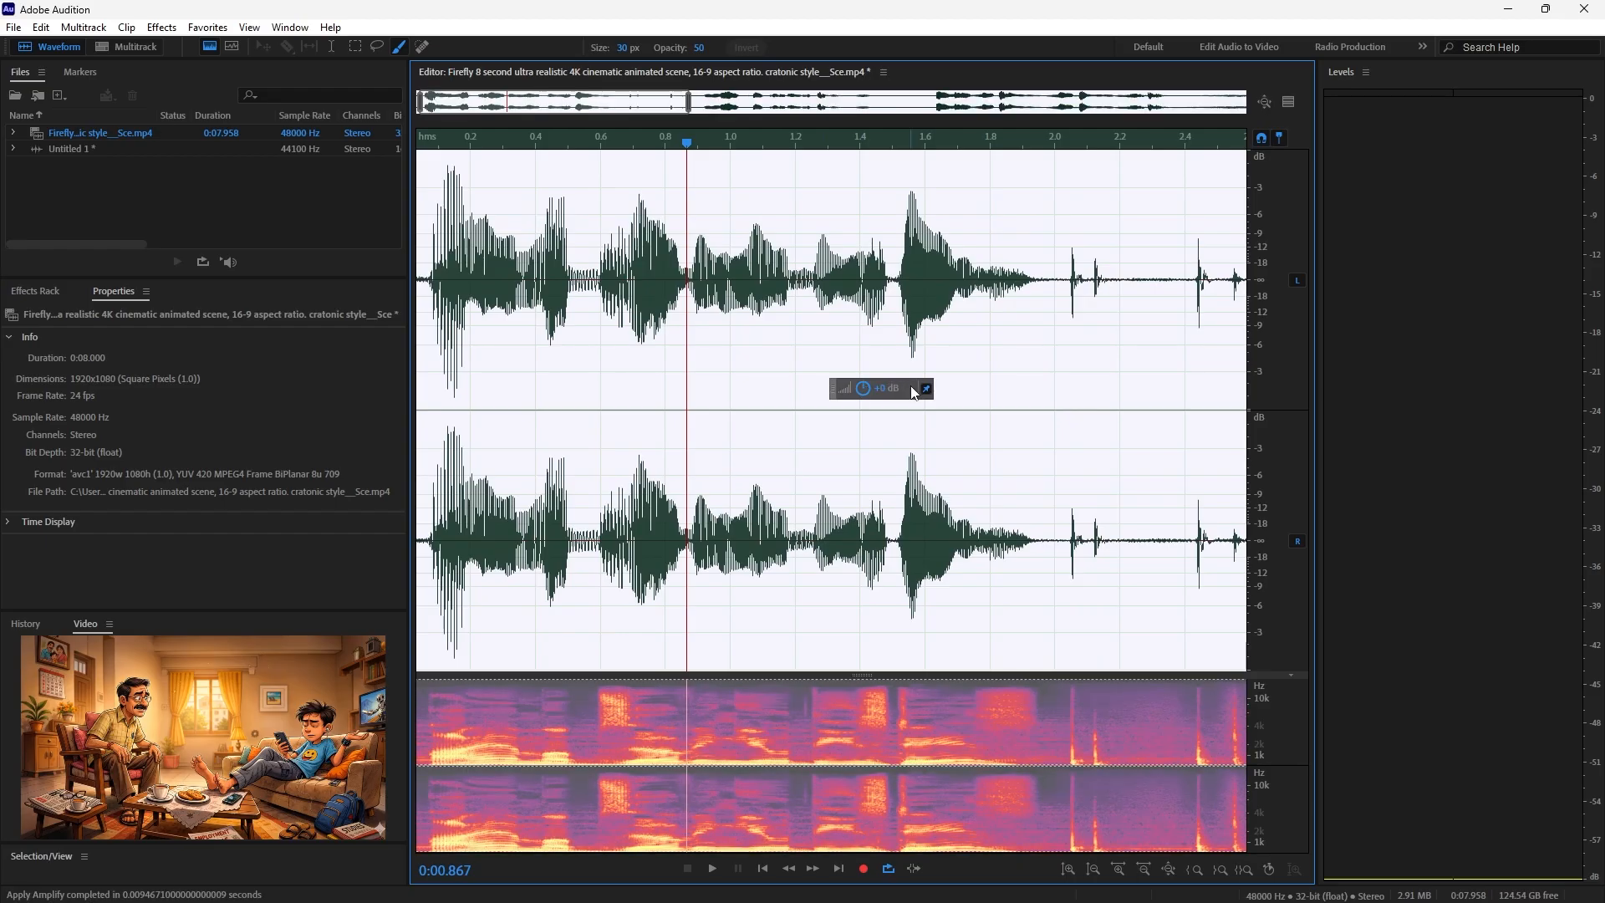
{"action": "key", "text": "space"}
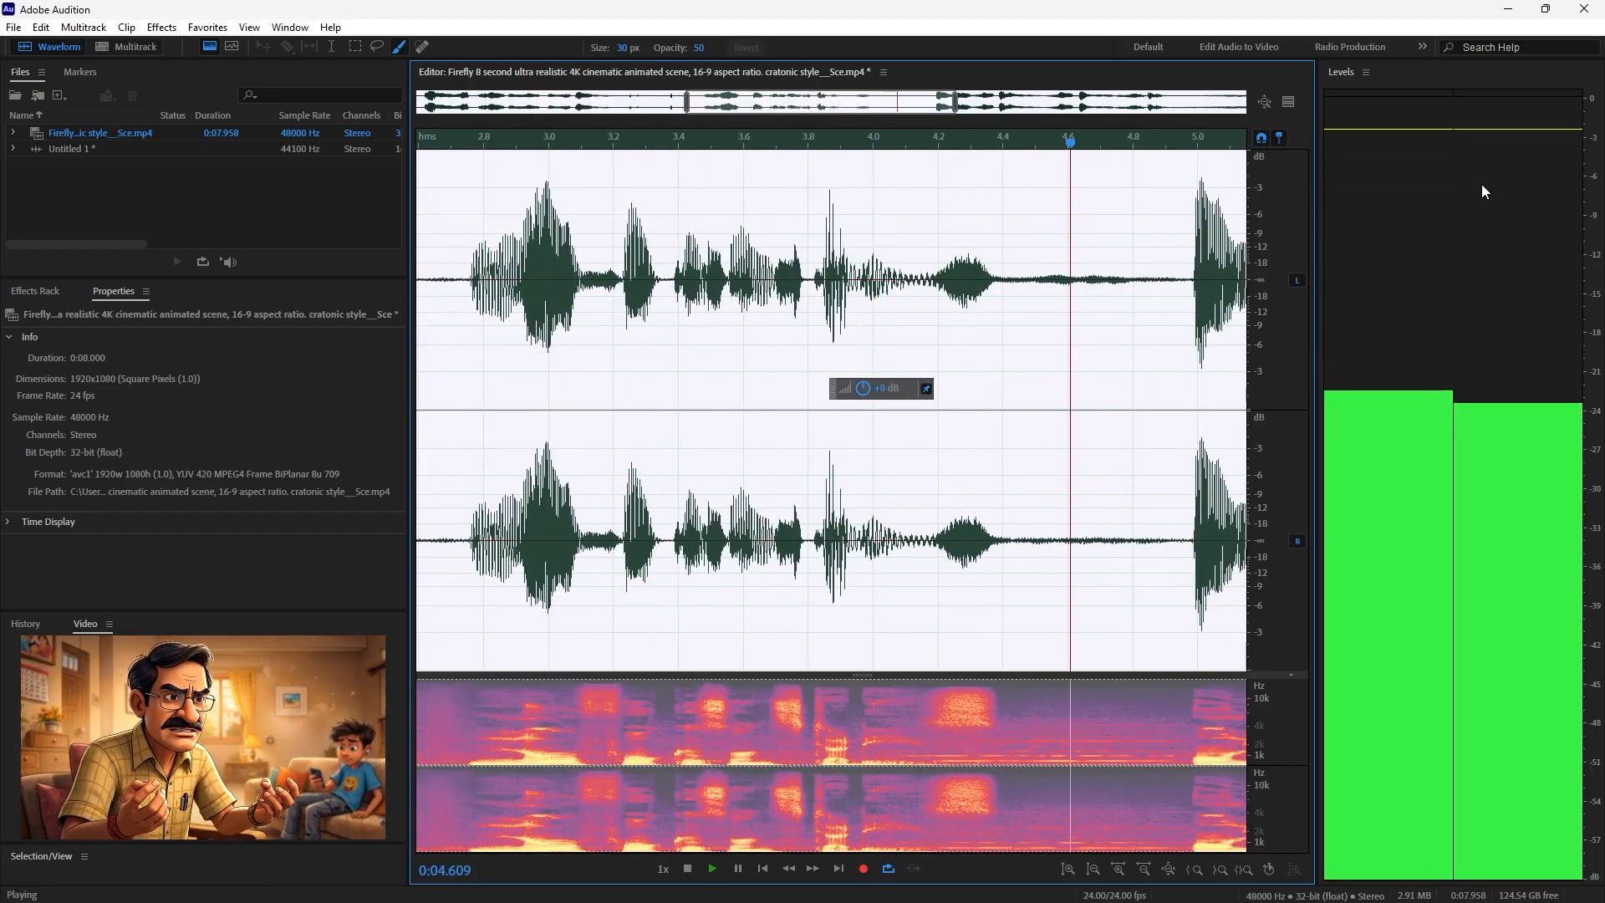
{"action": "key", "text": "space"}
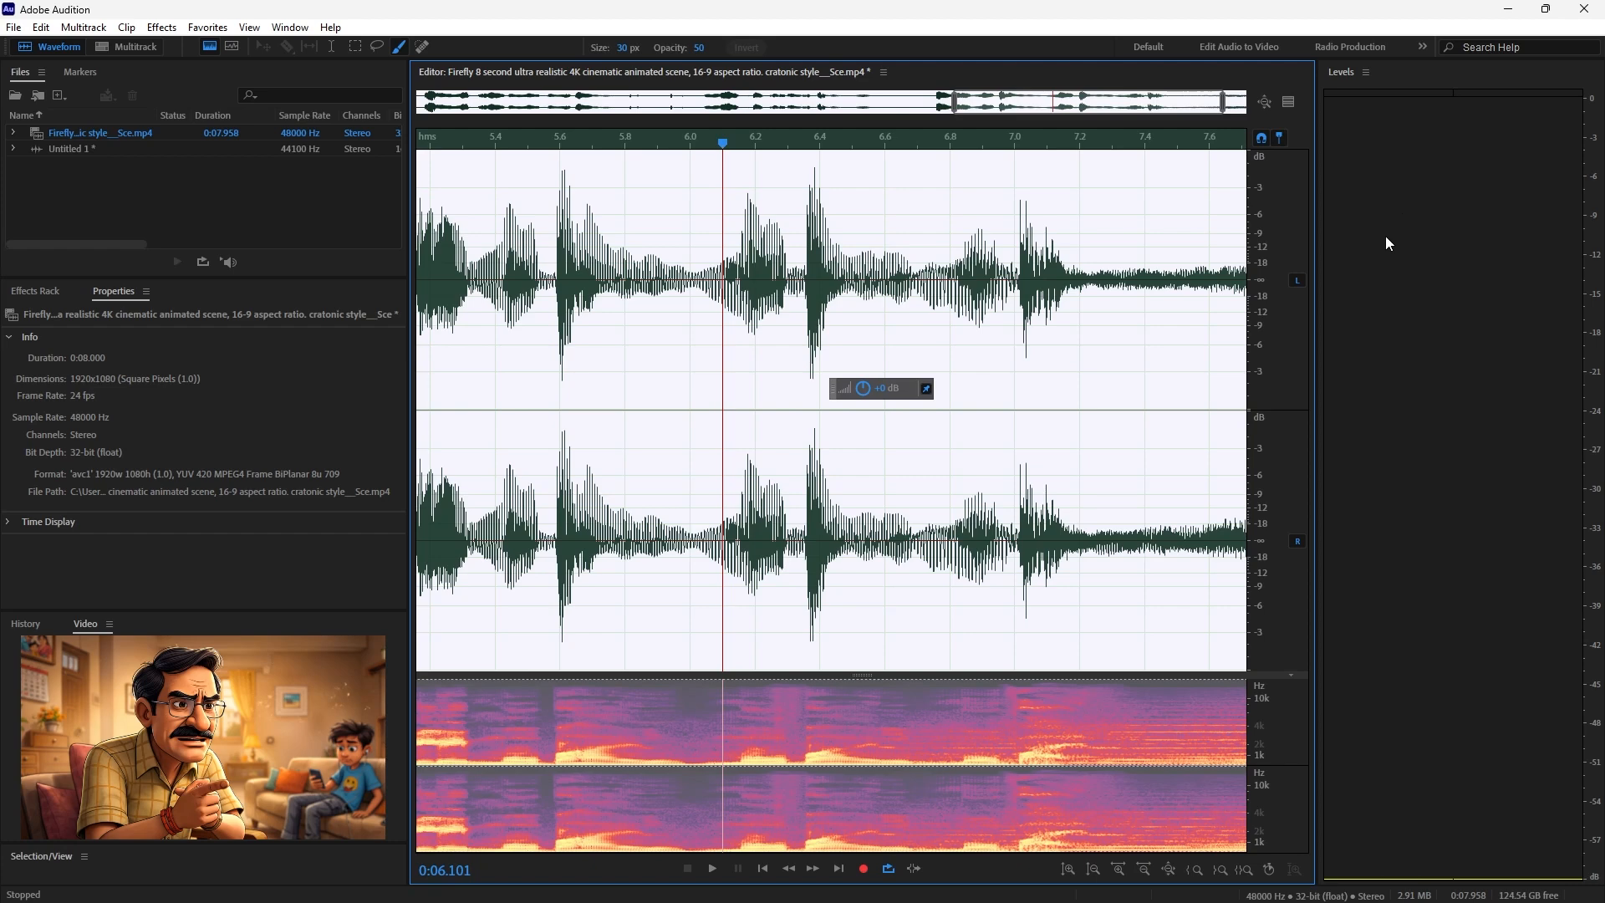
{"action": "key", "text": "space"}
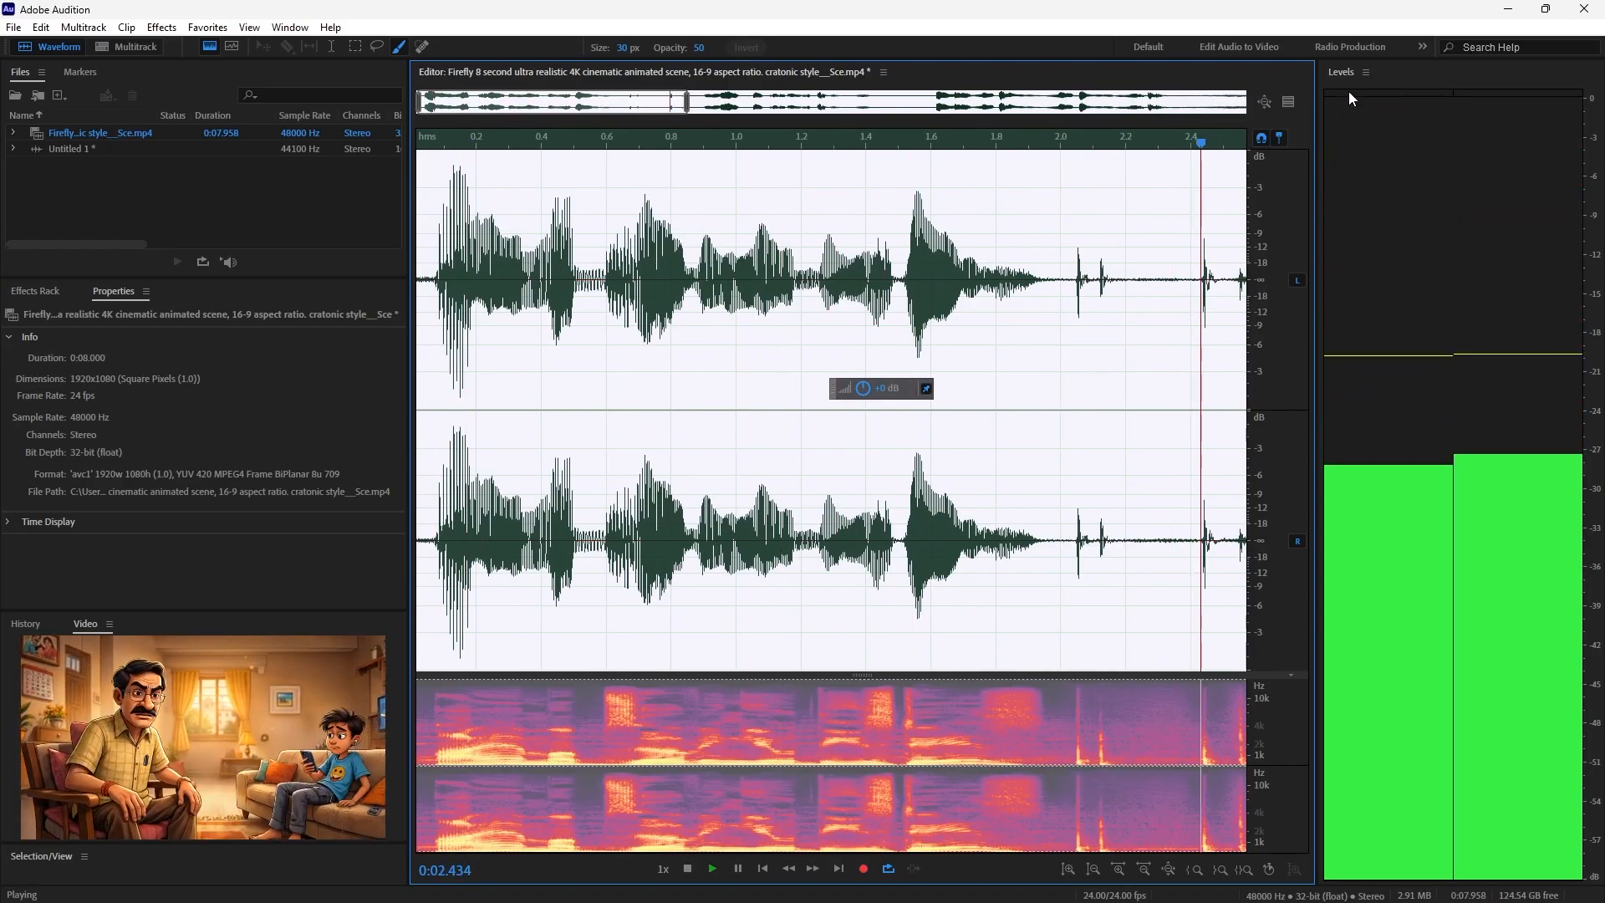
{"action": "key", "text": "space"}
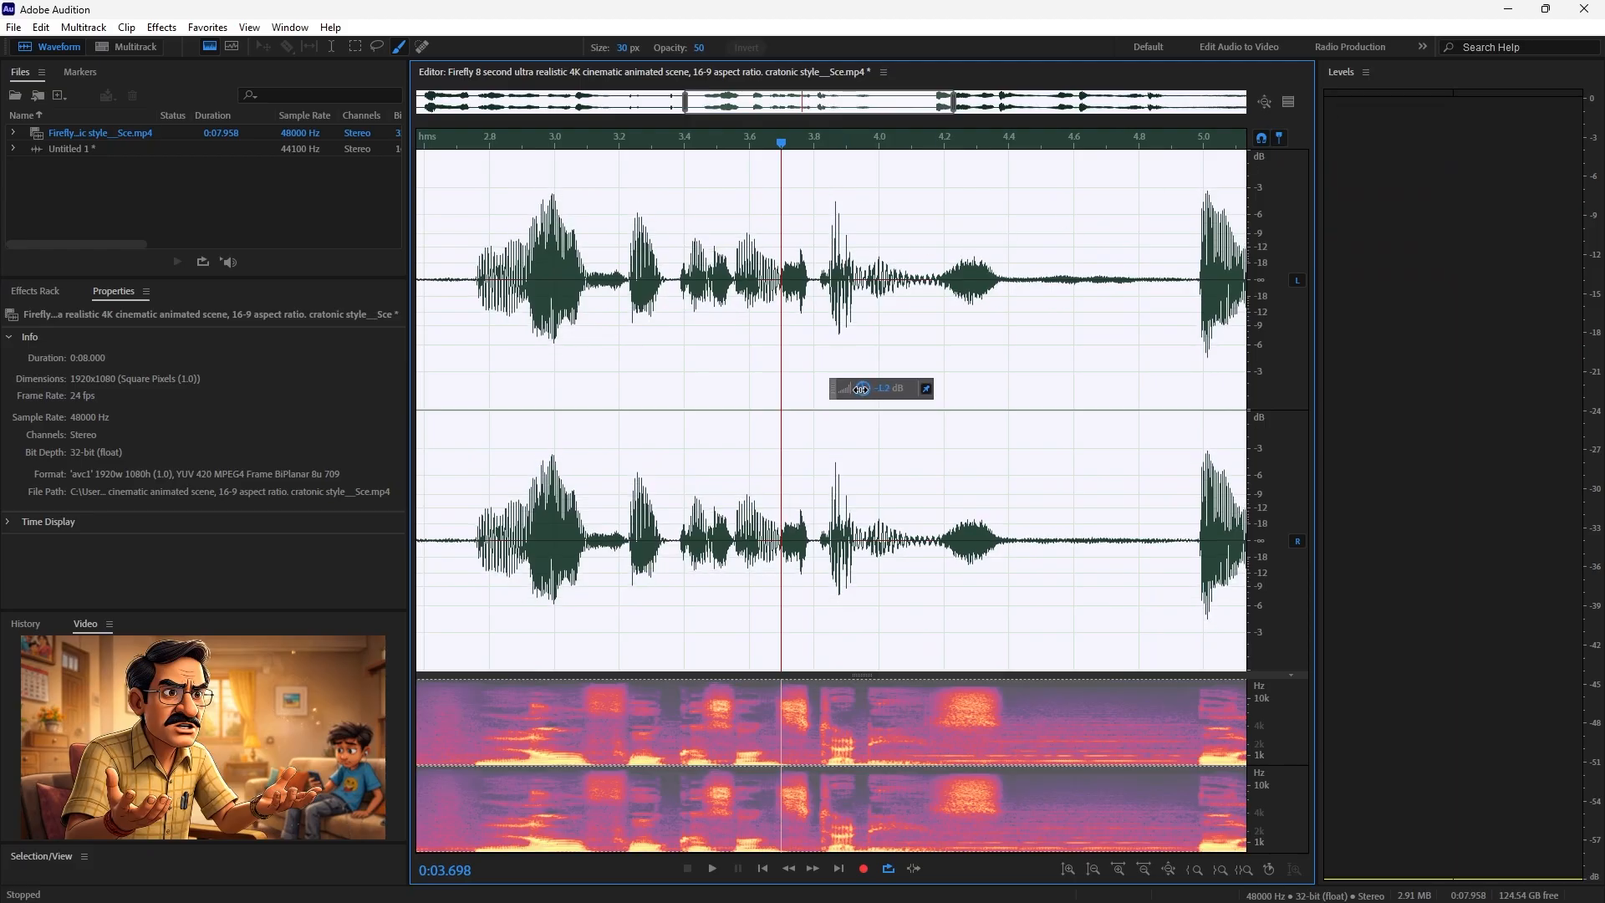
Lower the whole clip's volume in several small steps with the floating gain control, playing the clip between changes to check the levels
{"action": "left_click_drag", "start_coordinate": [862, 388], "coordinate": [861, 390]}
{"action": "key", "text": "space"}
{"action": "key", "text": "space"}
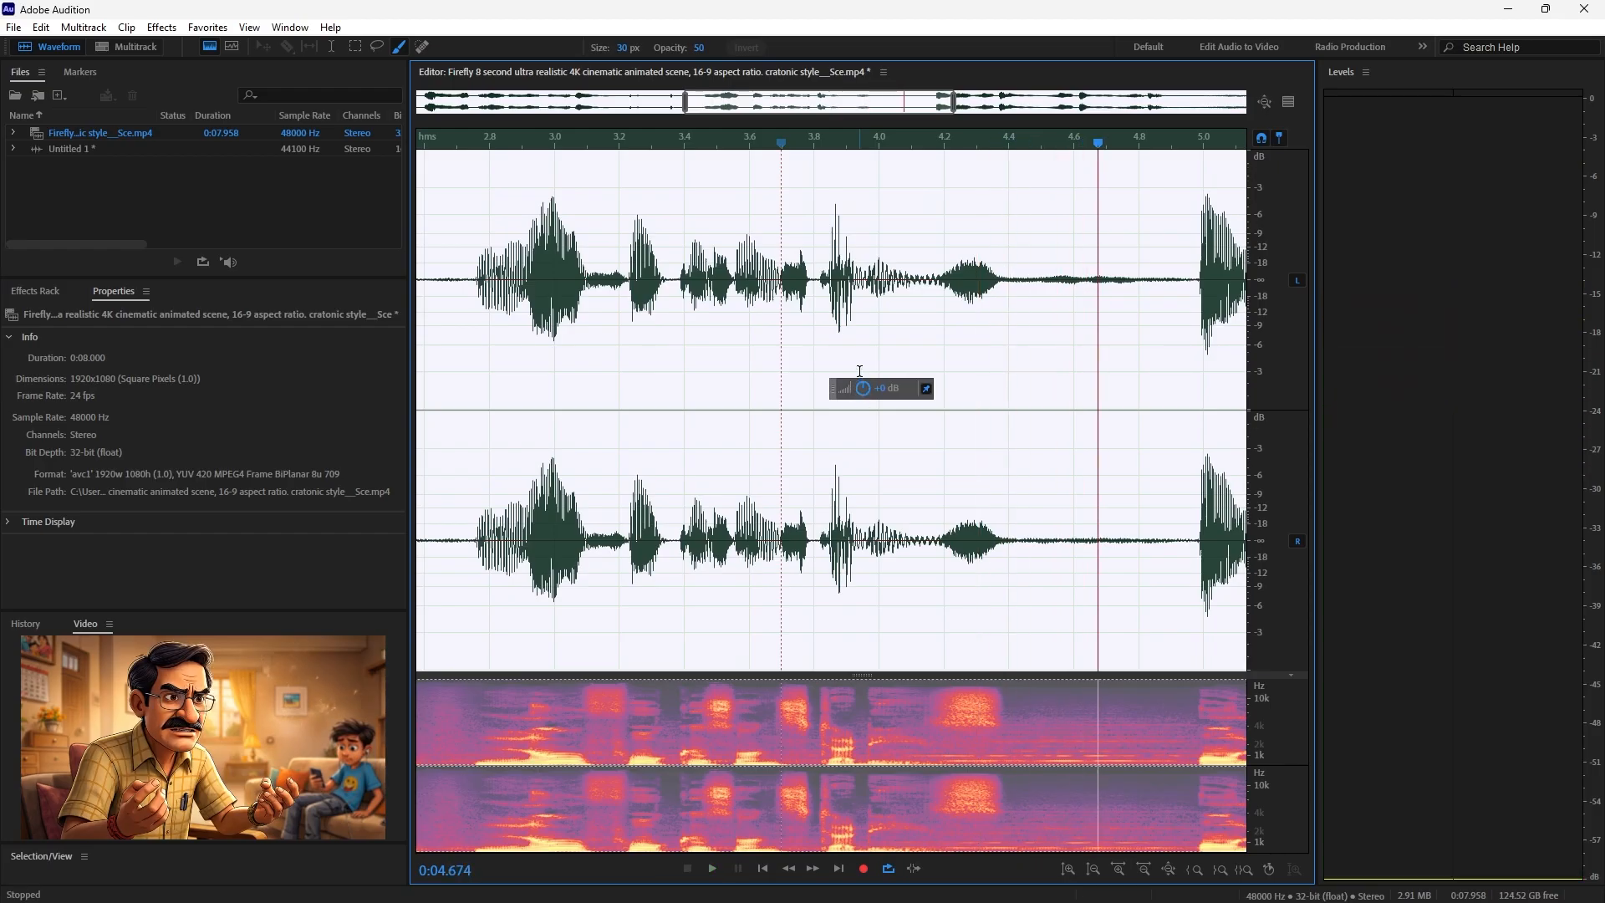
{"action": "left_click_drag", "start_coordinate": [862, 388], "coordinate": [862, 393]}
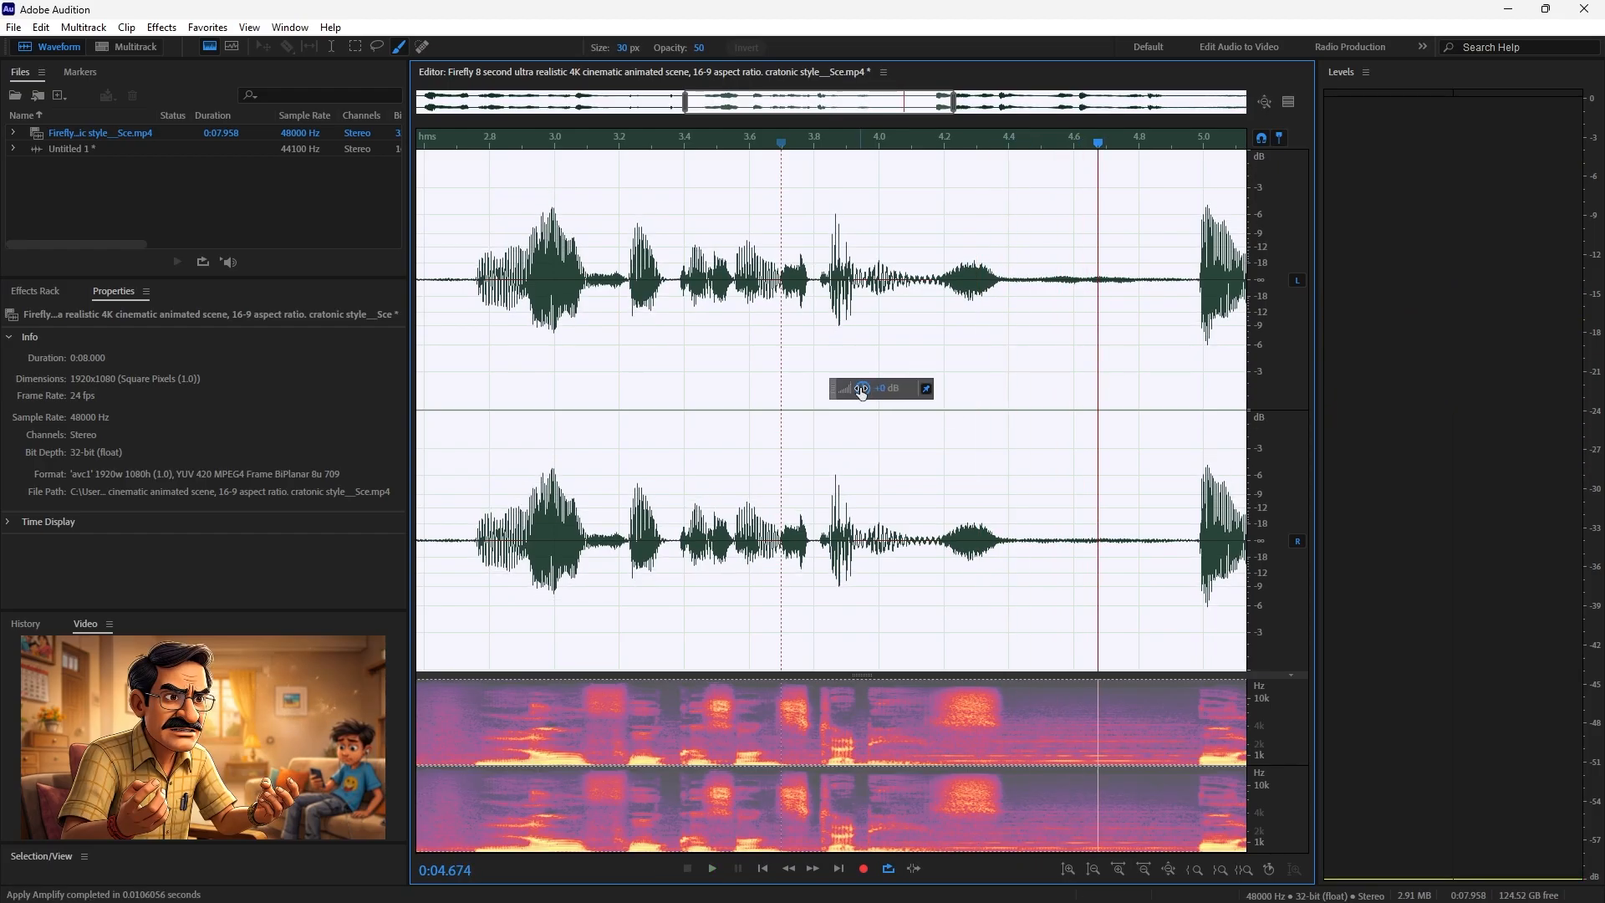
{"action": "key", "text": "space"}
{"action": "key", "text": "space"}
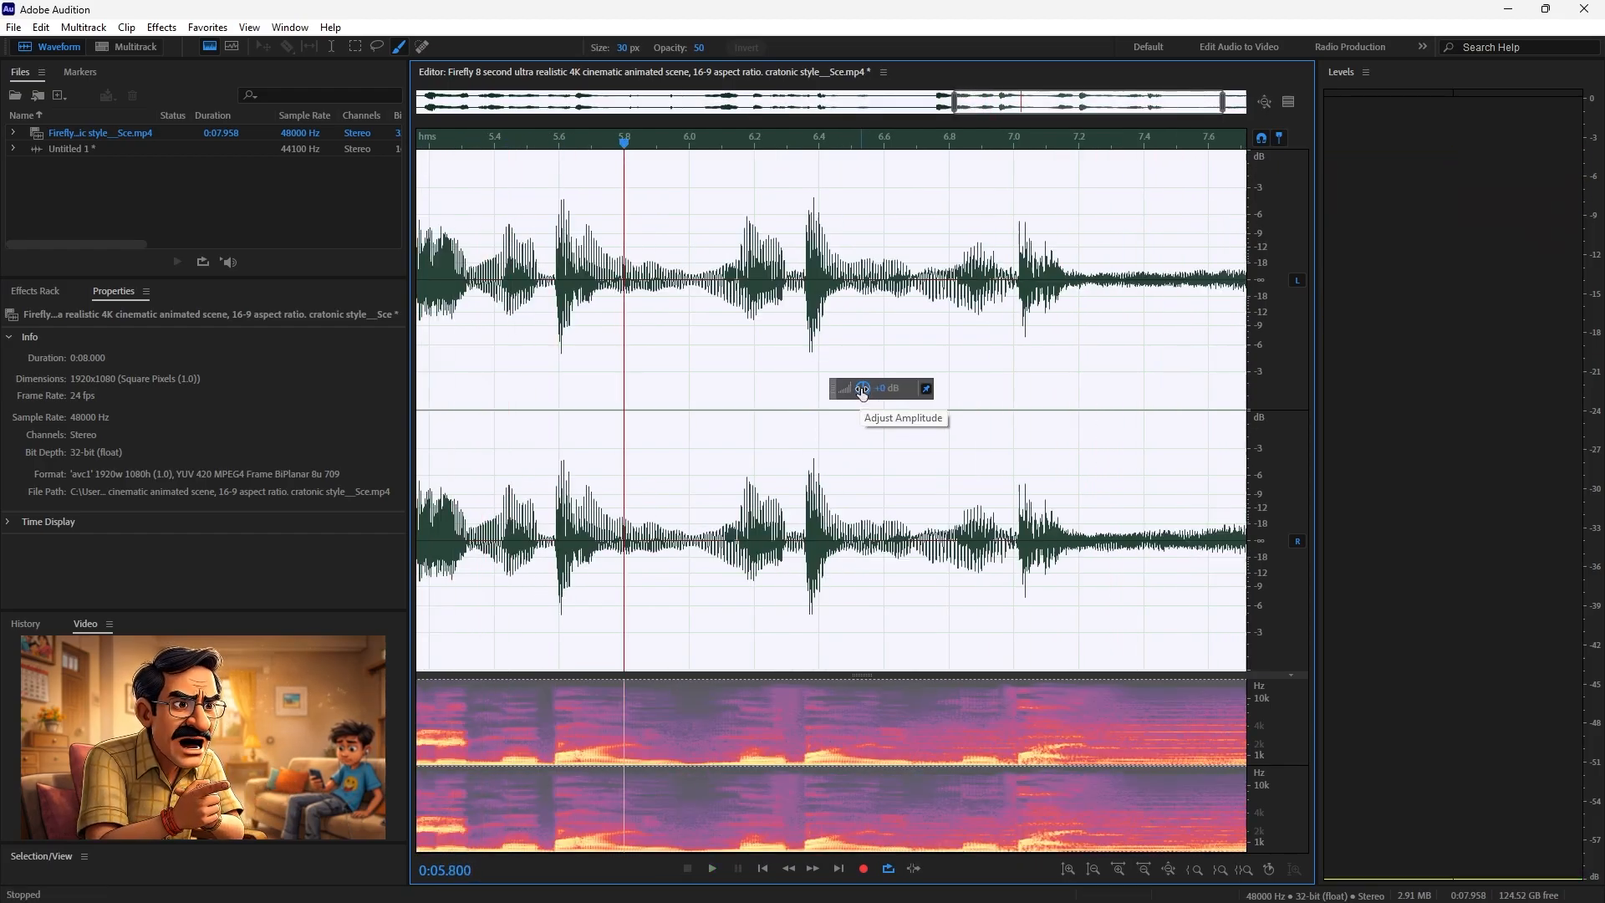
{"action": "left_click_drag", "start_coordinate": [861, 392], "coordinate": [861, 402]}
{"action": "key", "text": "space"}
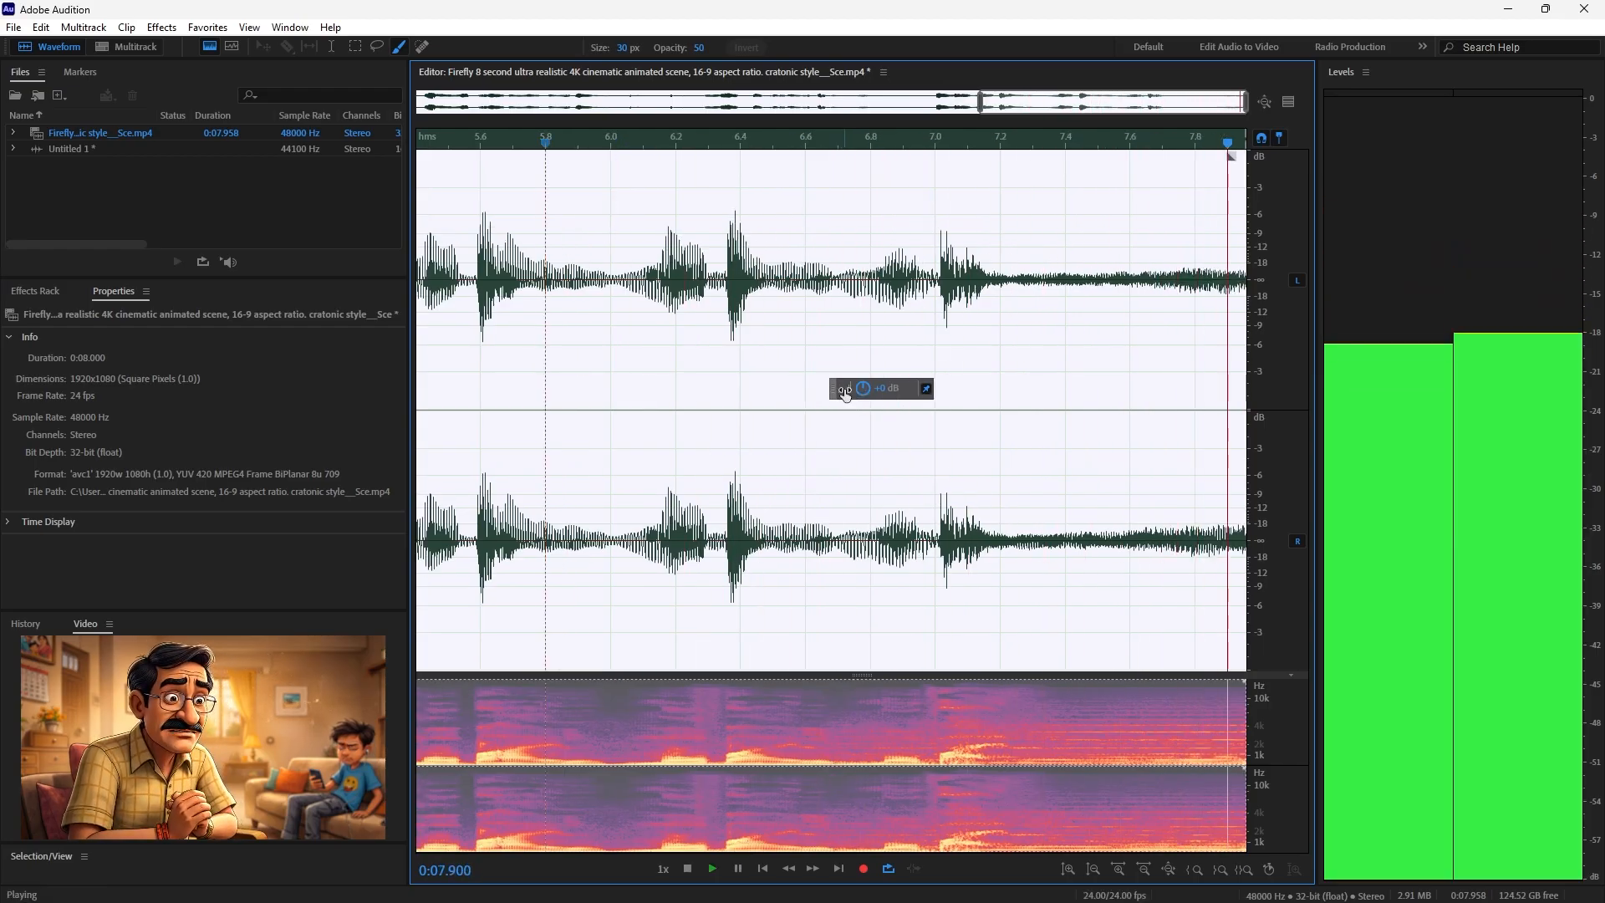
{"action": "left_click_drag", "start_coordinate": [860, 388], "coordinate": [859, 388]}
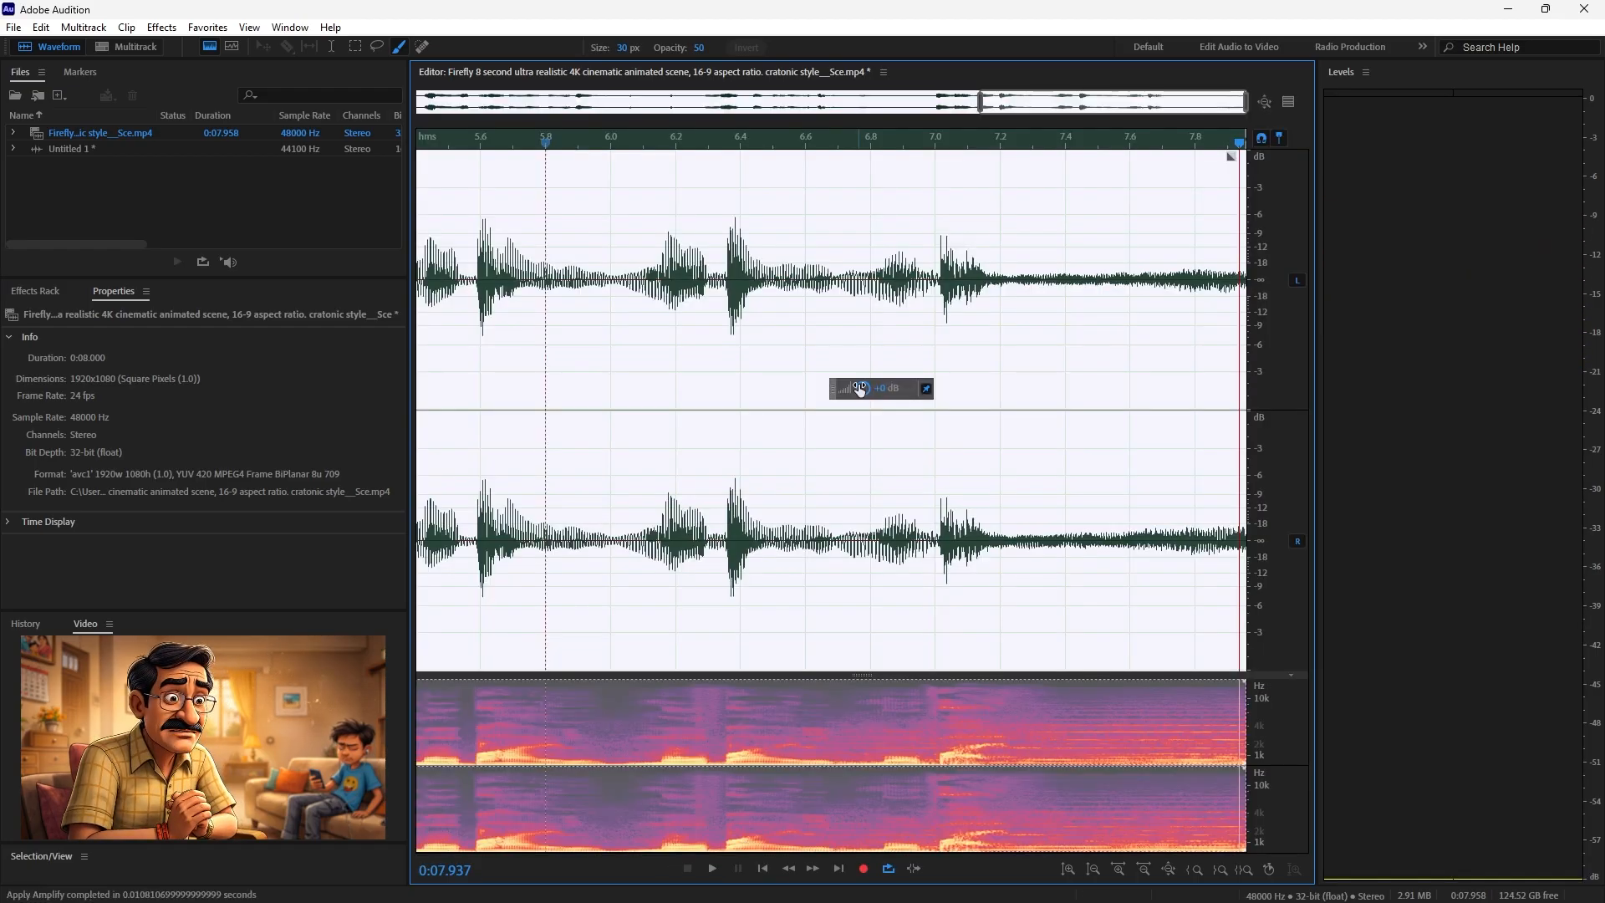
{"action": "key", "text": "space"}
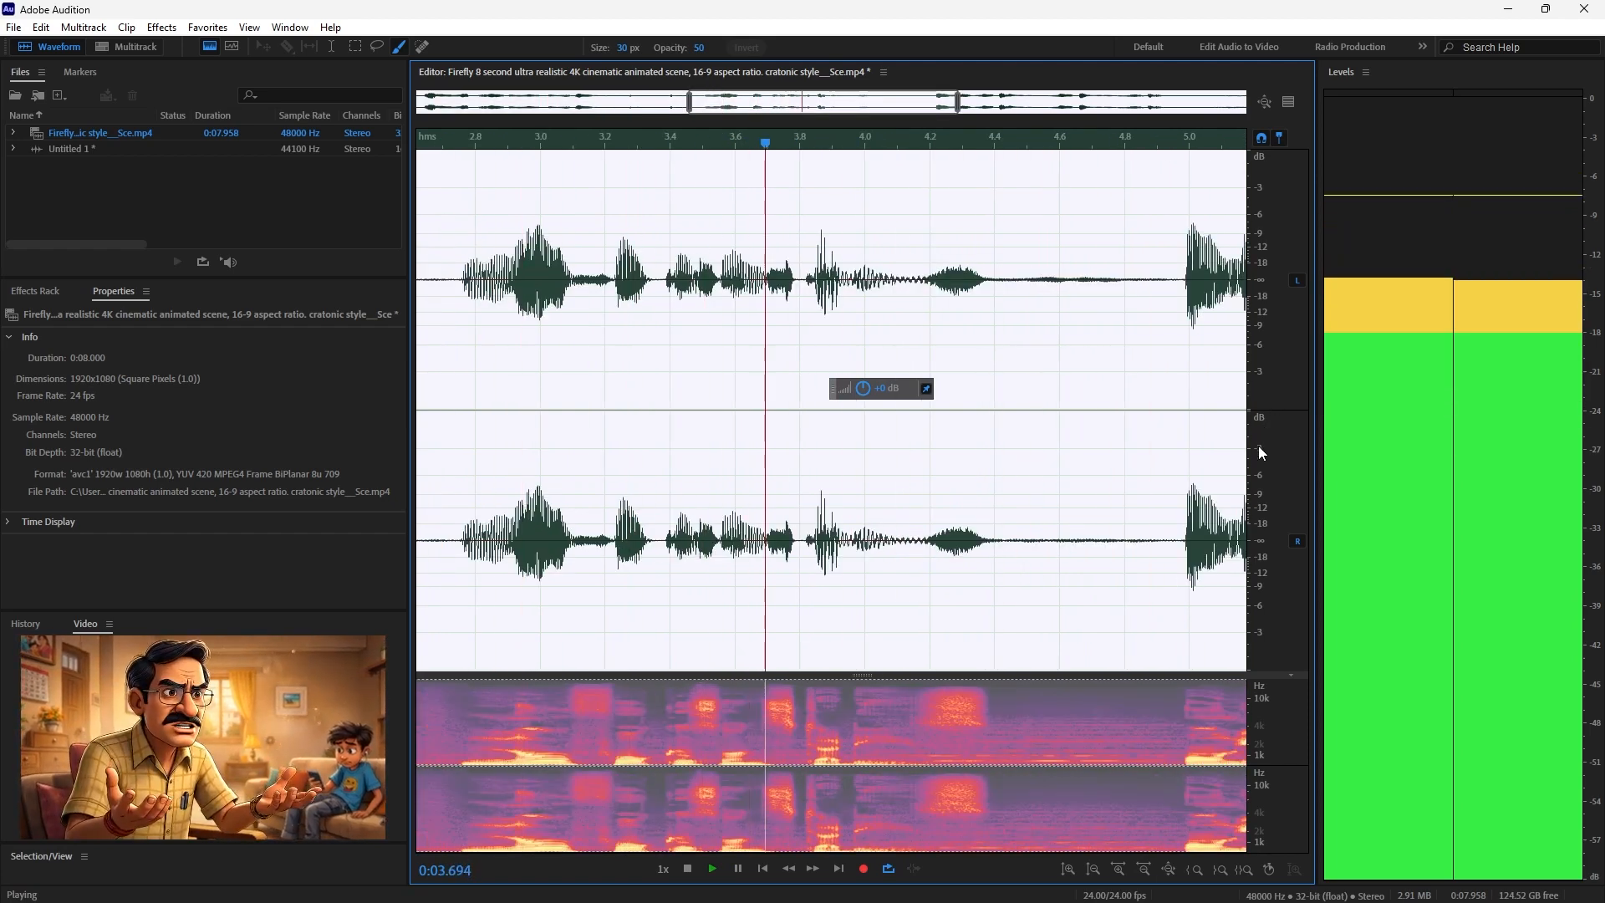
{"action": "key", "text": "space"}
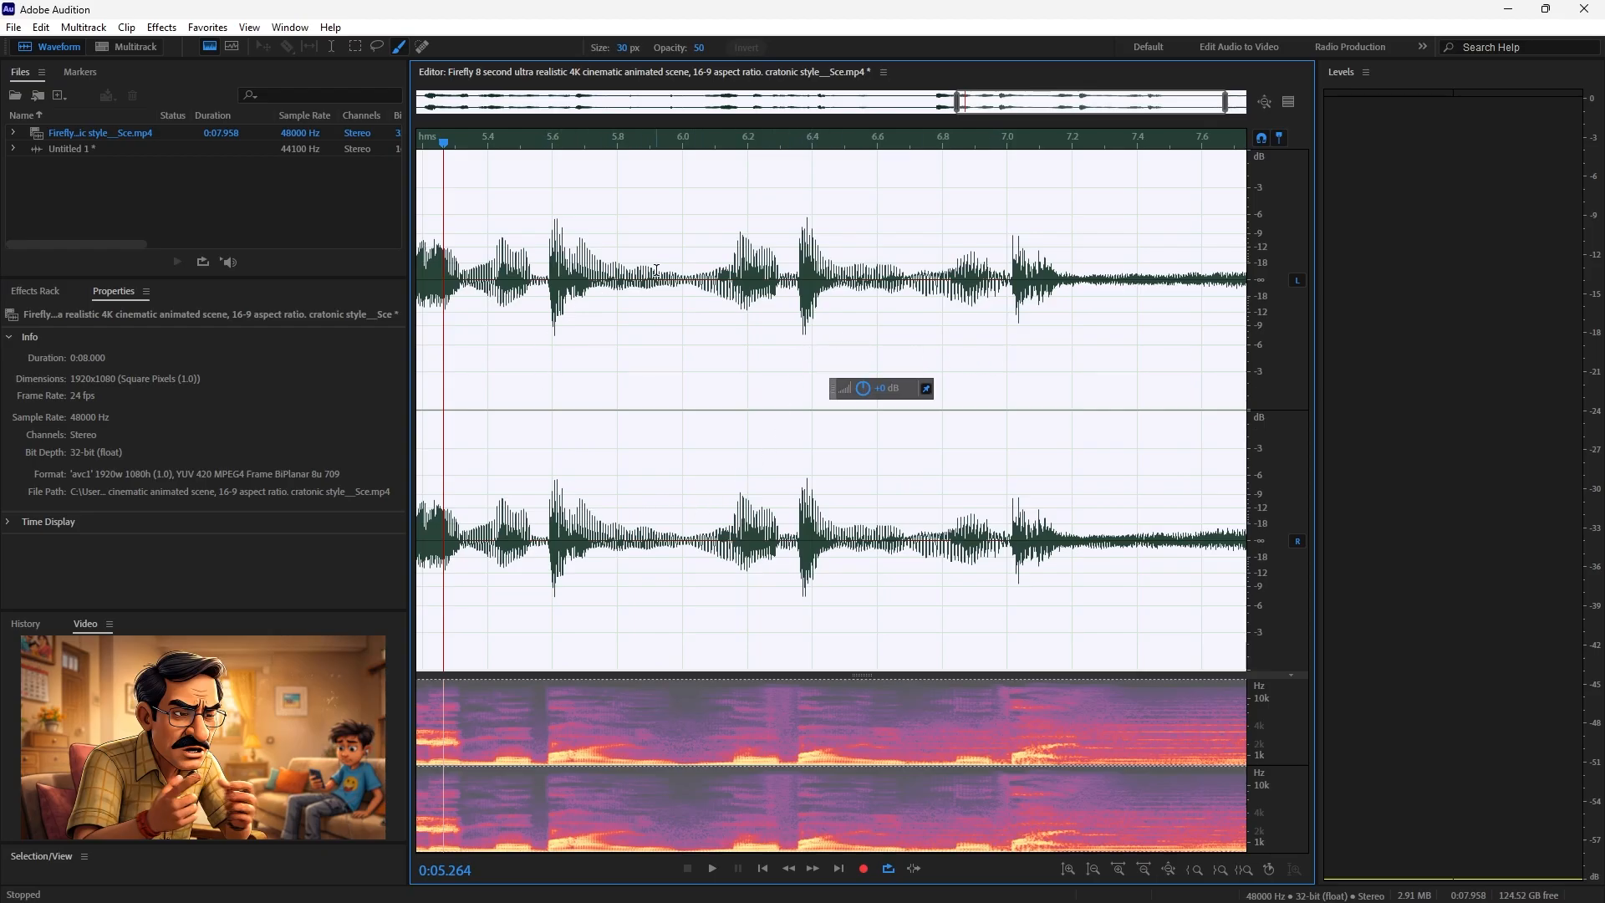
Select a short passage near 5.9 s, replace it with one from 7.0 to about 7.25 s, play it, and clear the selection
{"action": "left_click_drag", "start_coordinate": [657, 269], "coordinate": [728, 320]}
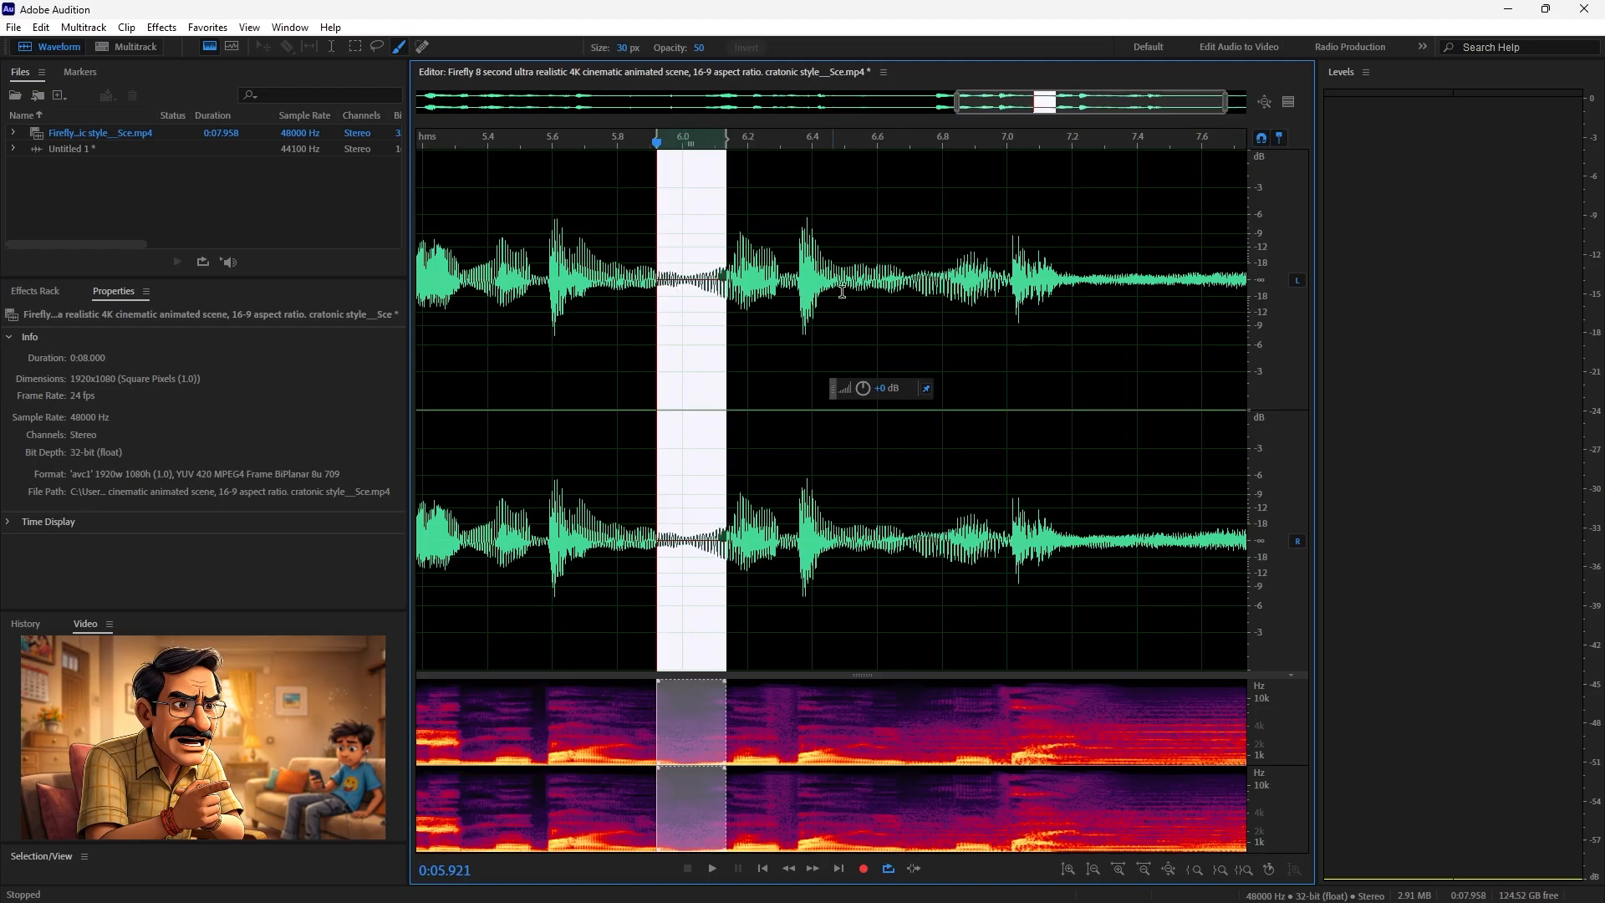
{"action": "key", "text": "ctrl+z"}
{"action": "left_click_drag", "start_coordinate": [1008, 283], "coordinate": [1090, 316]}
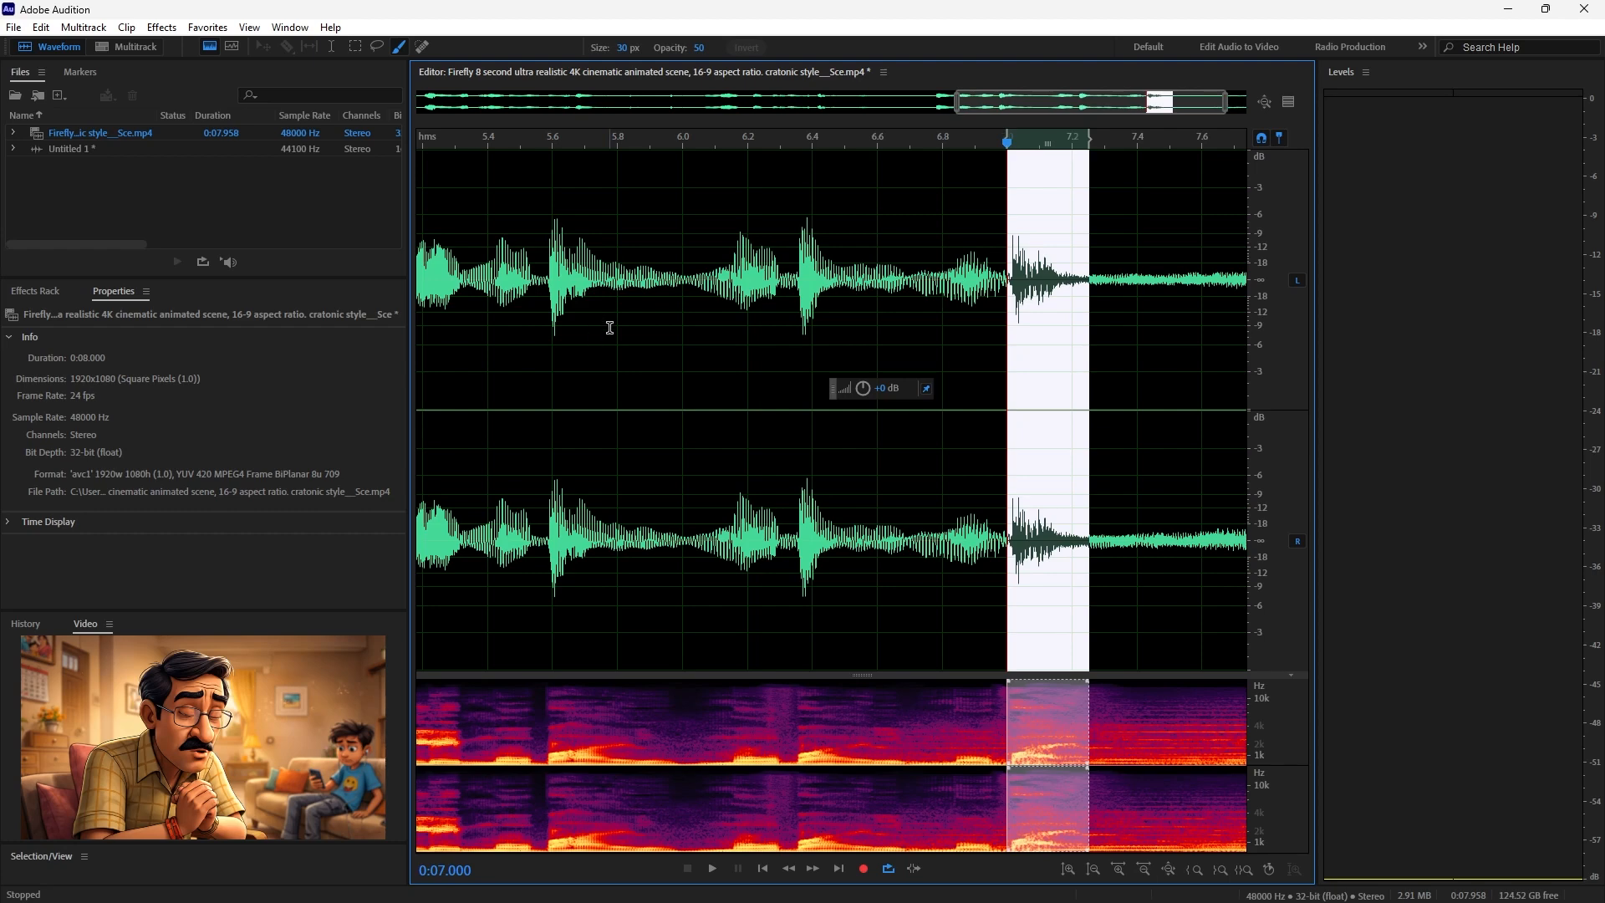
{"action": "key", "text": "space"}
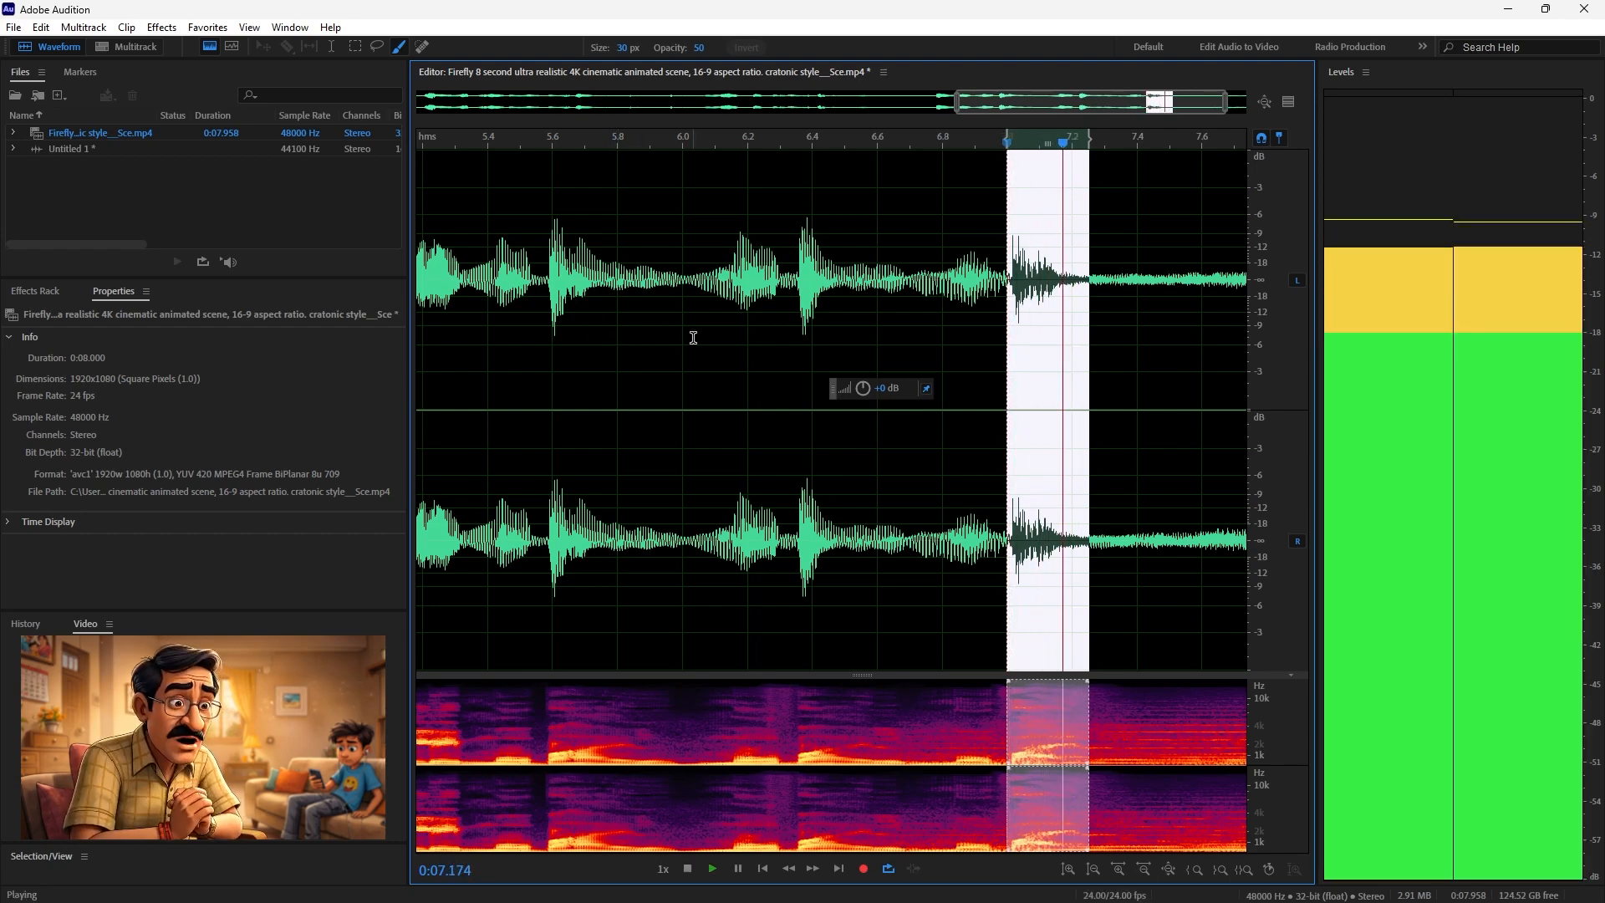
{"action": "left_click", "coordinate": [693, 338]}
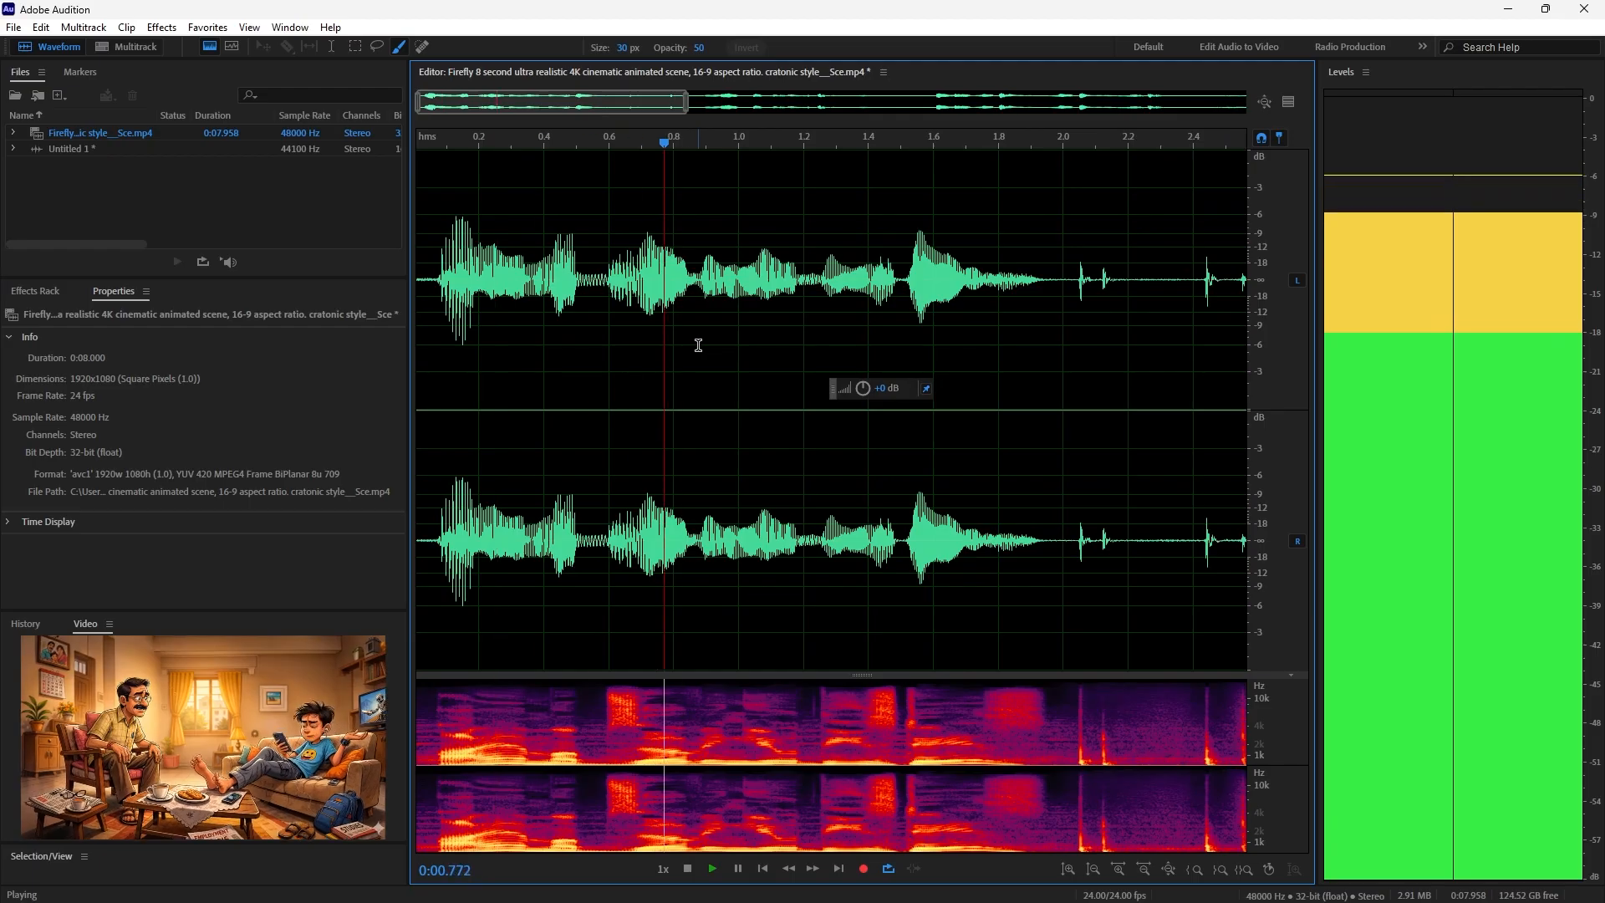
{"action": "key", "text": "space"}
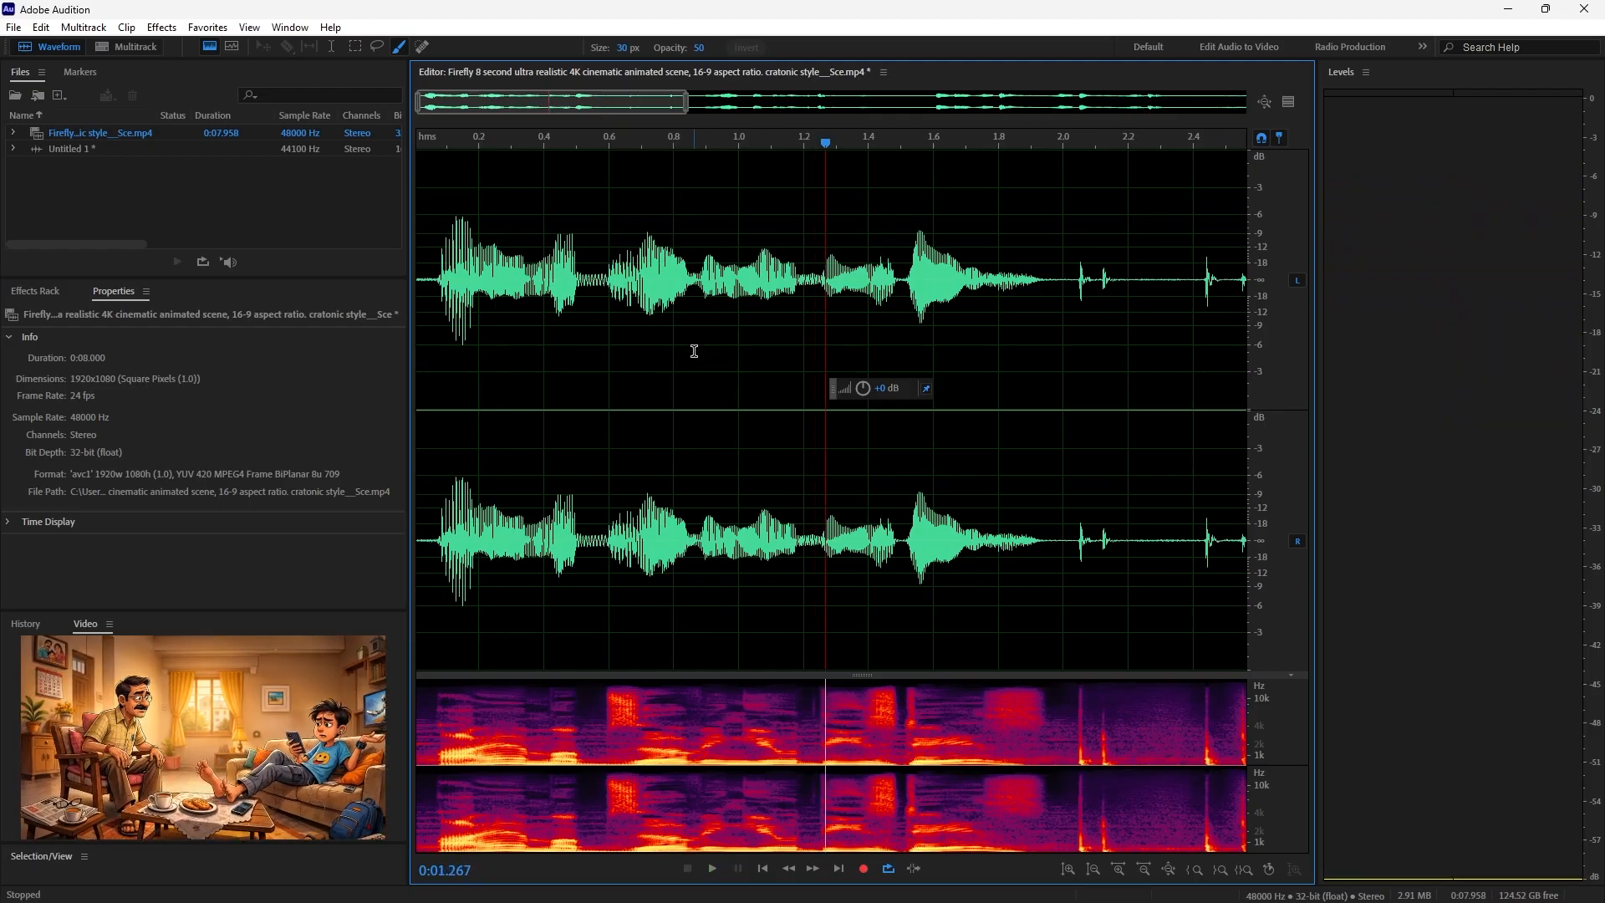